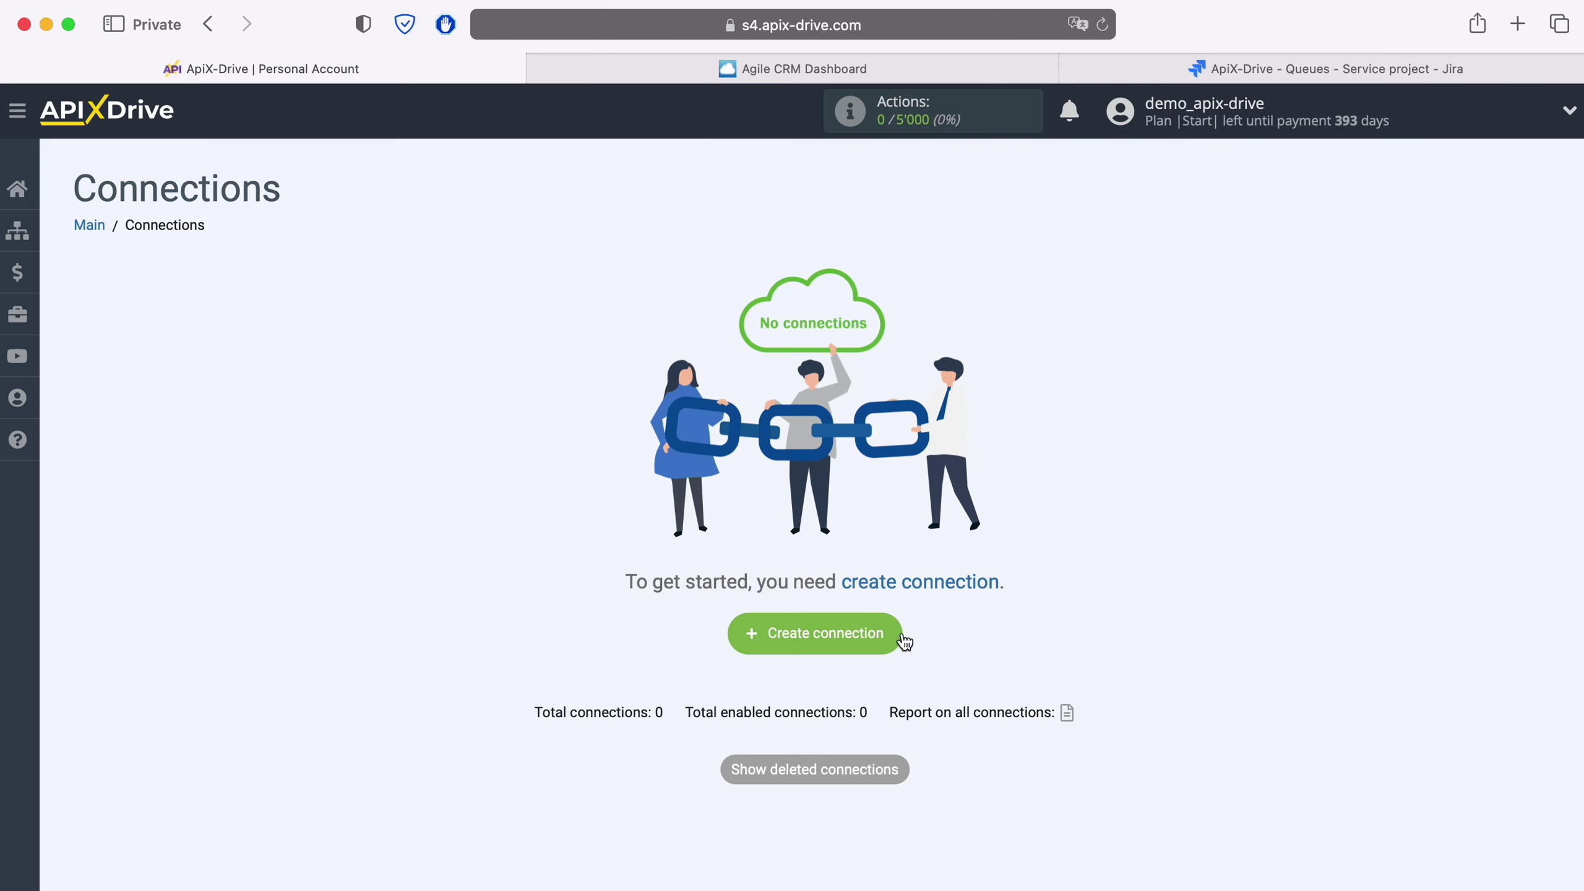
# Step: Create a new connection with Agile CRM as the source and the Get CONTACTS (new) action
pyautogui.click(891, 630)
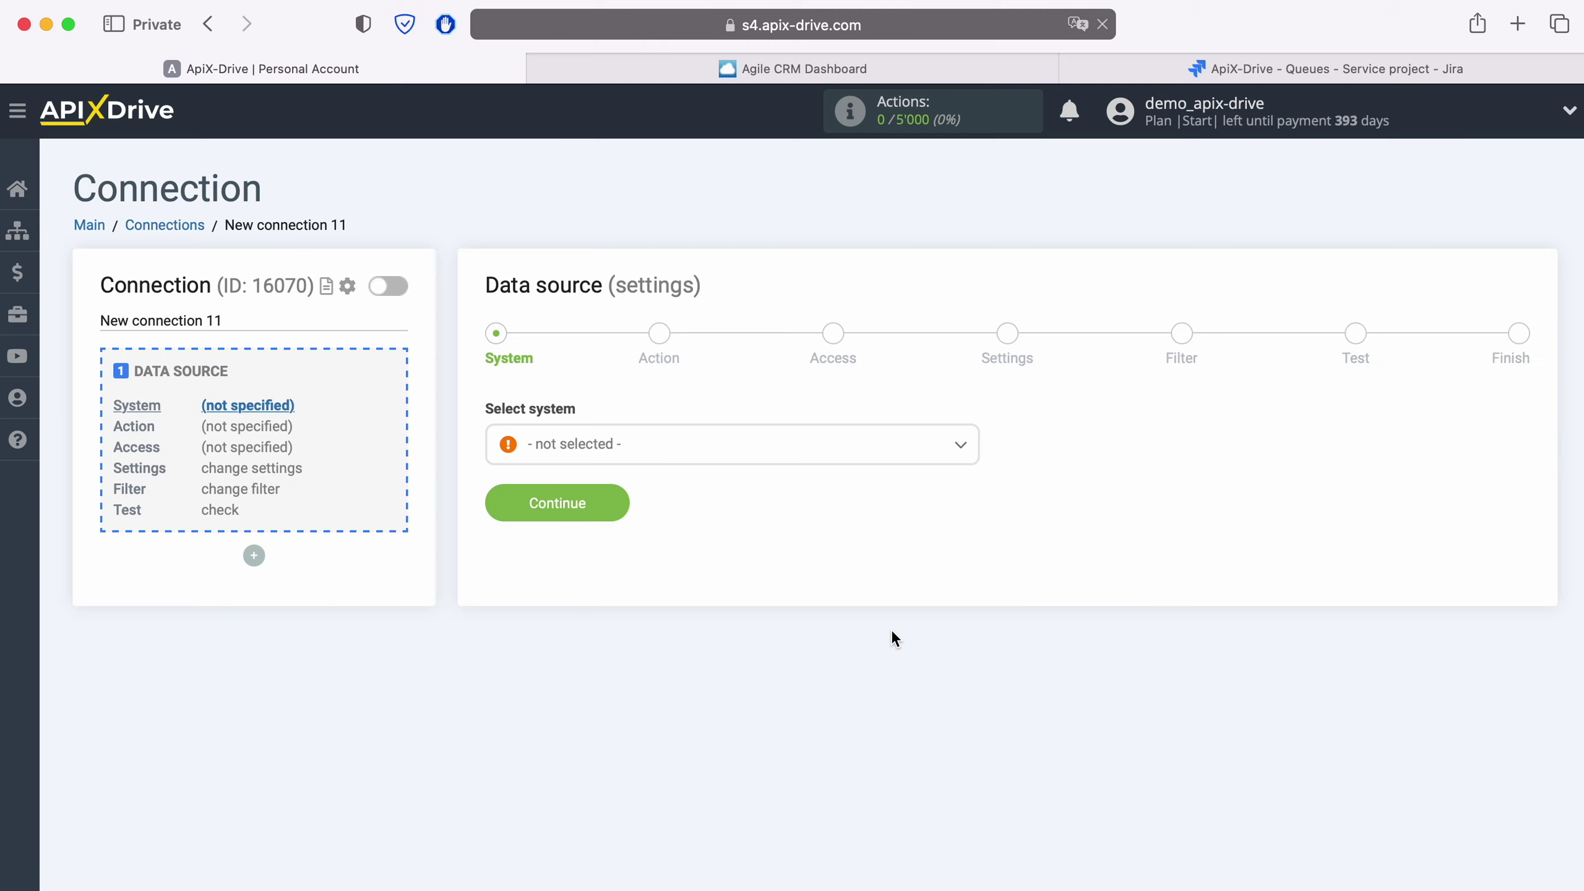
pyautogui.click(689, 446)
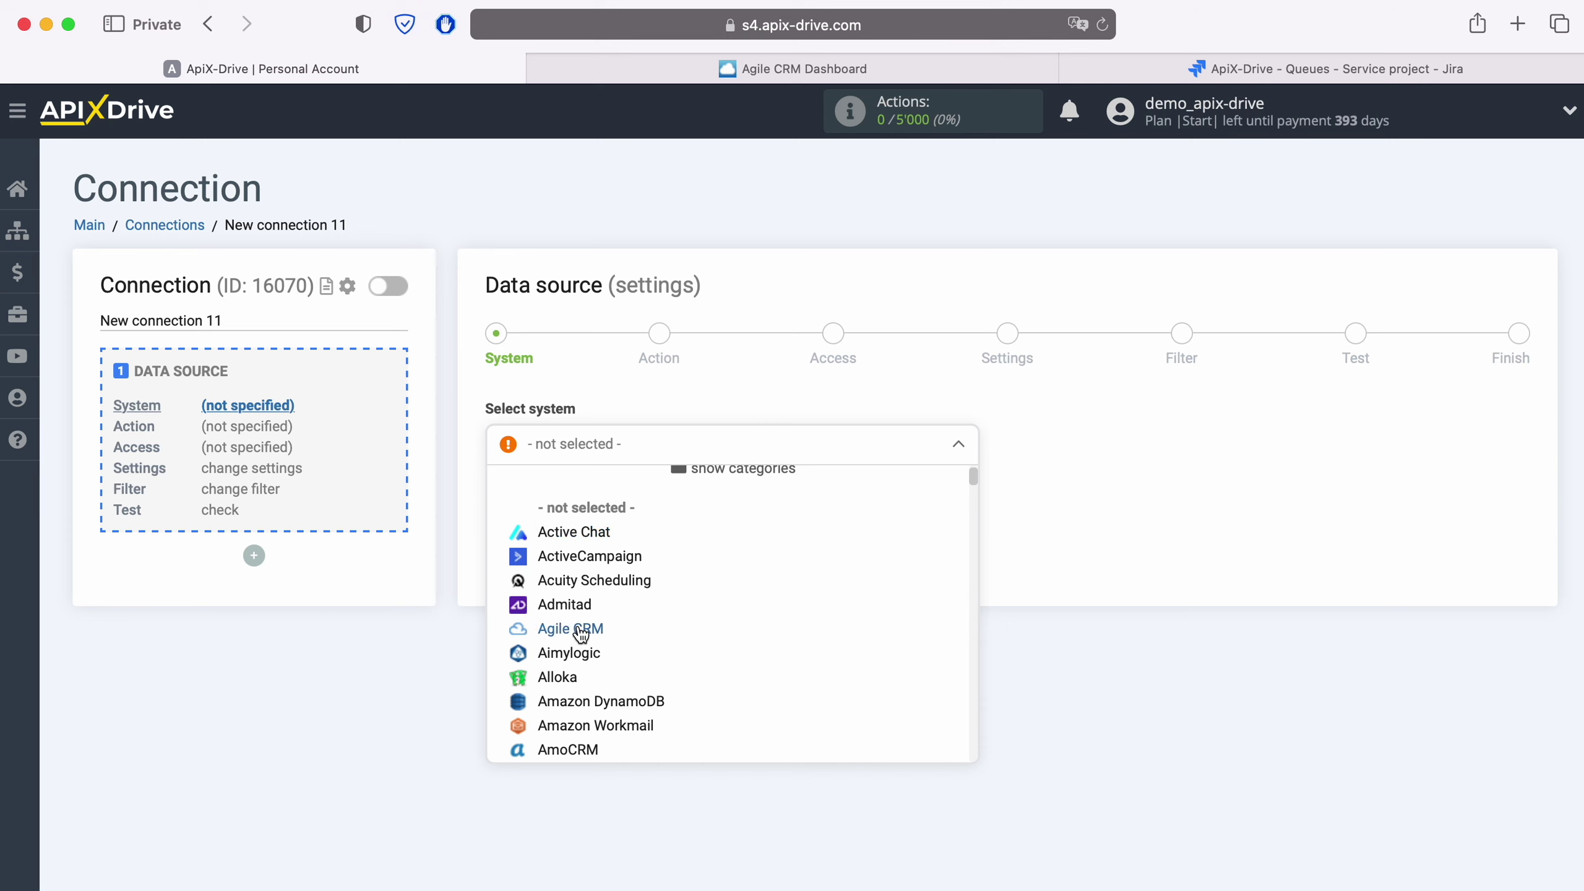
pyautogui.click(579, 630)
pyautogui.click(616, 508)
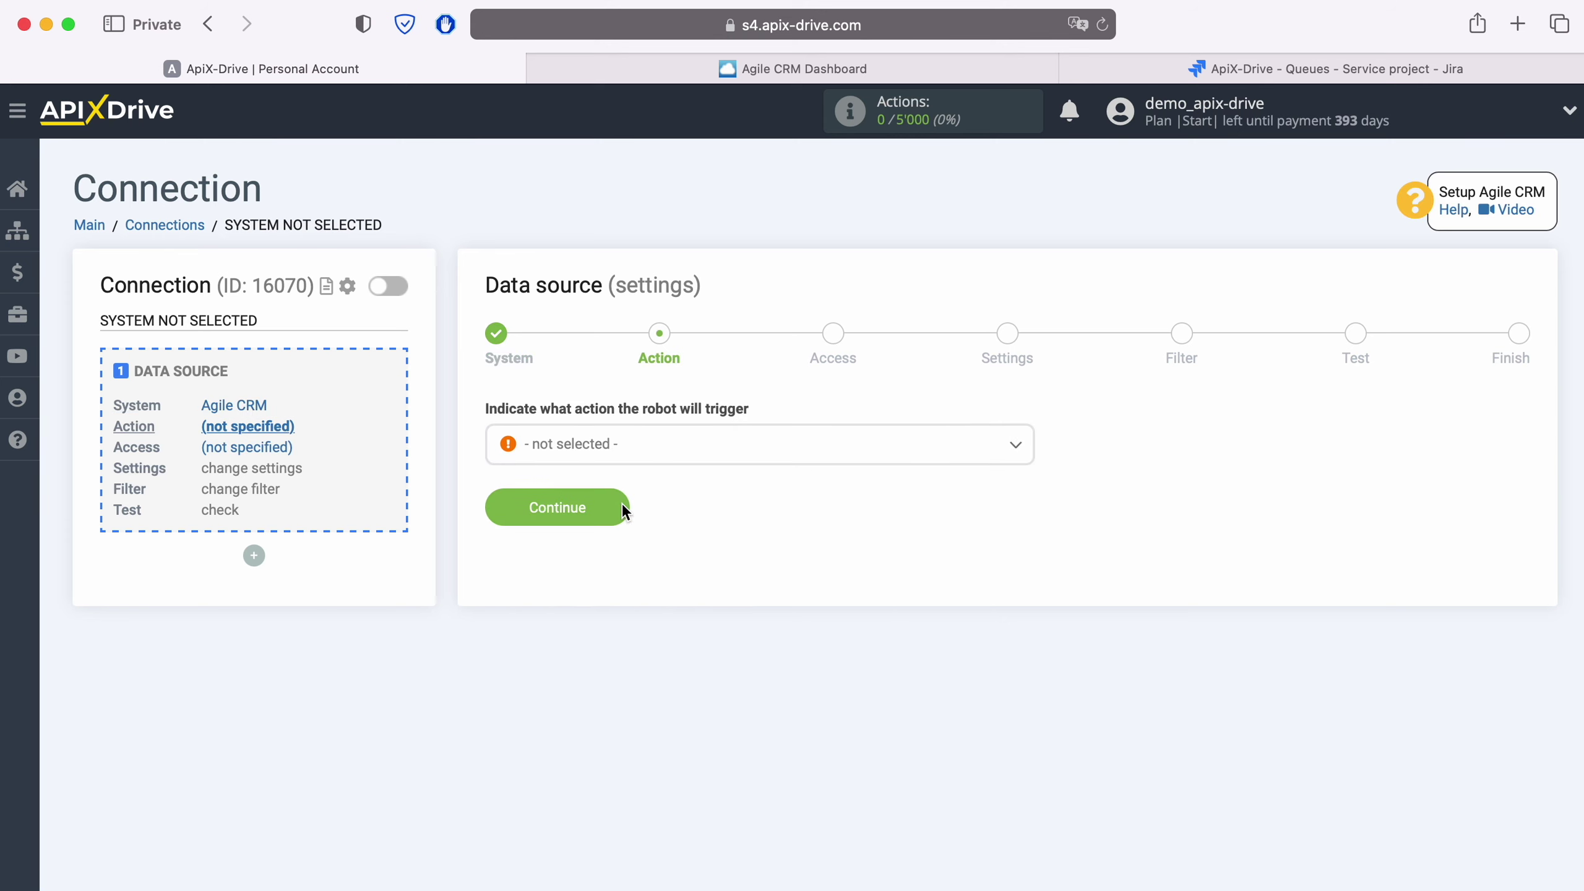
pyautogui.click(658, 458)
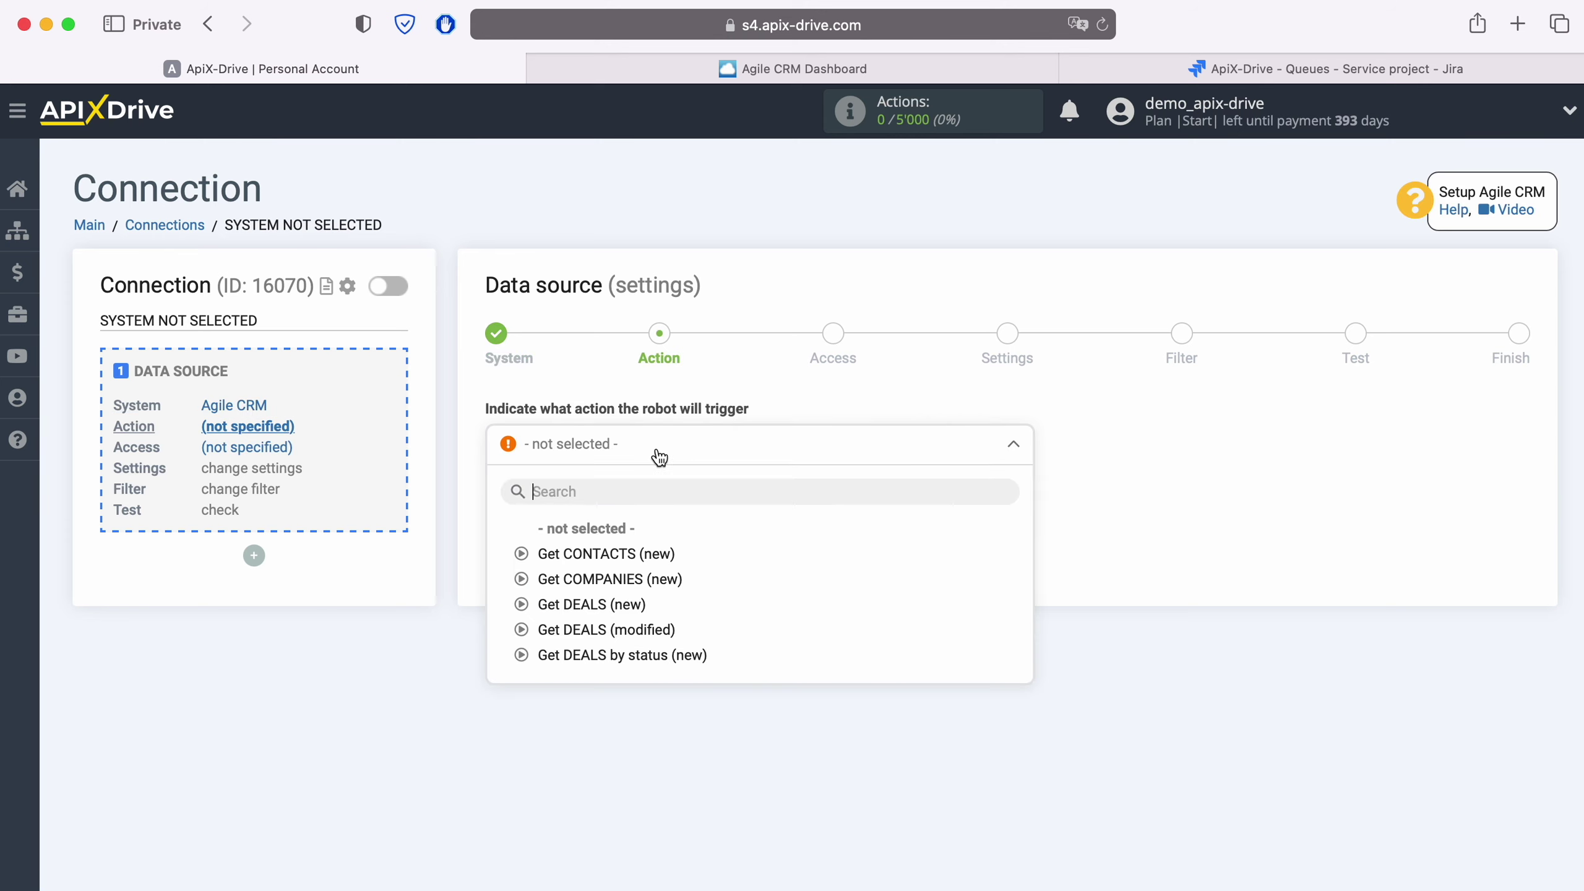
pyautogui.click(642, 553)
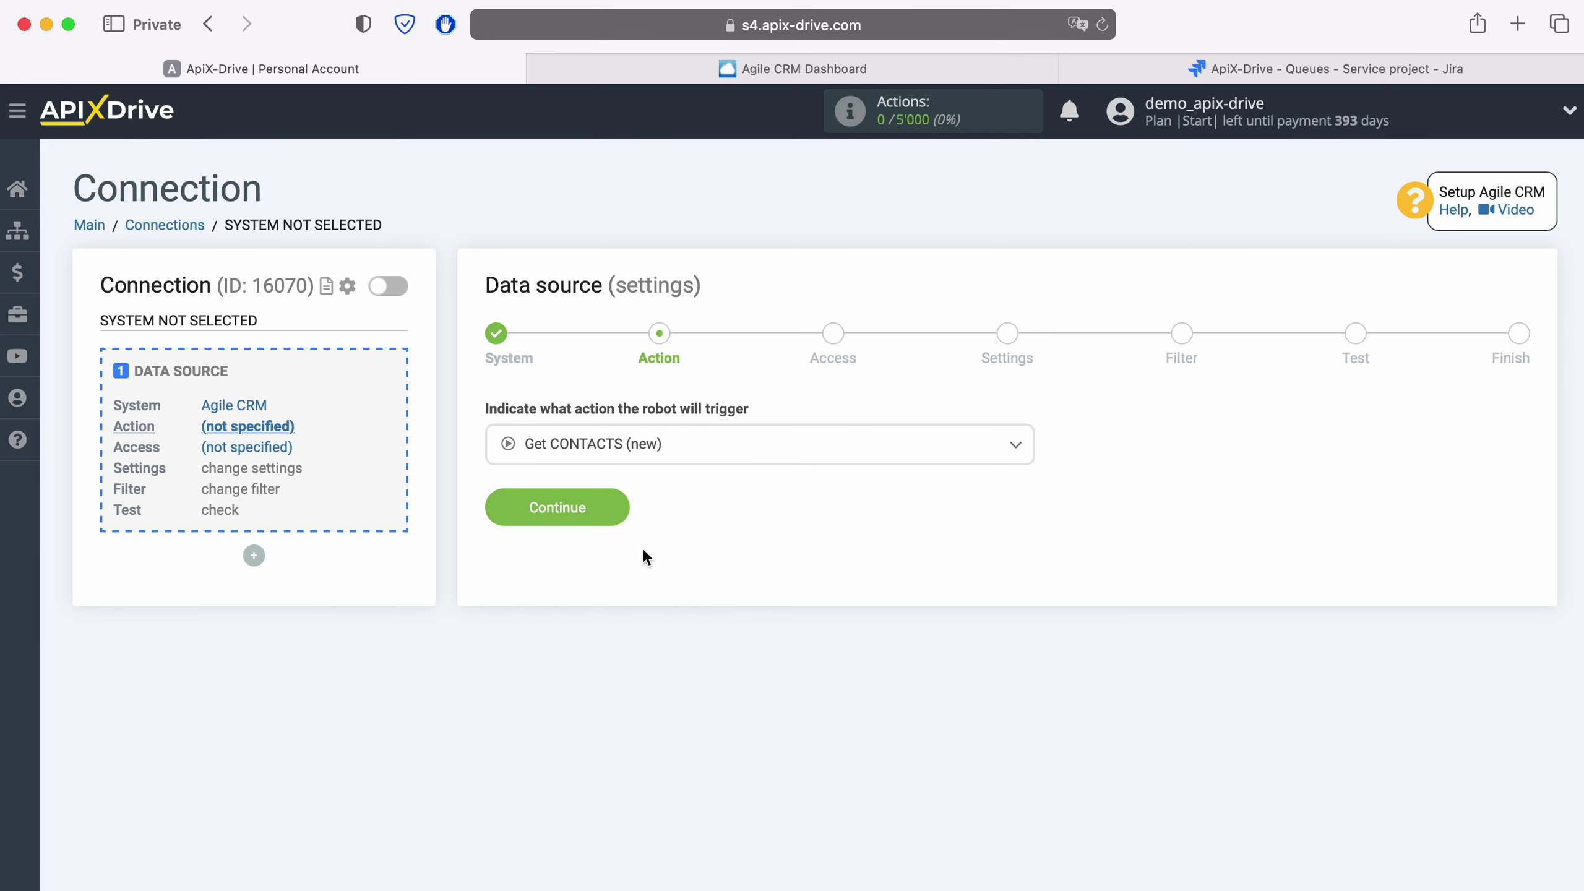
pyautogui.click(619, 514)
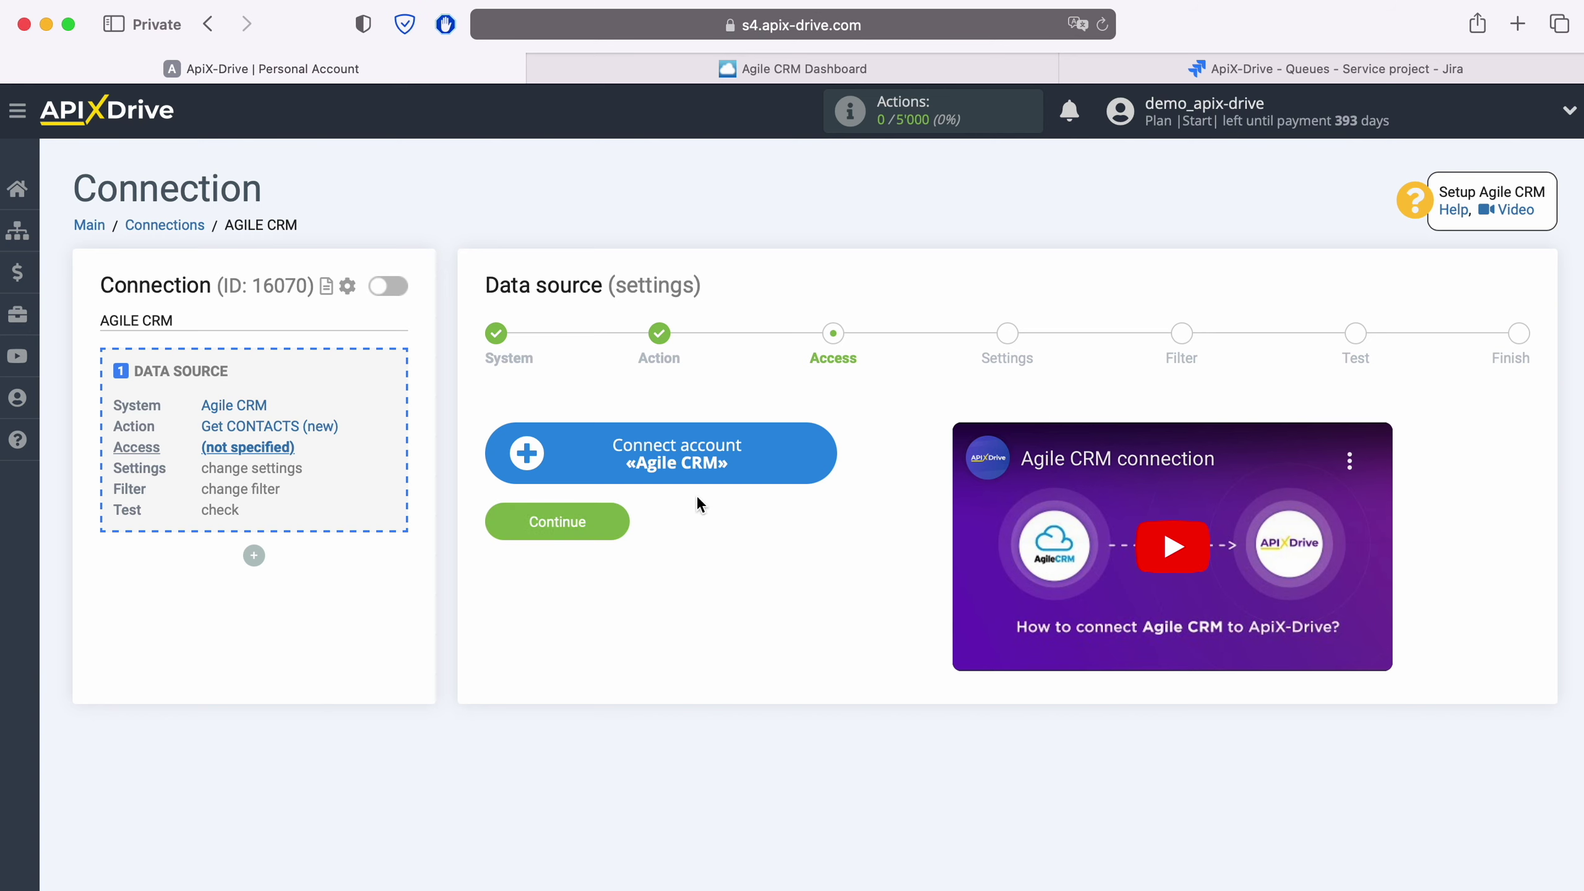
# Step: Open the Agile CRM account connection form, then switch to the Agile CRM Dashboard tab
pyautogui.click(818, 458)
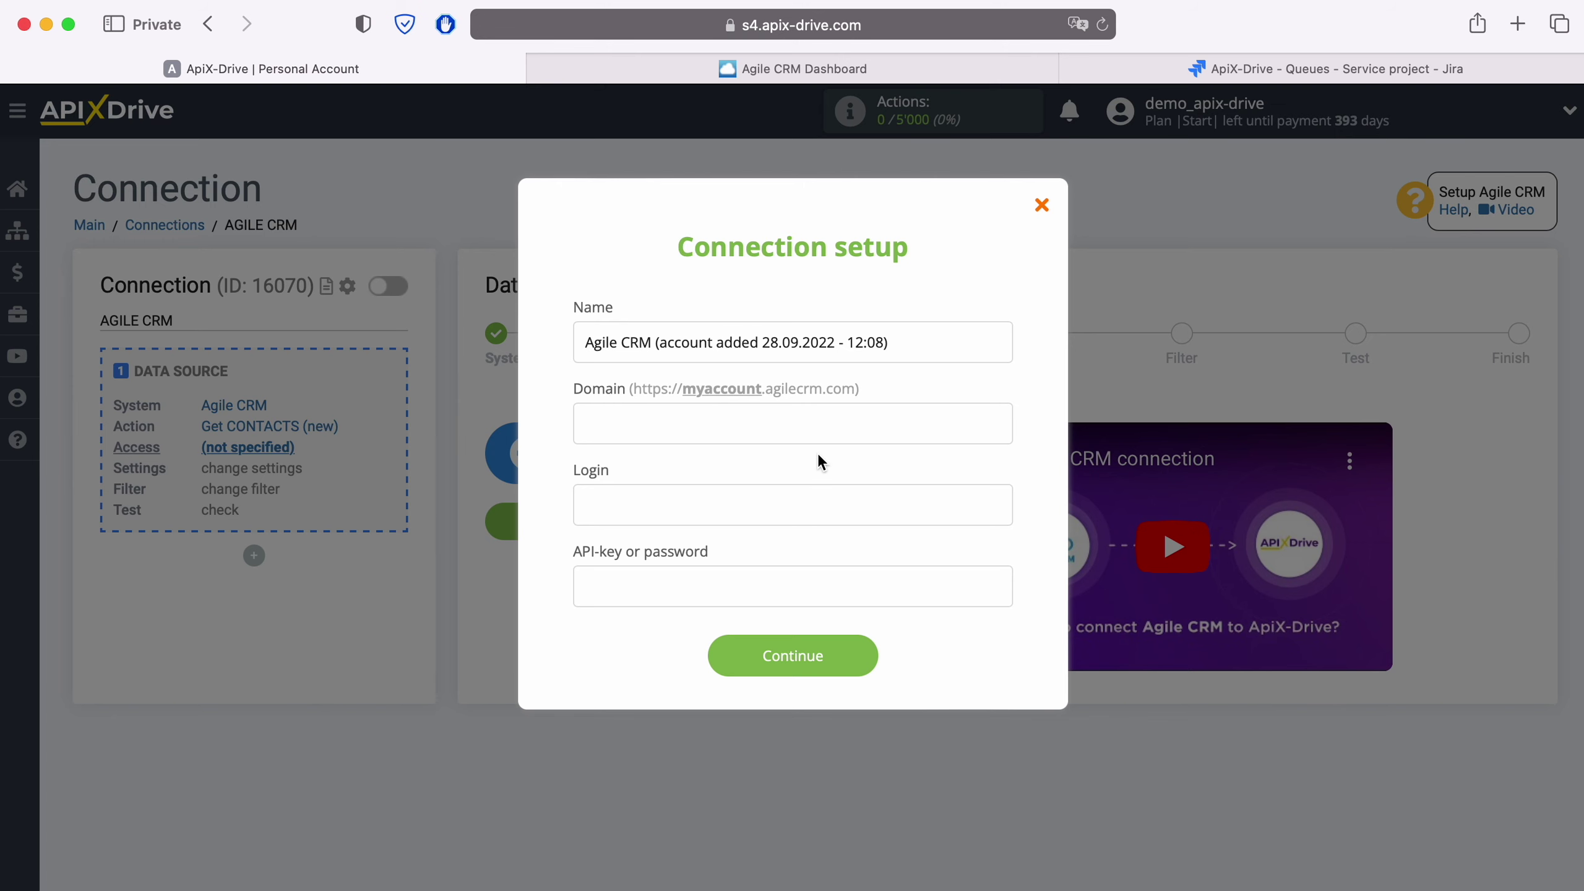
pyautogui.click(913, 71)
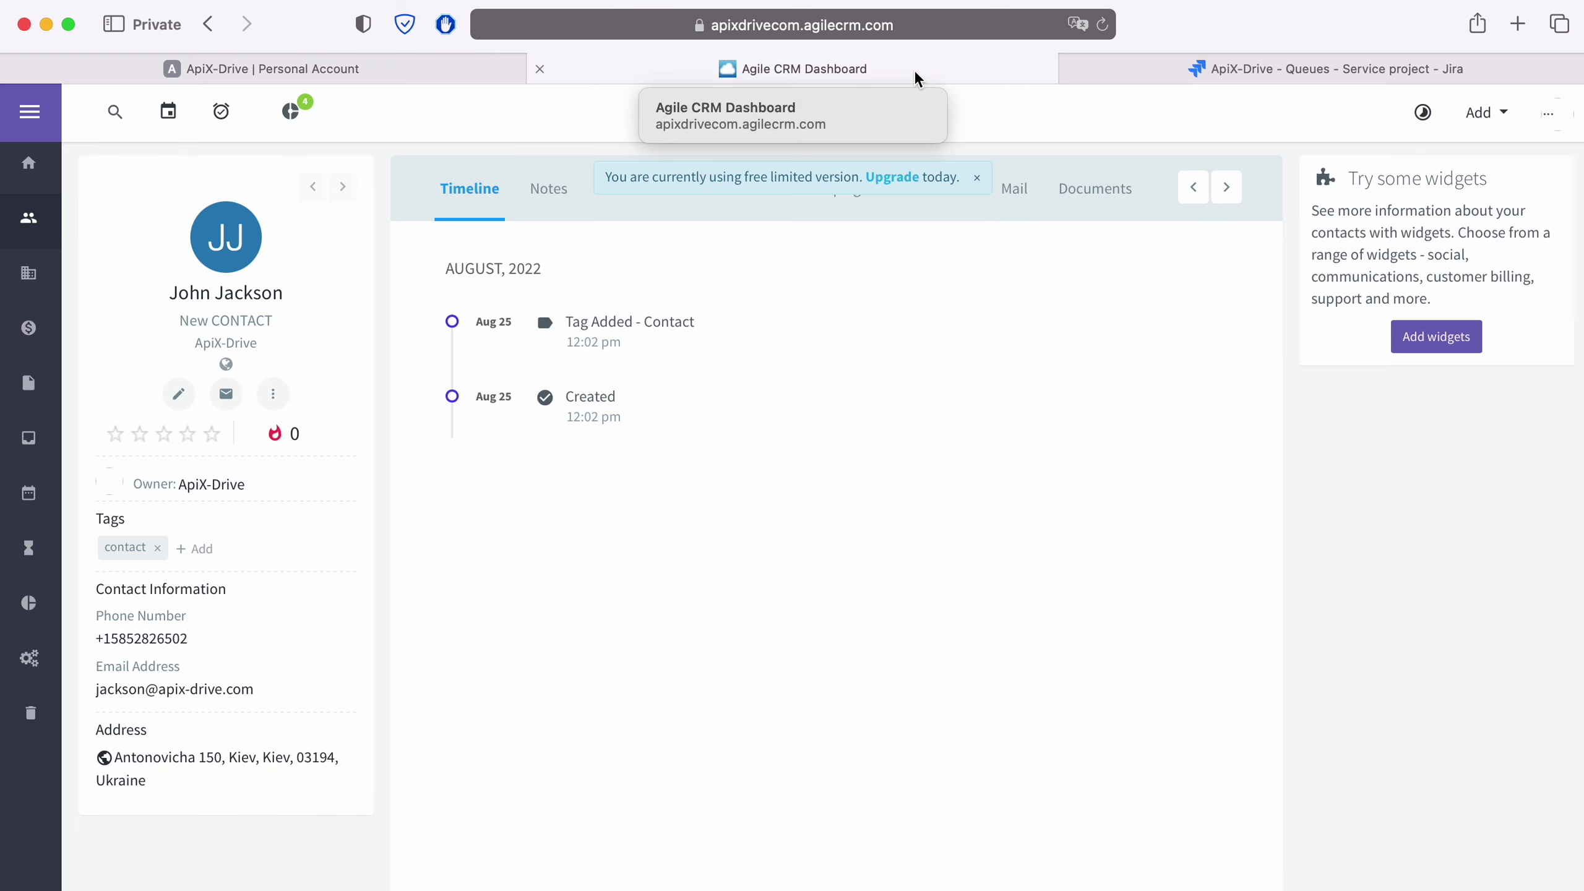
# Step: Copy the subdomain apixdrivecom from the Agile CRM page address and return to the ApiX-Drive form
pyautogui.click(1007, 25)
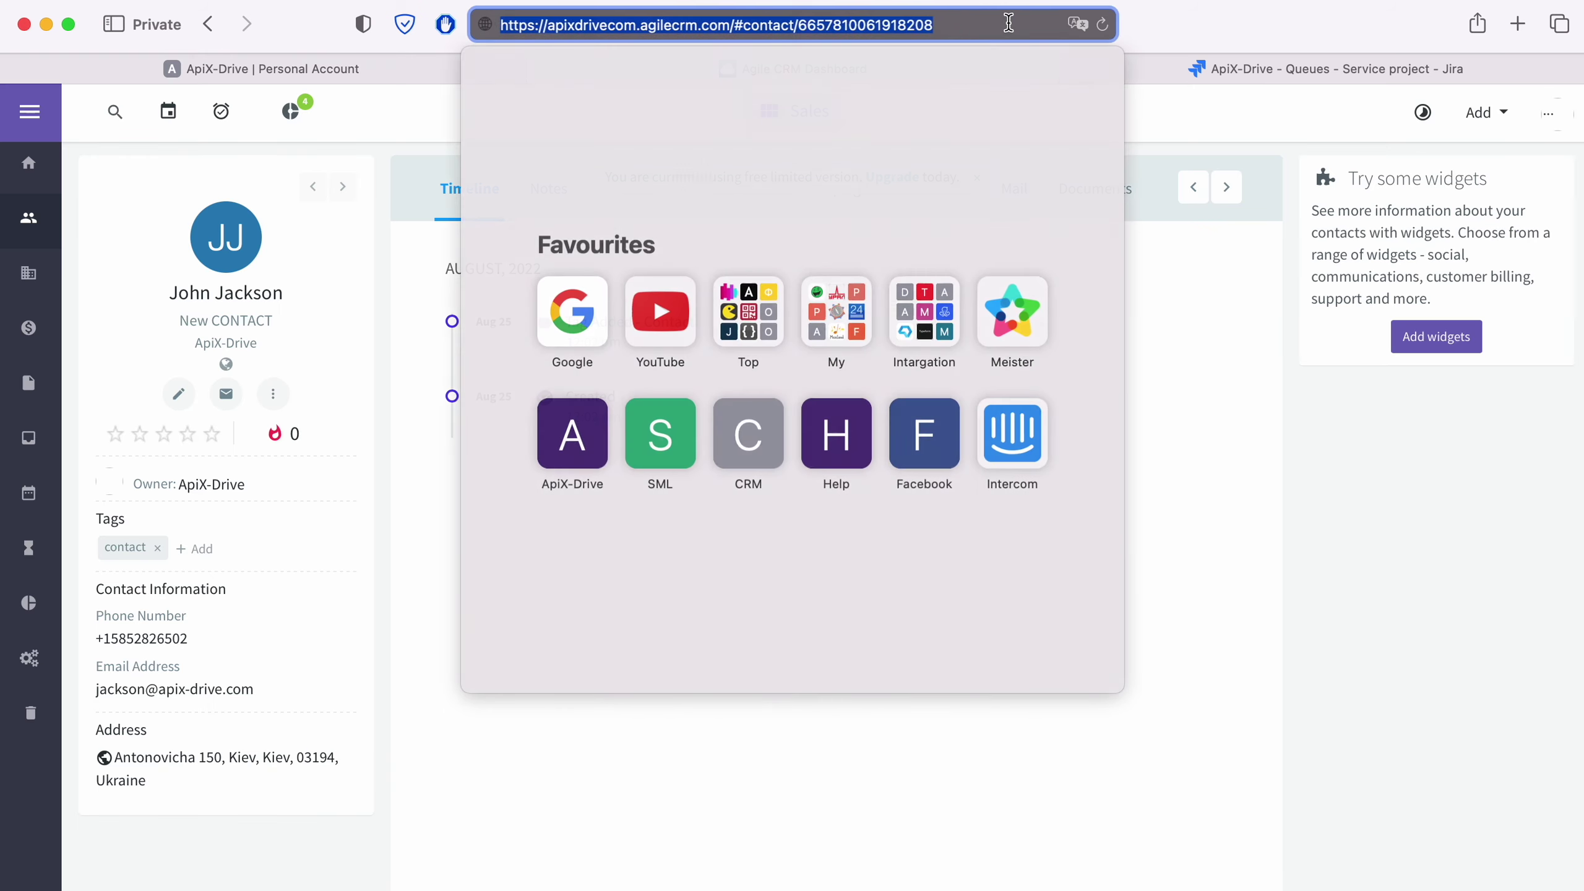
pyautogui.click(1006, 25)
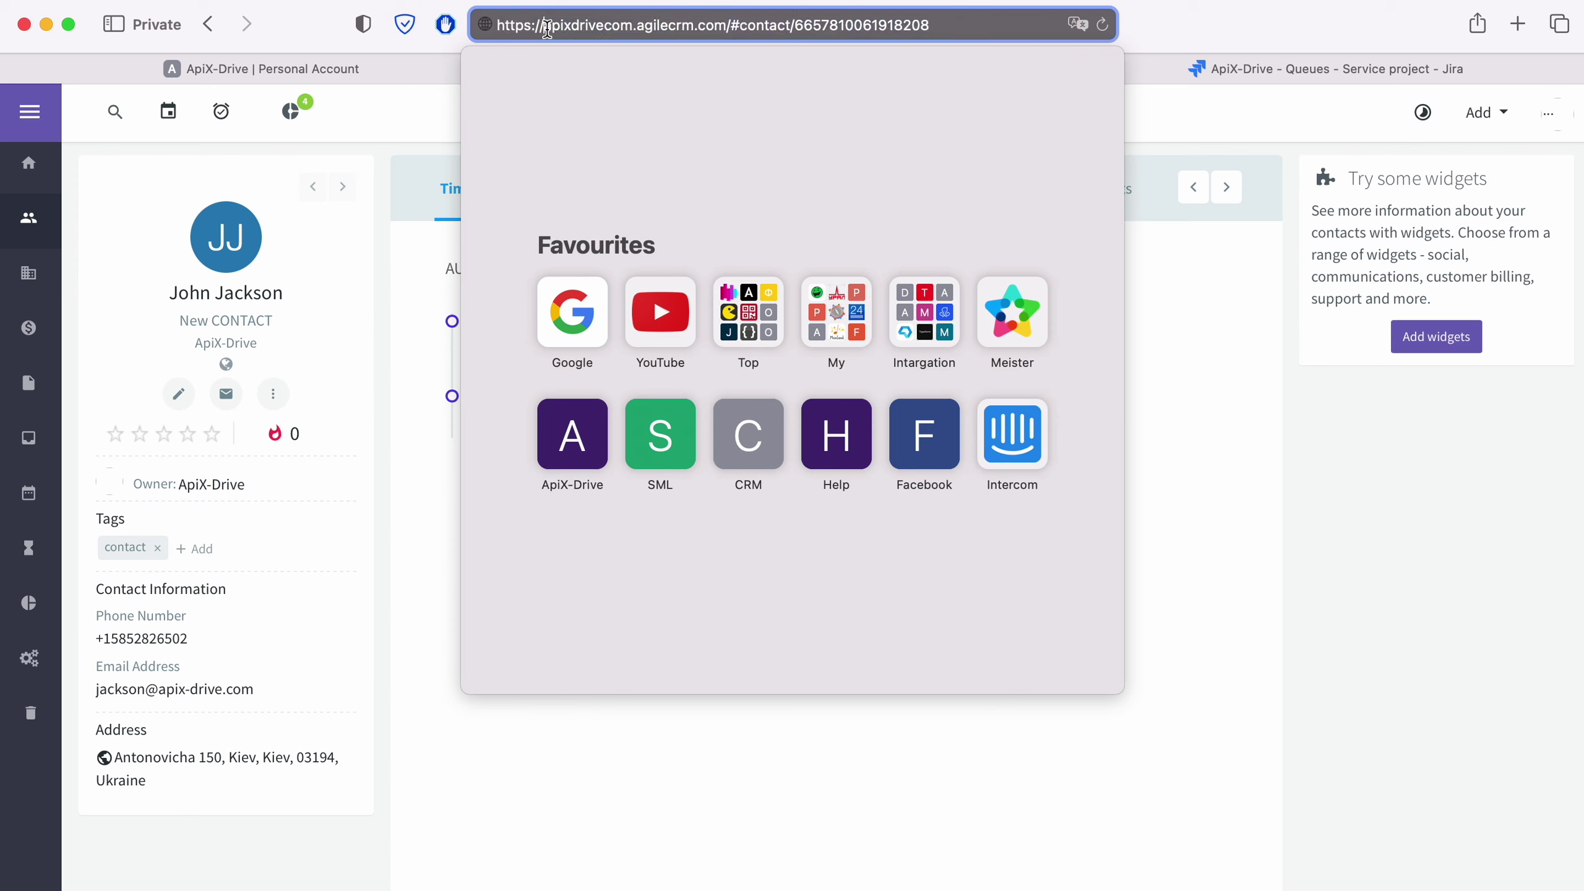
pyautogui.moveTo(545, 26); pyautogui.dragTo(633, 26)
pyautogui.rightClick(596, 28)
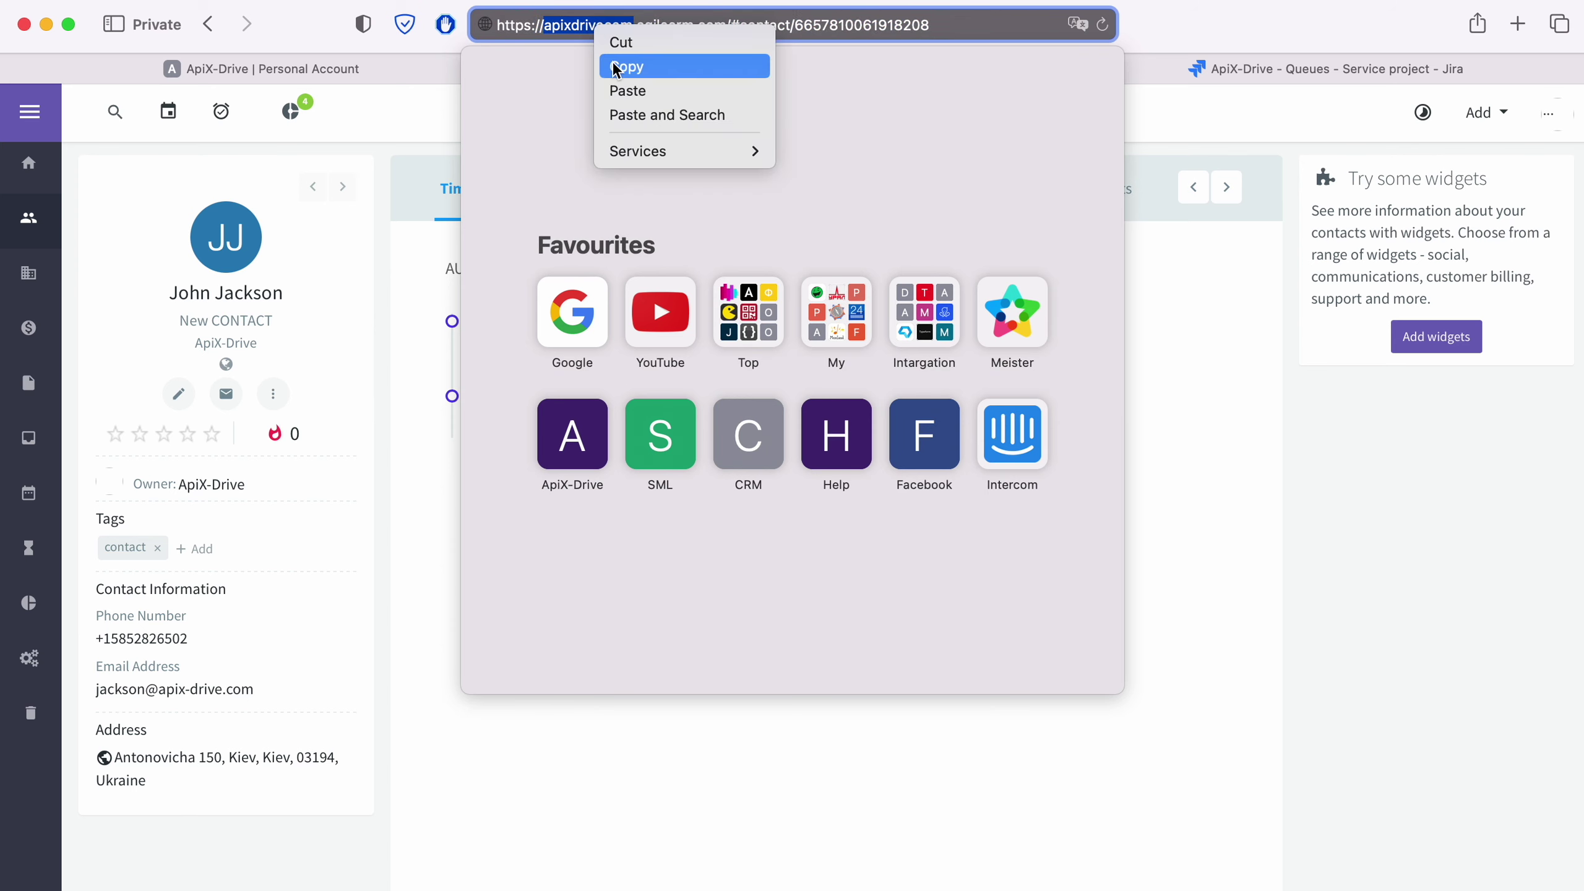
pyautogui.click(624, 67)
pyautogui.click(371, 69)
pyautogui.rightClick(603, 413)
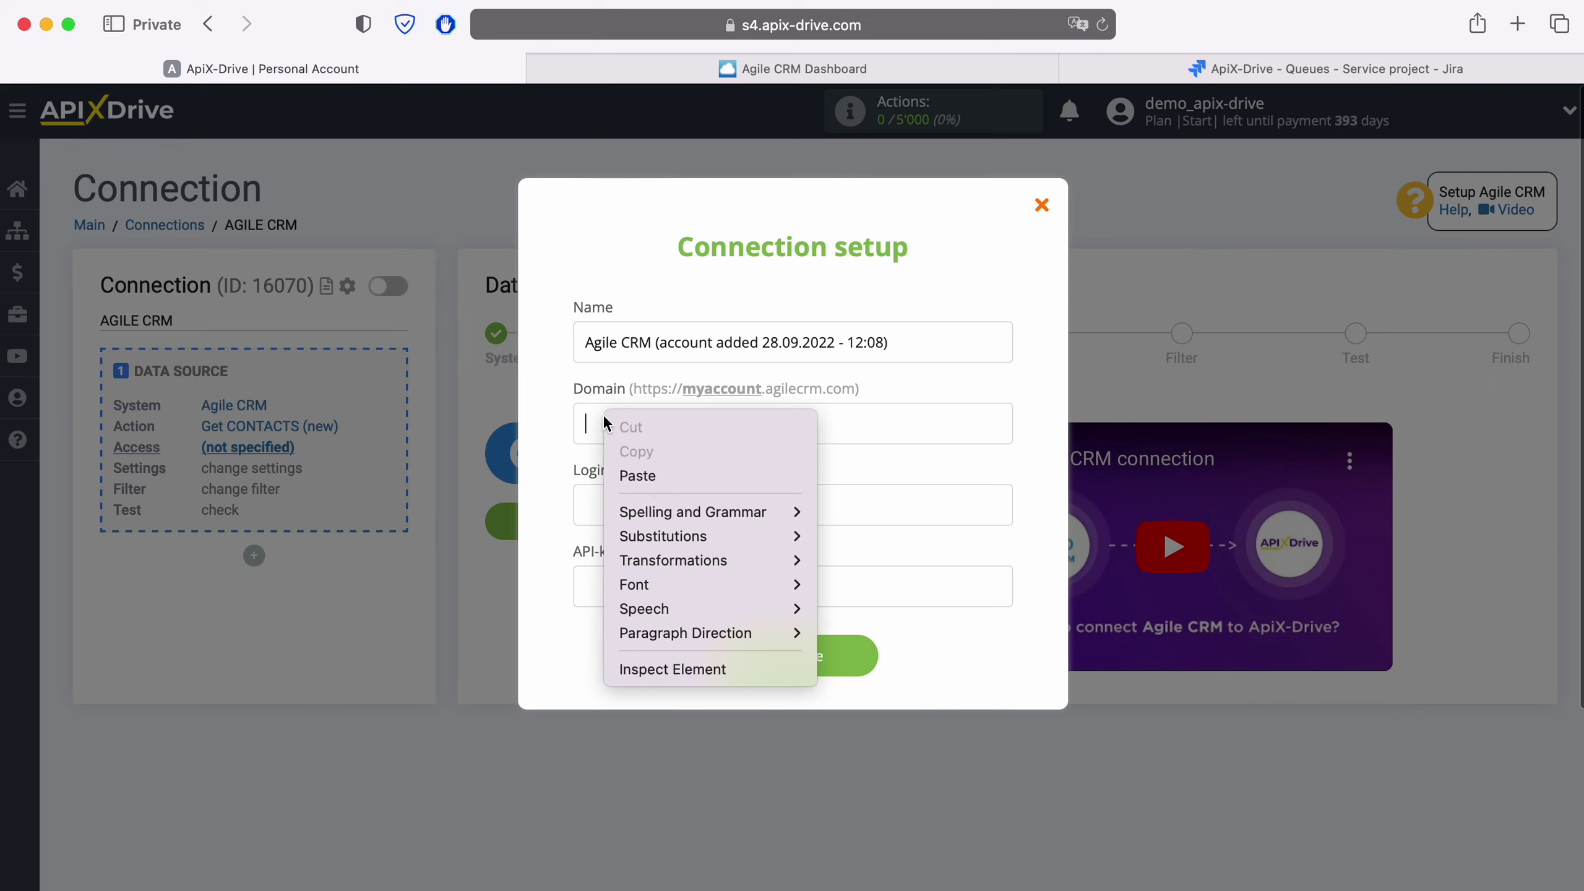
# Step: Fill Domain with apixdrivecom and Login with the account e-mail, then return to Agile CRM
pyautogui.click(643, 478)
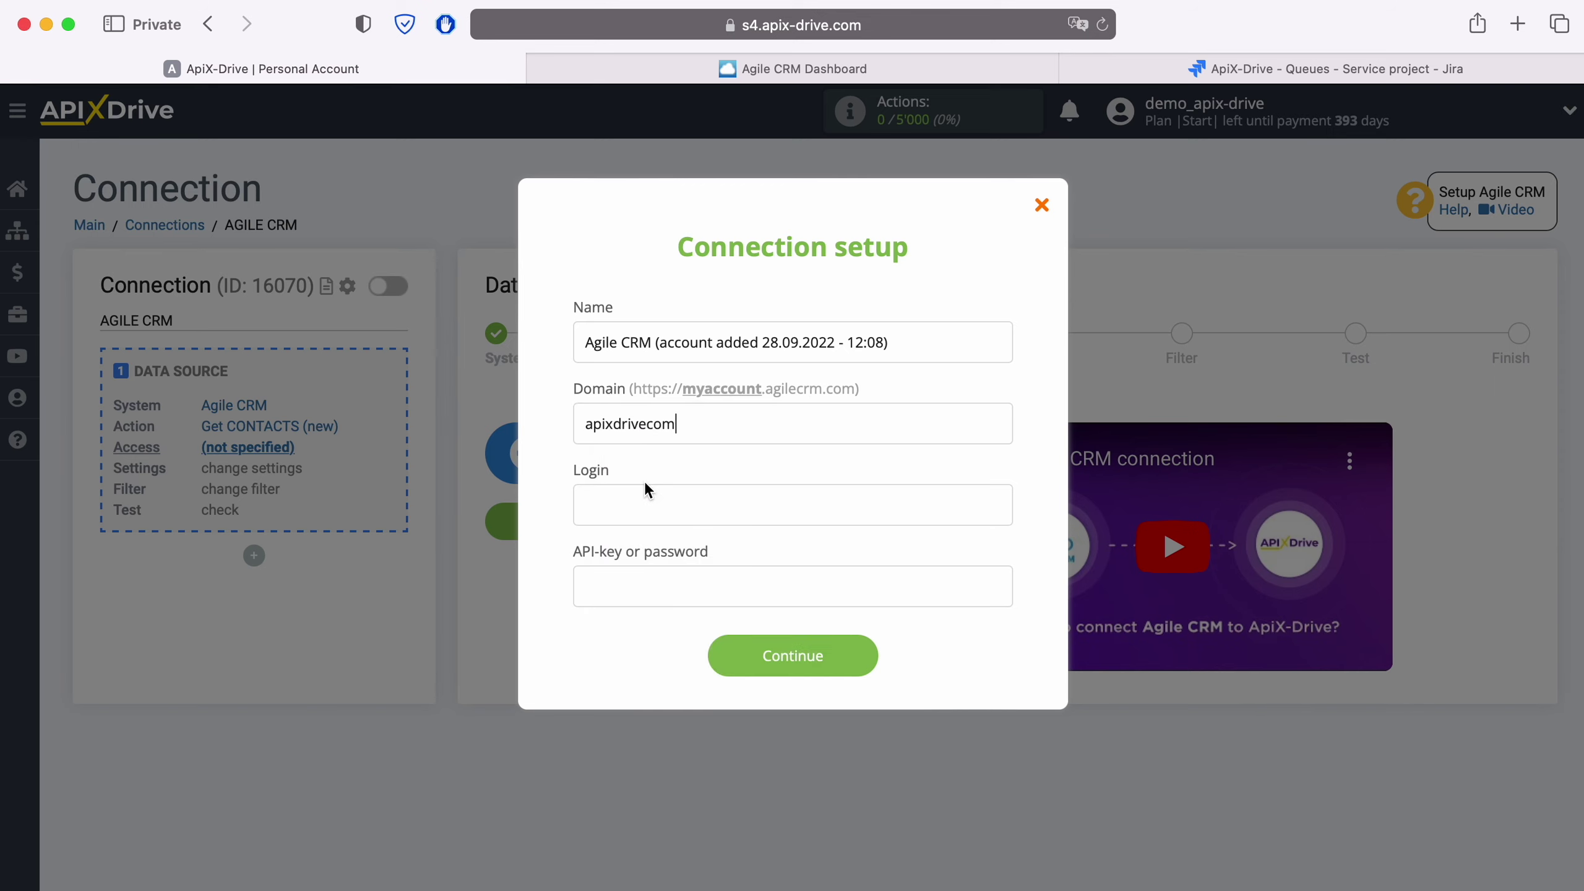
pyautogui.click(628, 508)
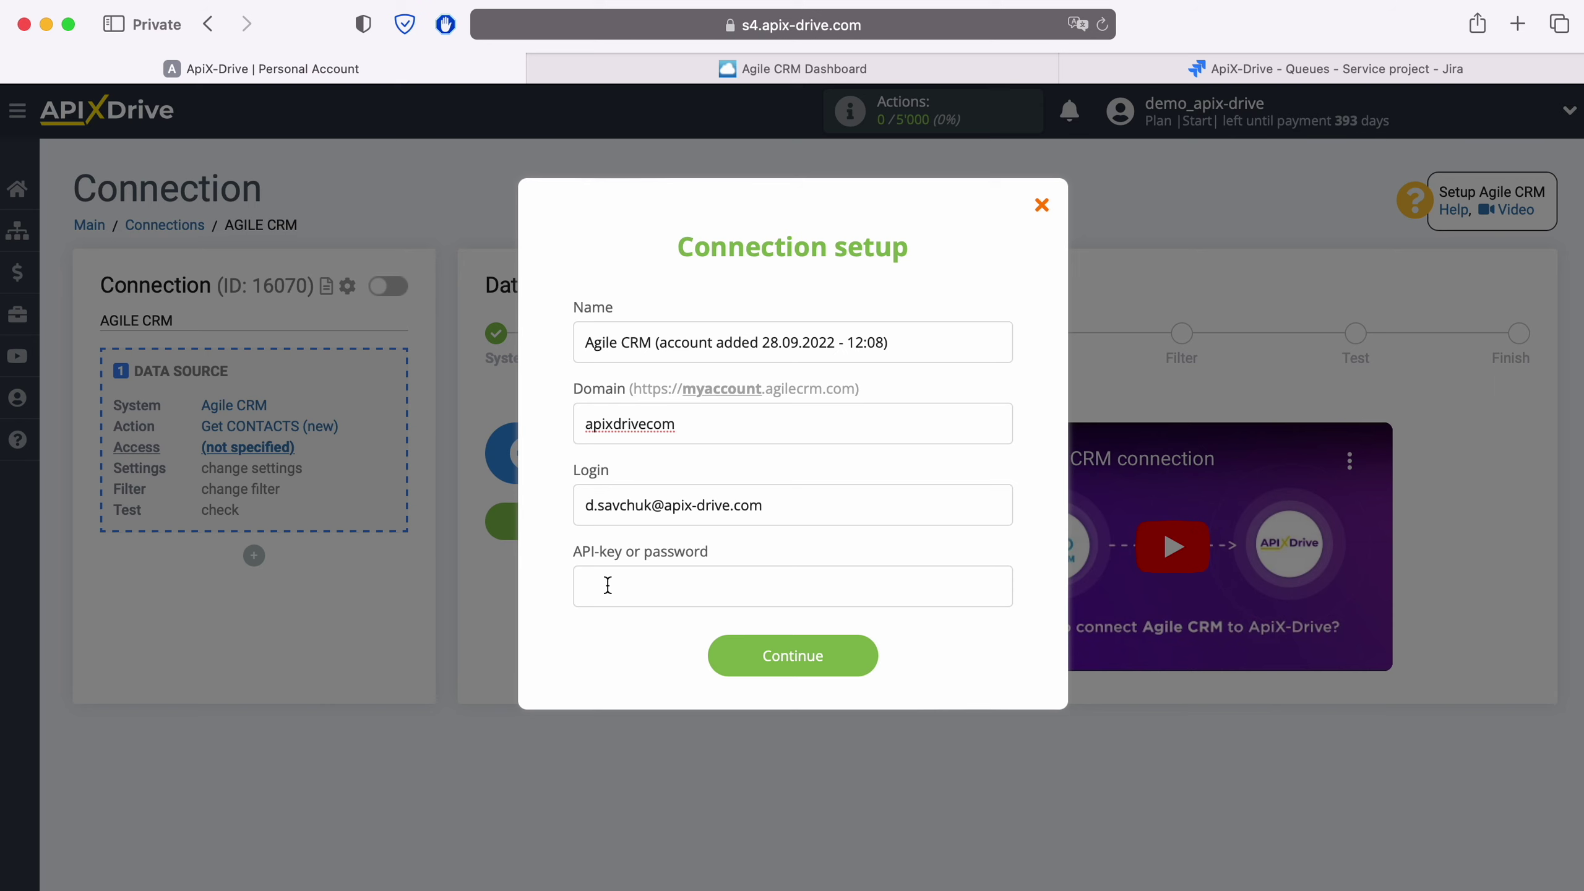
pyautogui.click(909, 78)
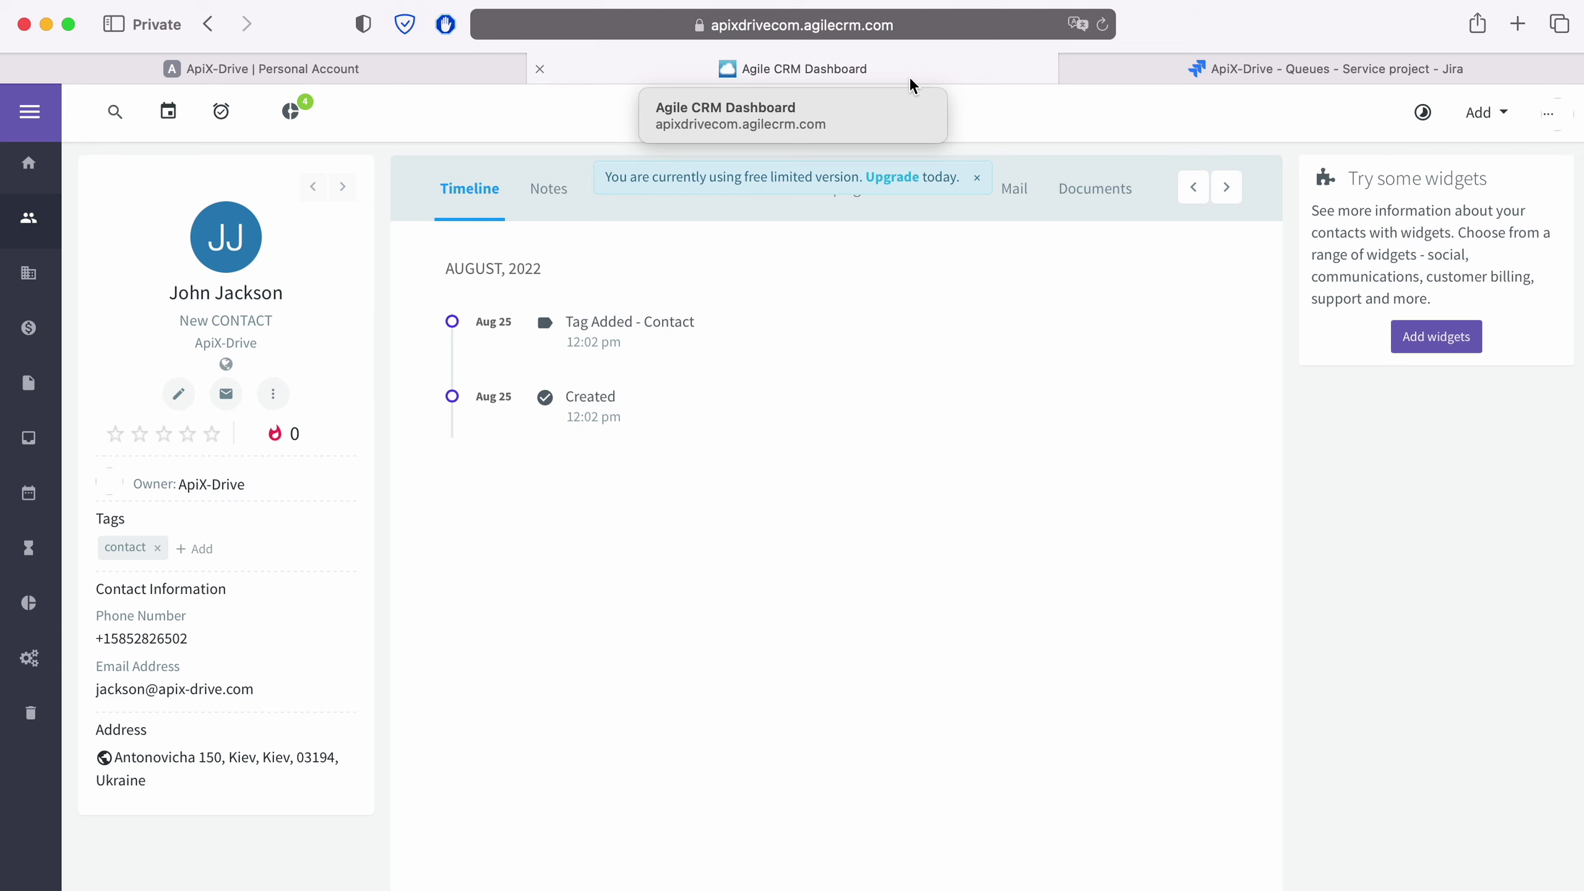
# Step: Copy the REST API key from Agile CRM's Admin Settings > Developers & API page
pyautogui.click(1548, 115)
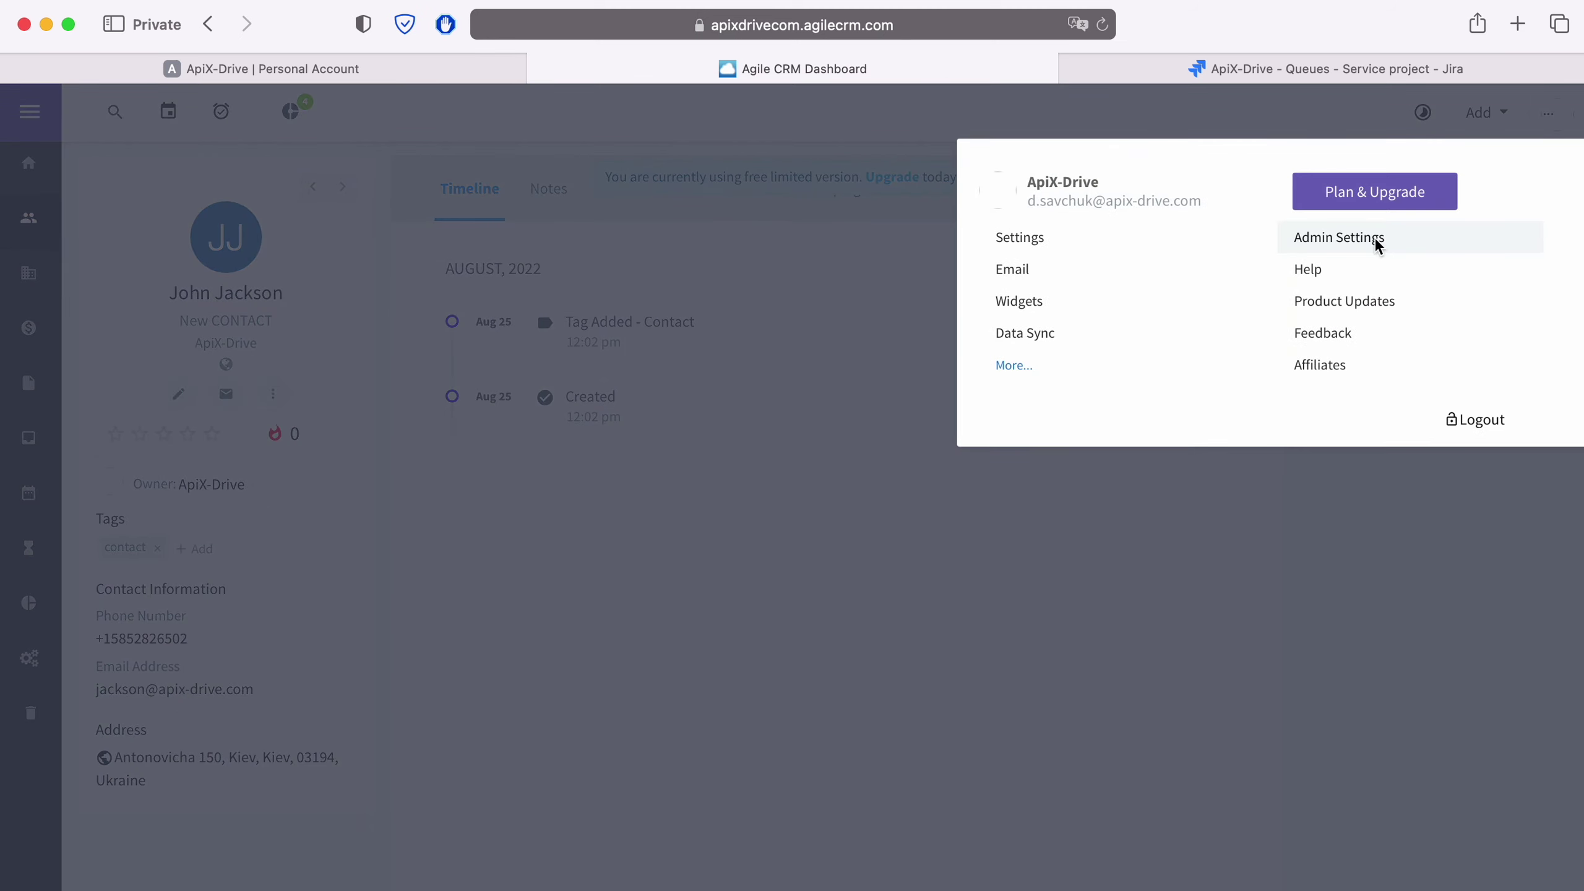
pyautogui.click(1374, 240)
pyautogui.scroll(-3, 210, 679)
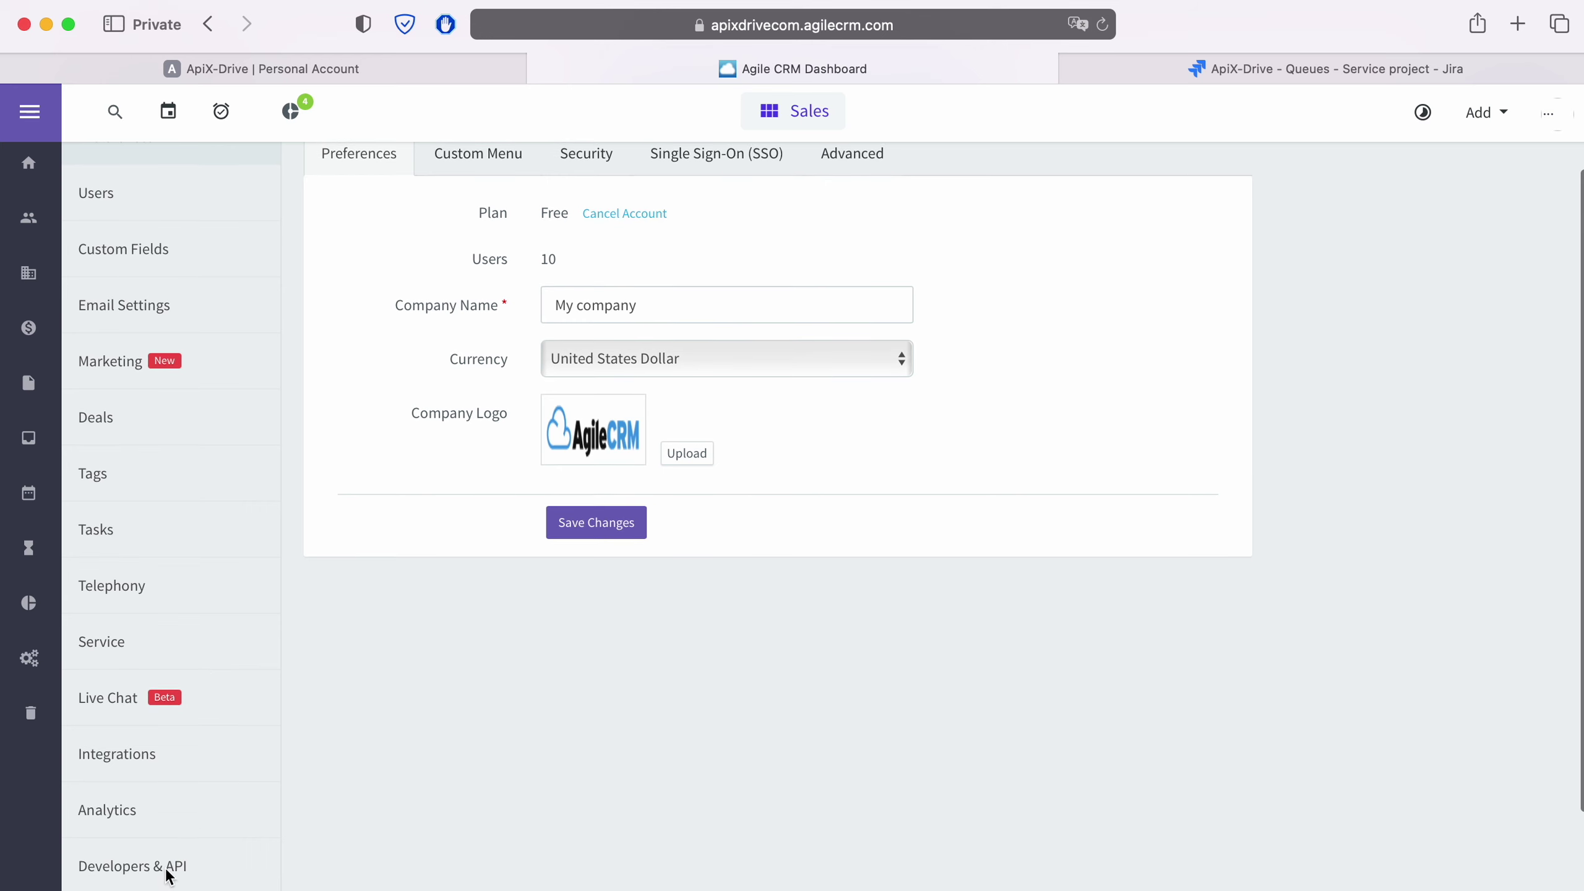
pyautogui.click(169, 870)
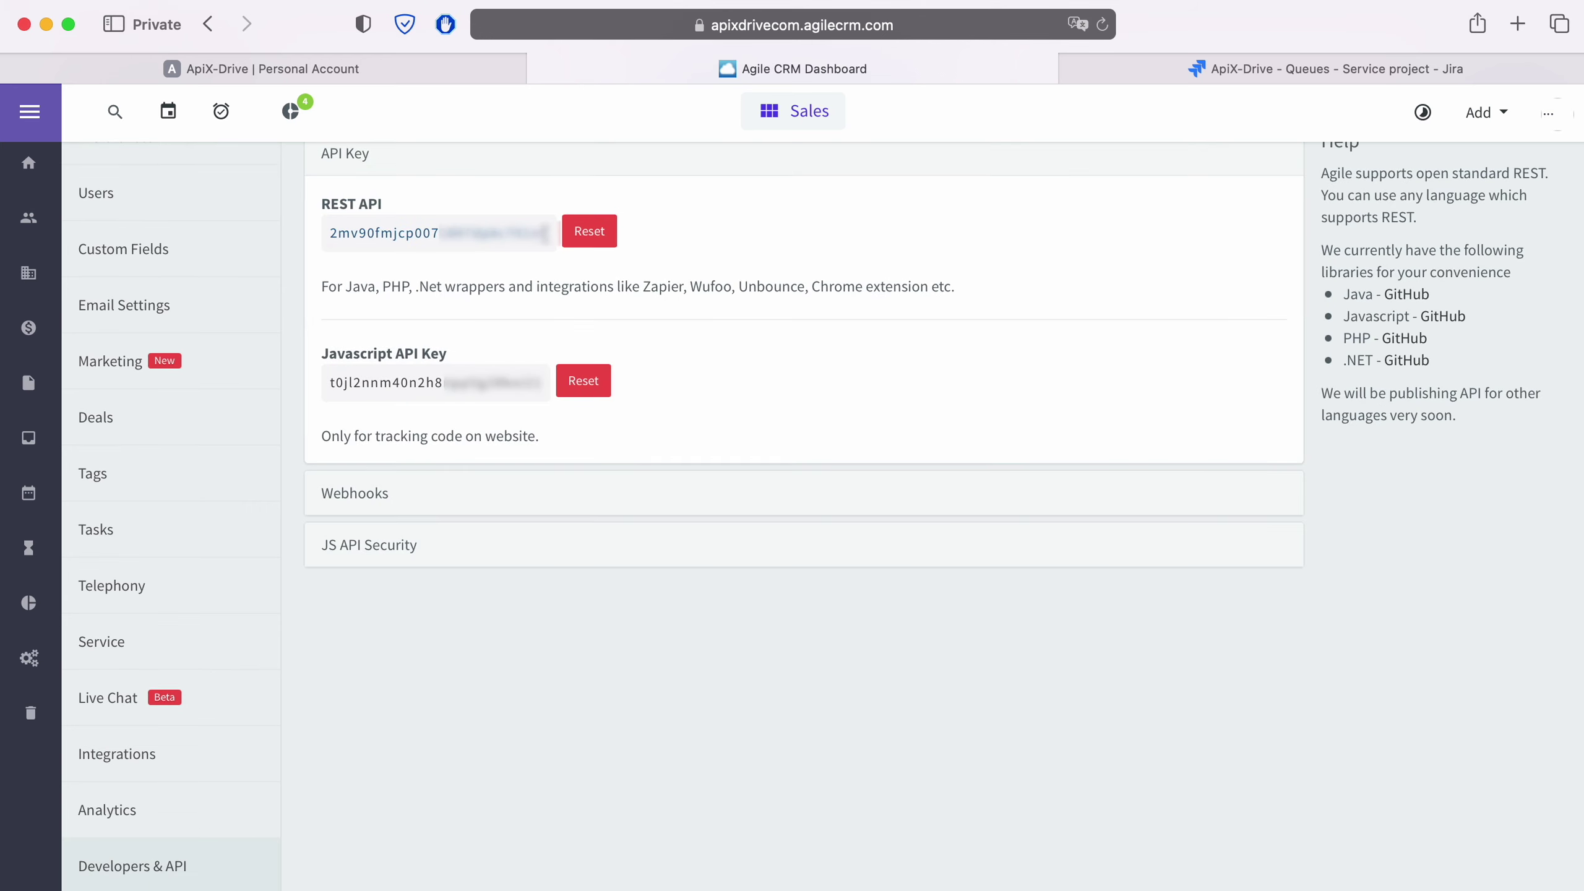
pyautogui.moveTo(547, 233); pyautogui.dragTo(324, 234)
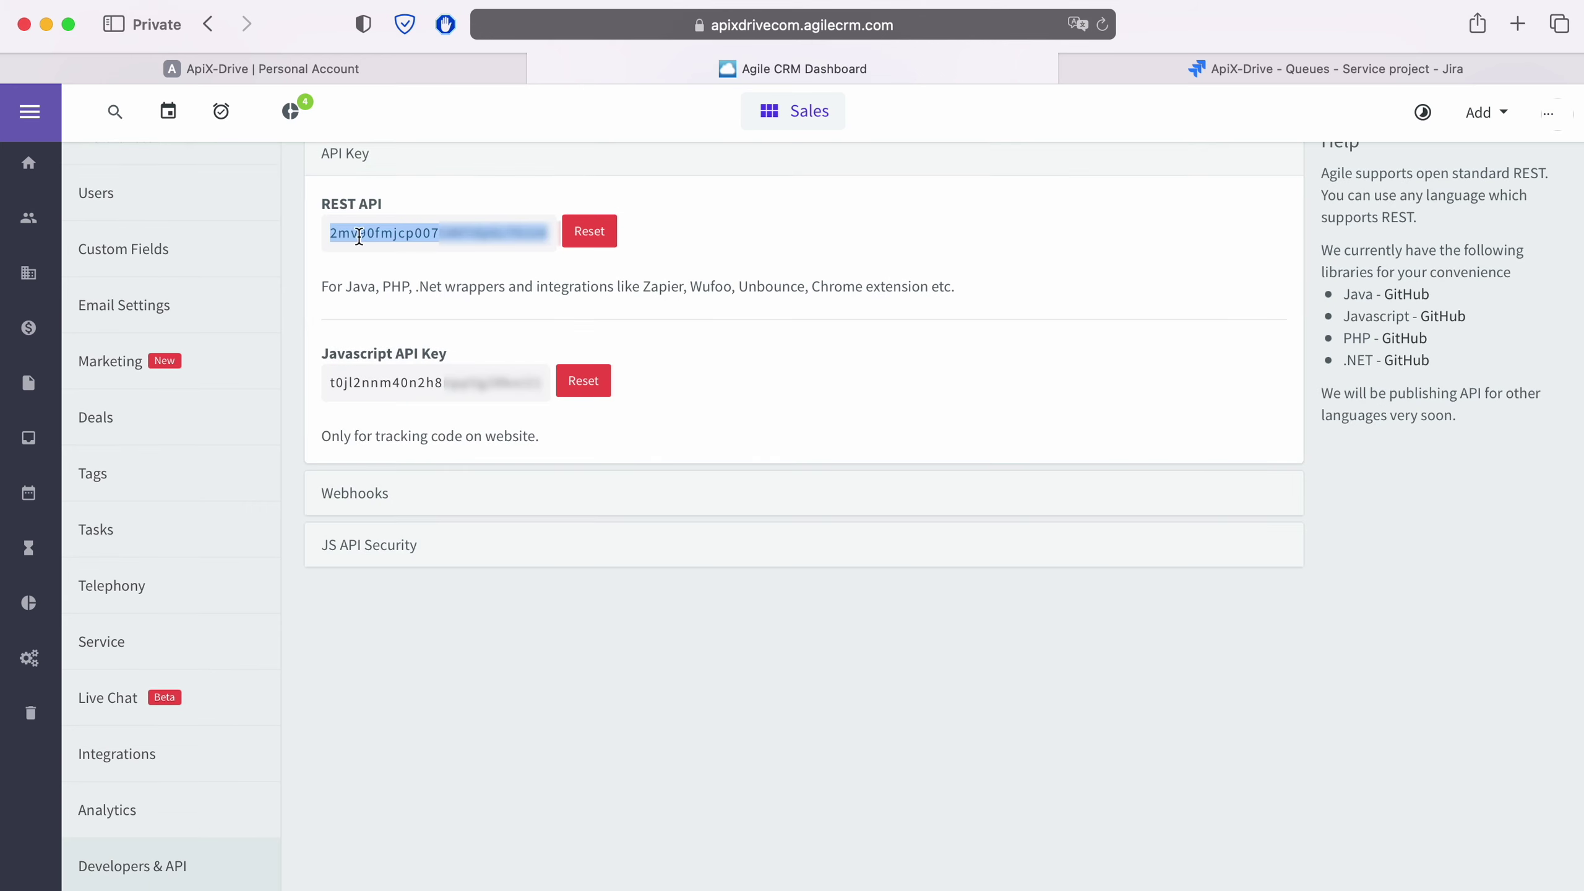
pyautogui.rightClick(358, 258)
pyautogui.click(403, 332)
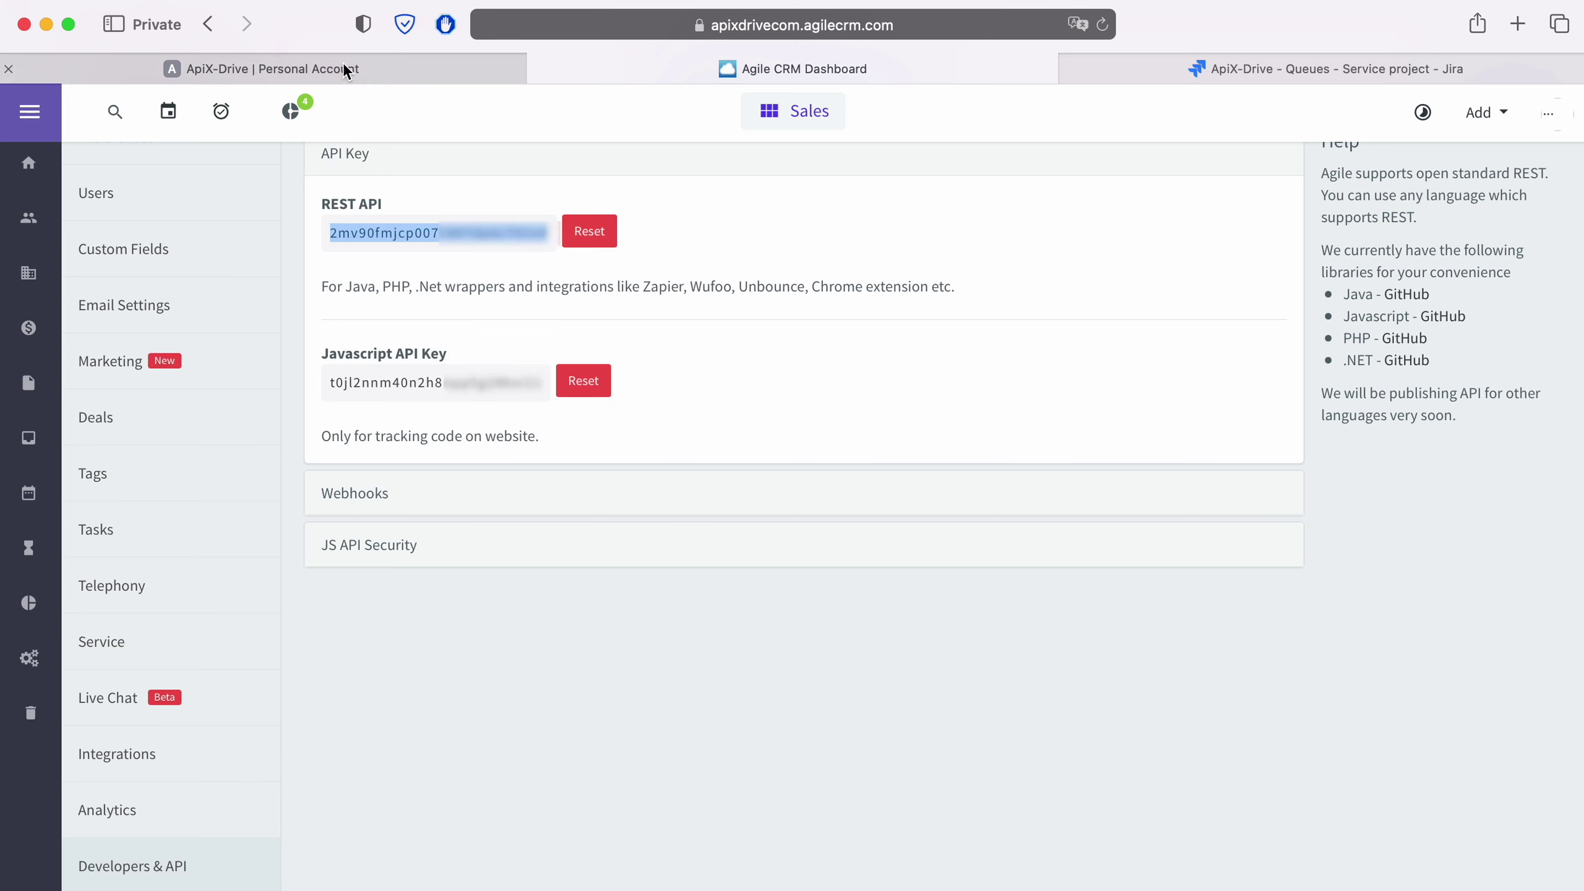
pyautogui.click(342, 65)
pyautogui.rightClick(617, 588)
# Step: Paste the REST API key into API-key, save the Agile CRM connection, and continue to Settings
pyautogui.click(648, 641)
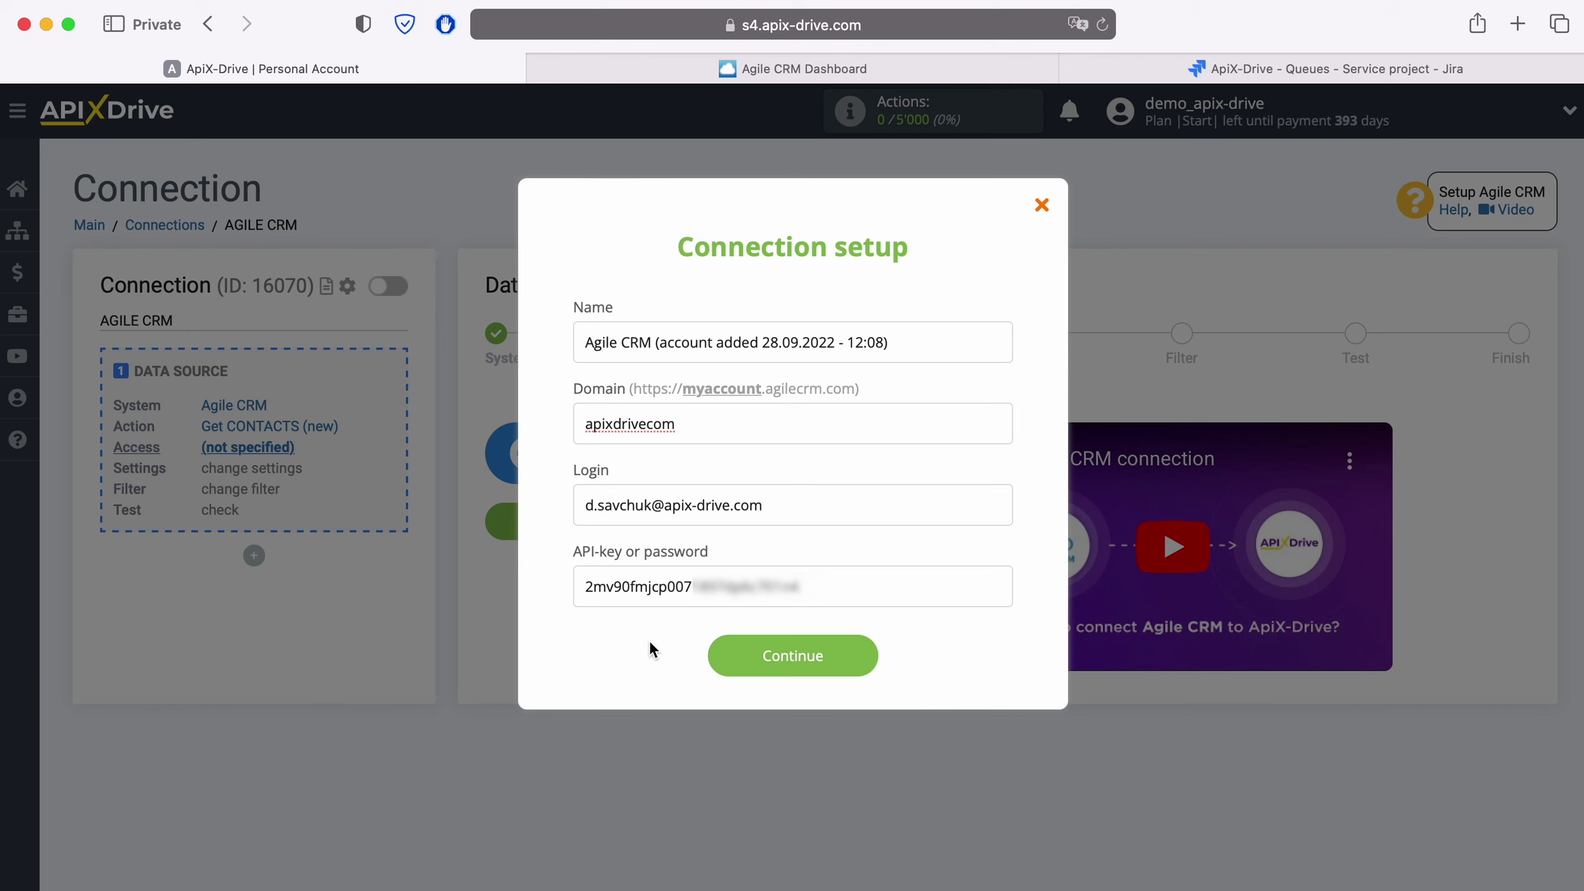
pyautogui.click(873, 655)
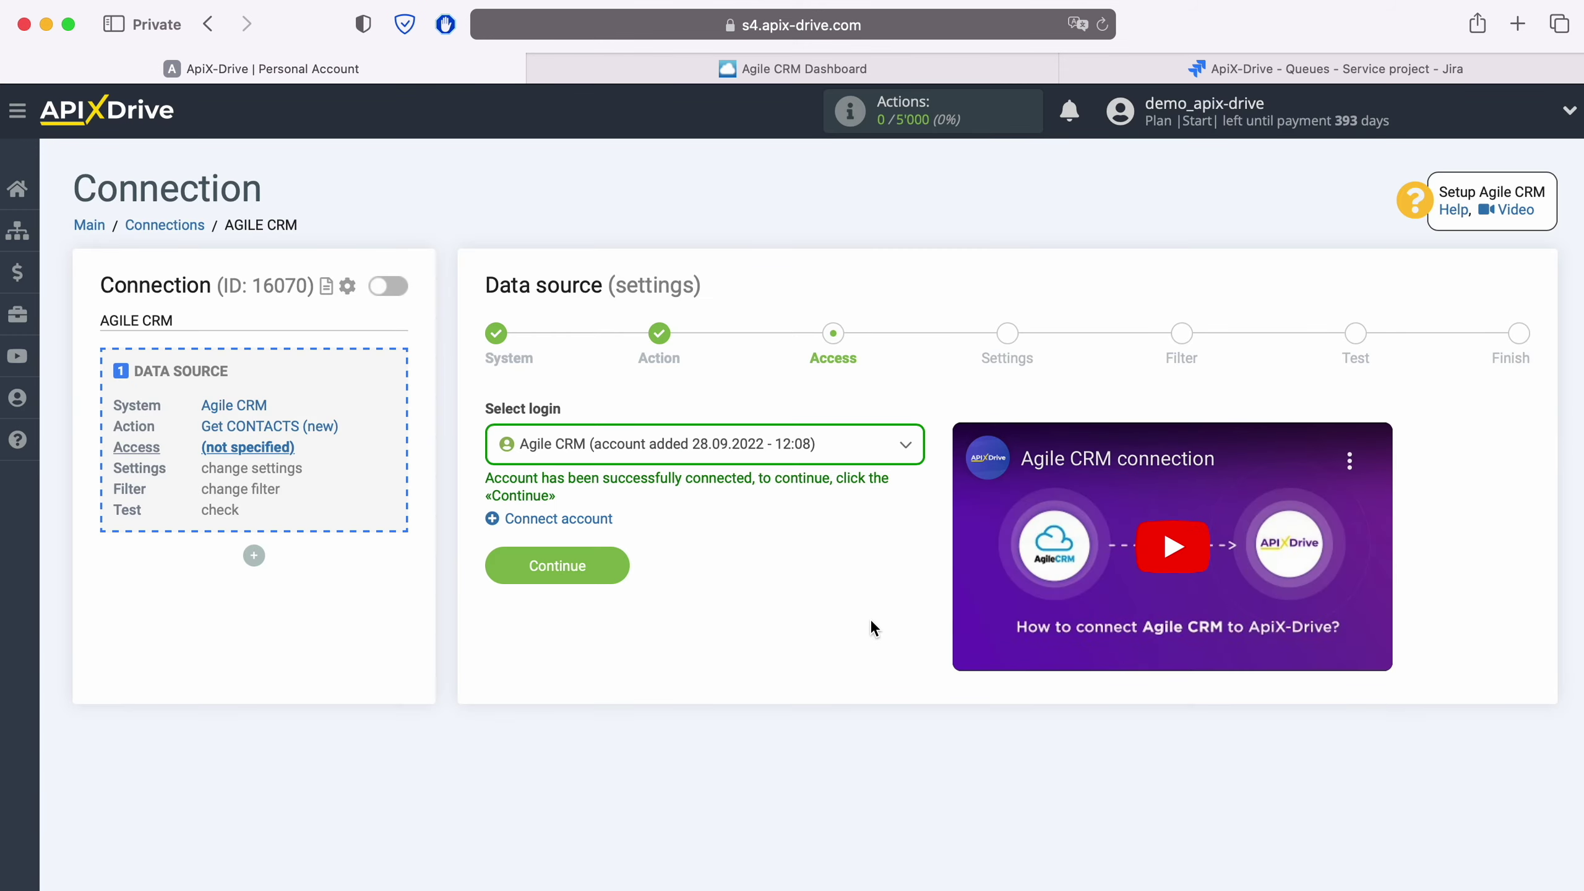
pyautogui.click(858, 463)
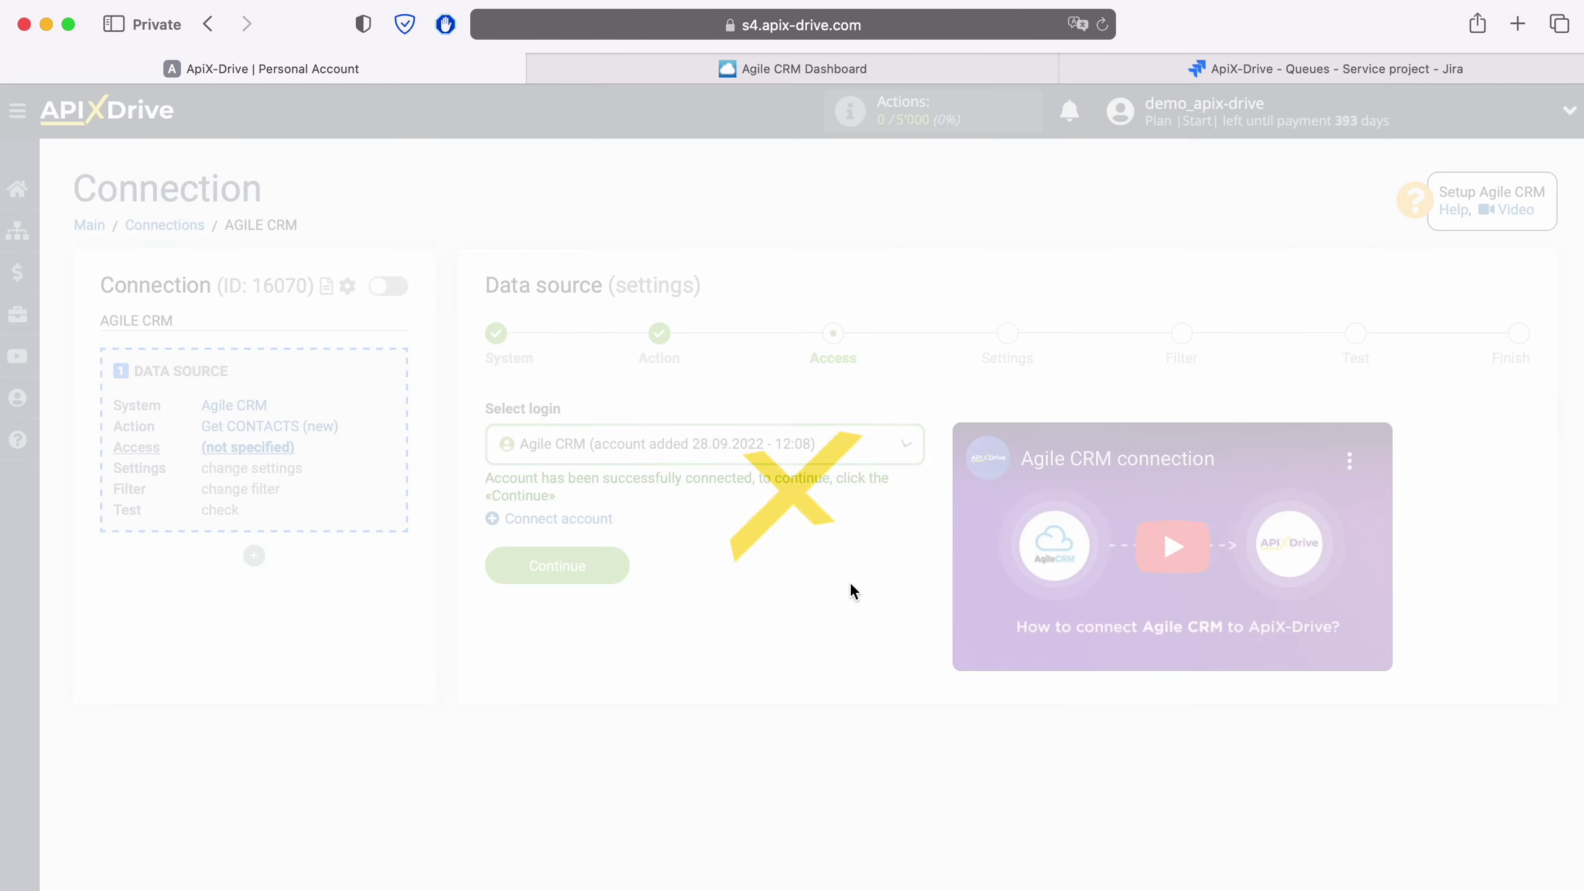
pyautogui.click(619, 567)
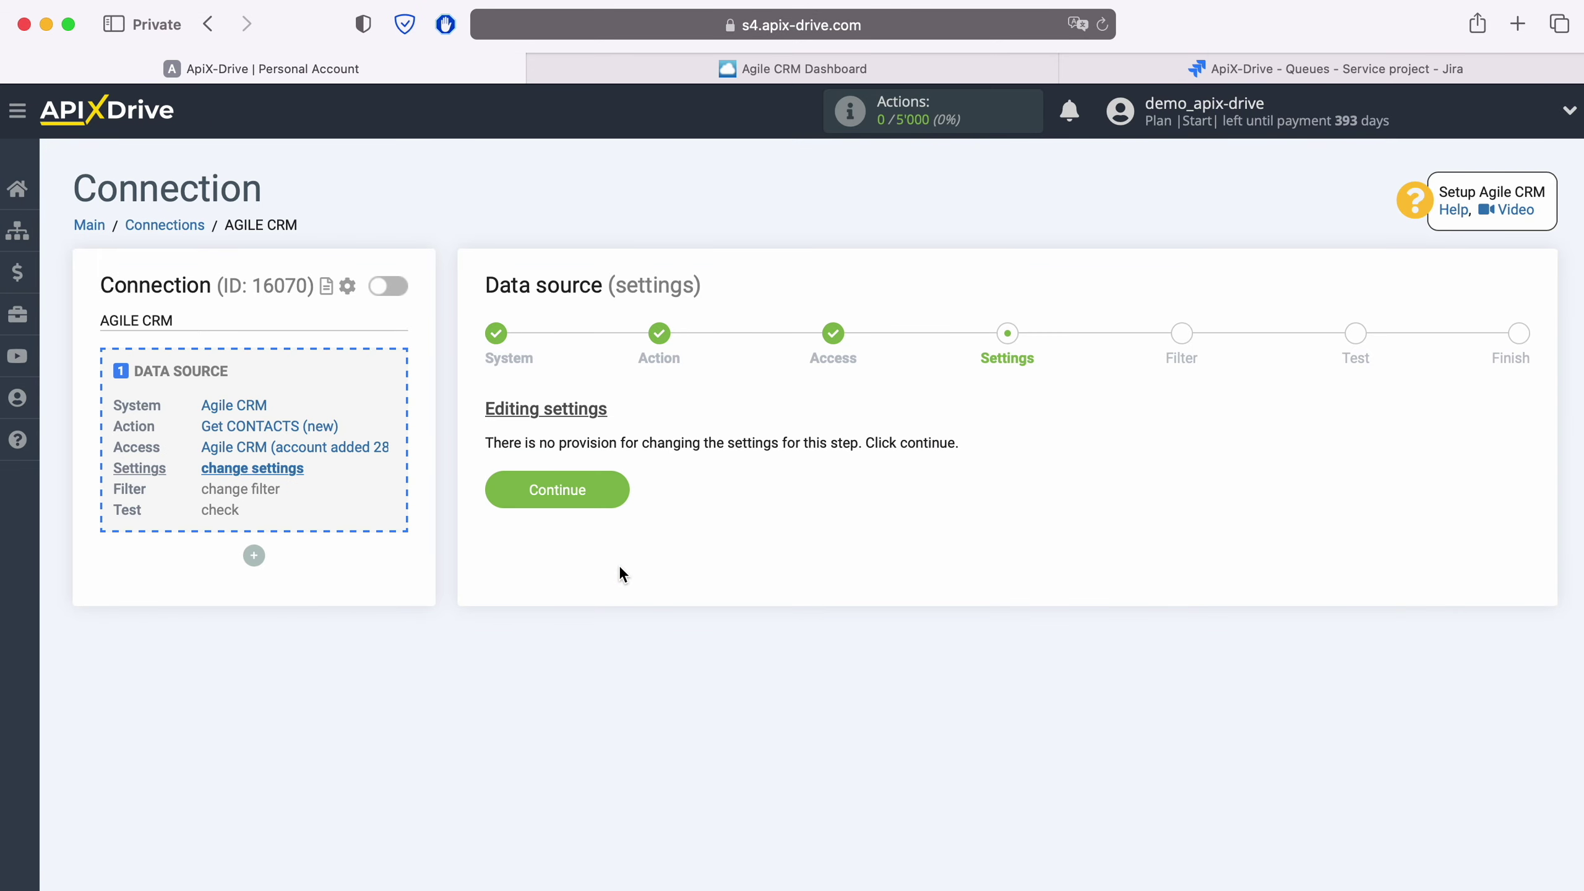
# Step: Skip the filter, review the loaded test contact, and complete the Agile CRM source setup
pyautogui.click(621, 487)
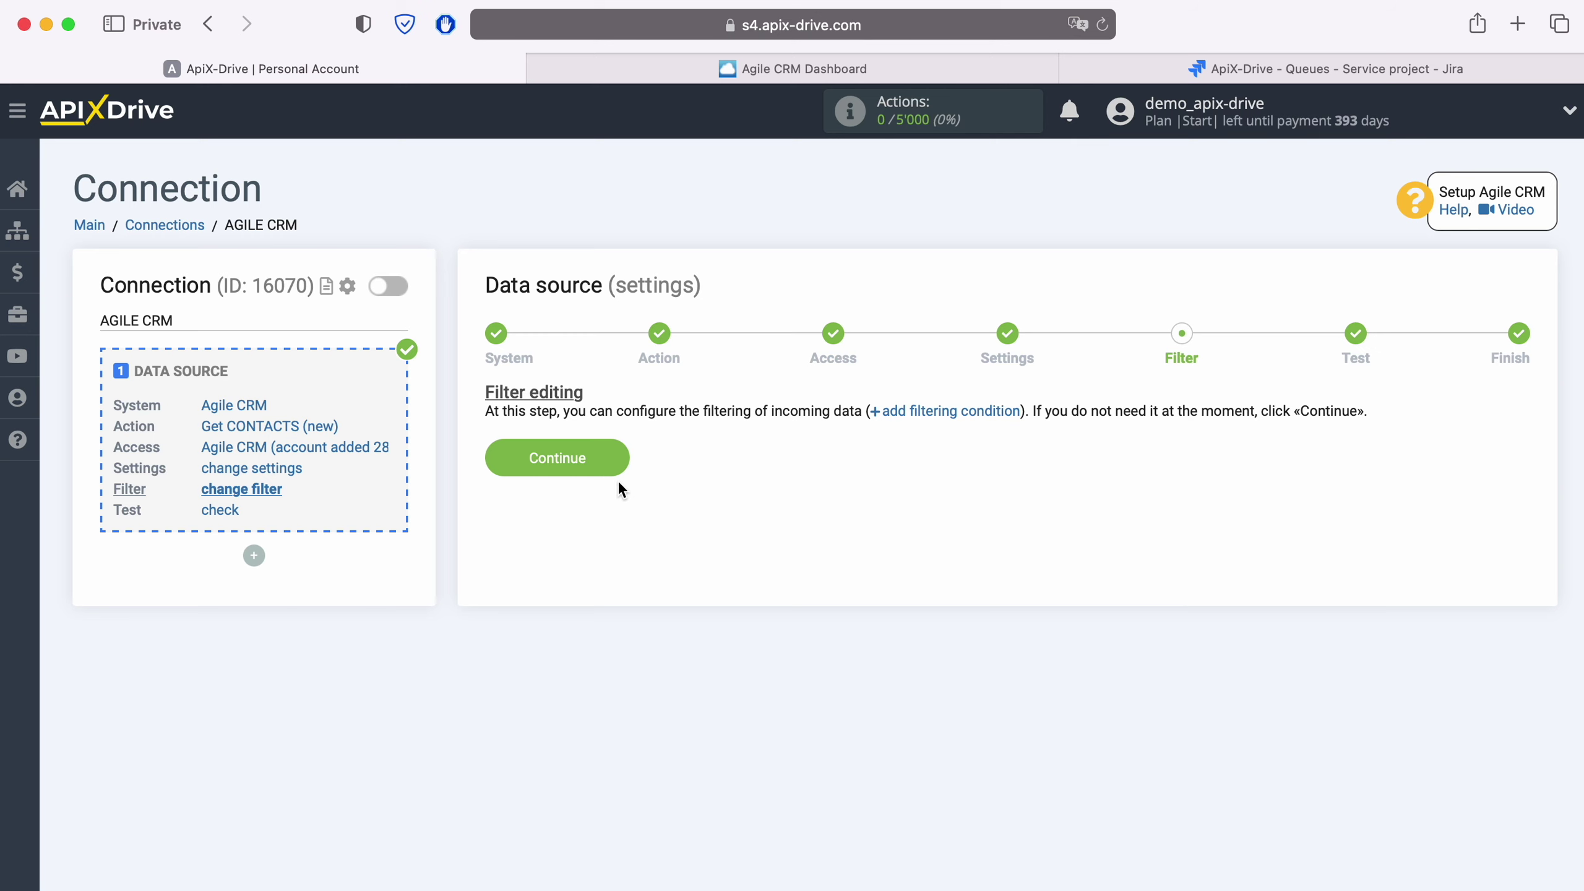
pyautogui.click(612, 453)
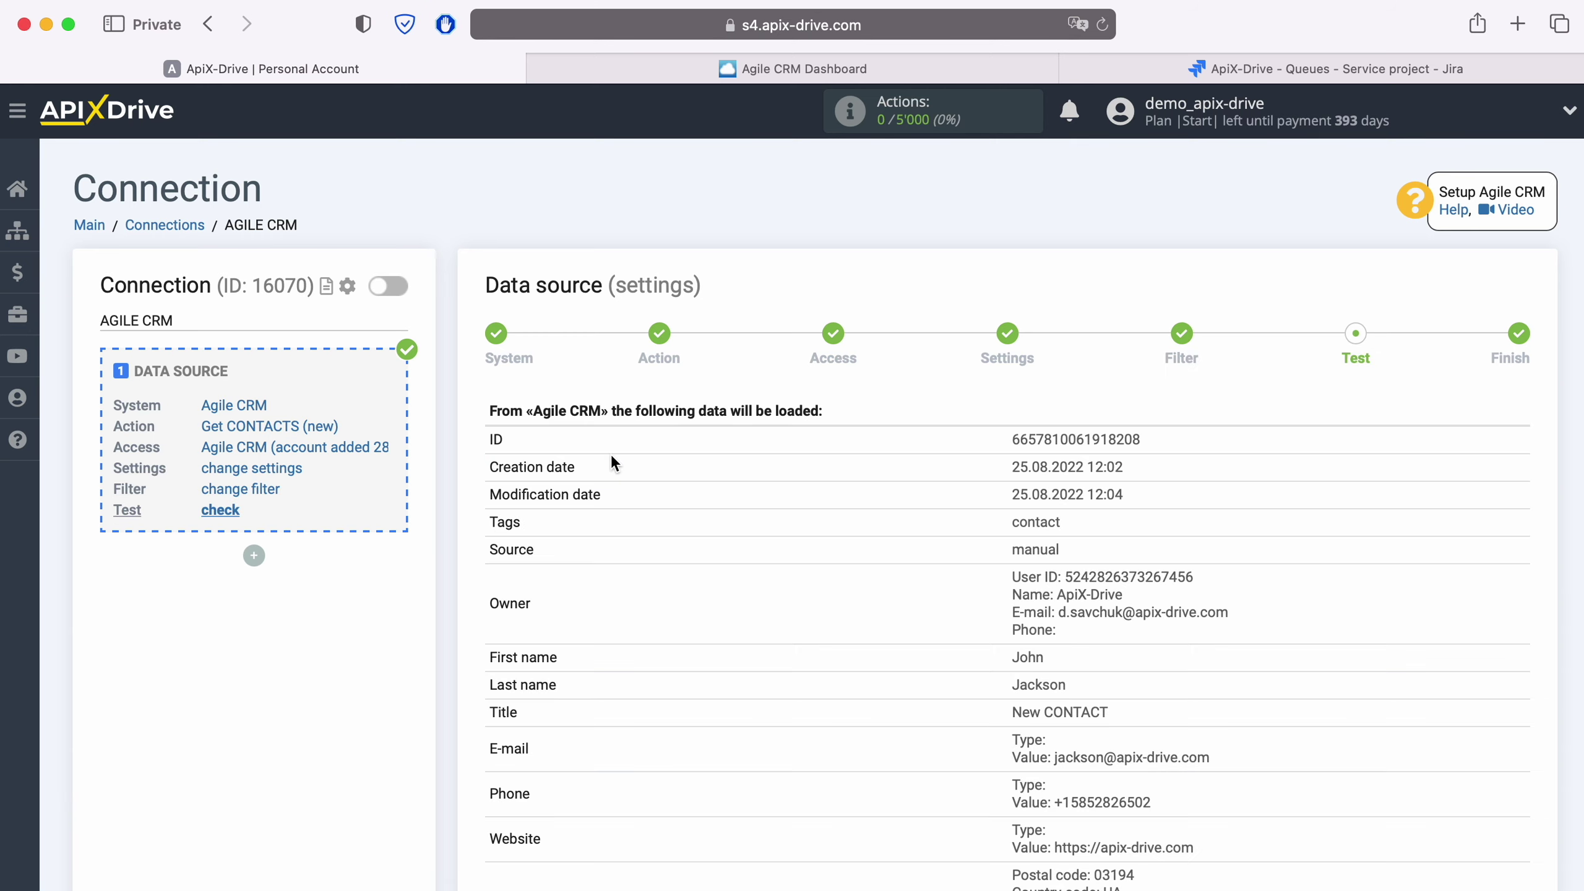
pyautogui.scroll(-3, 613, 463)
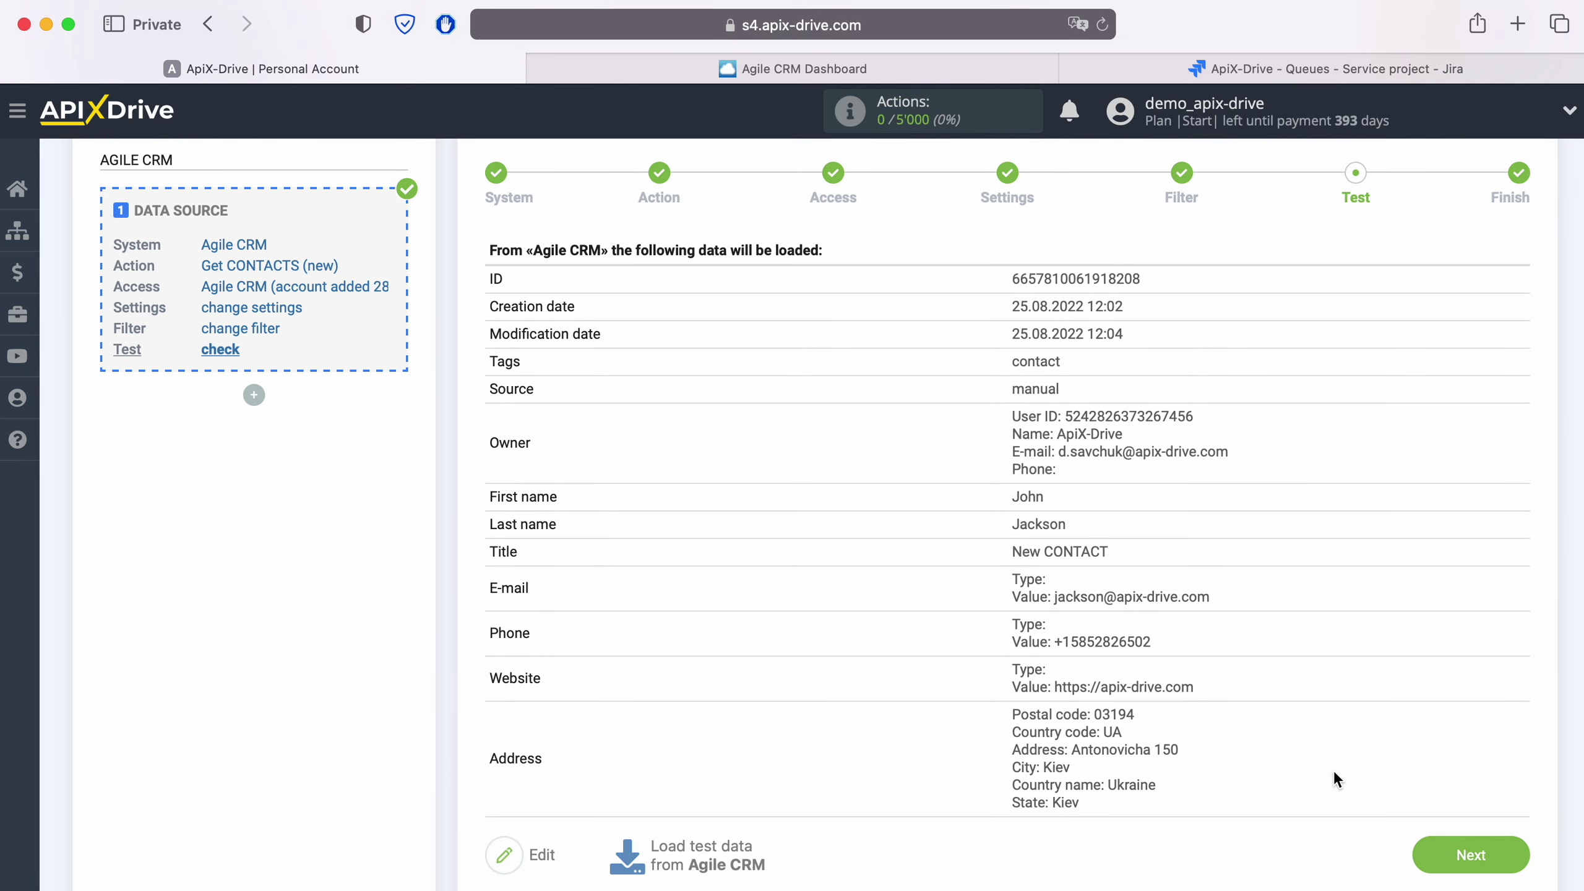
pyautogui.click(1513, 857)
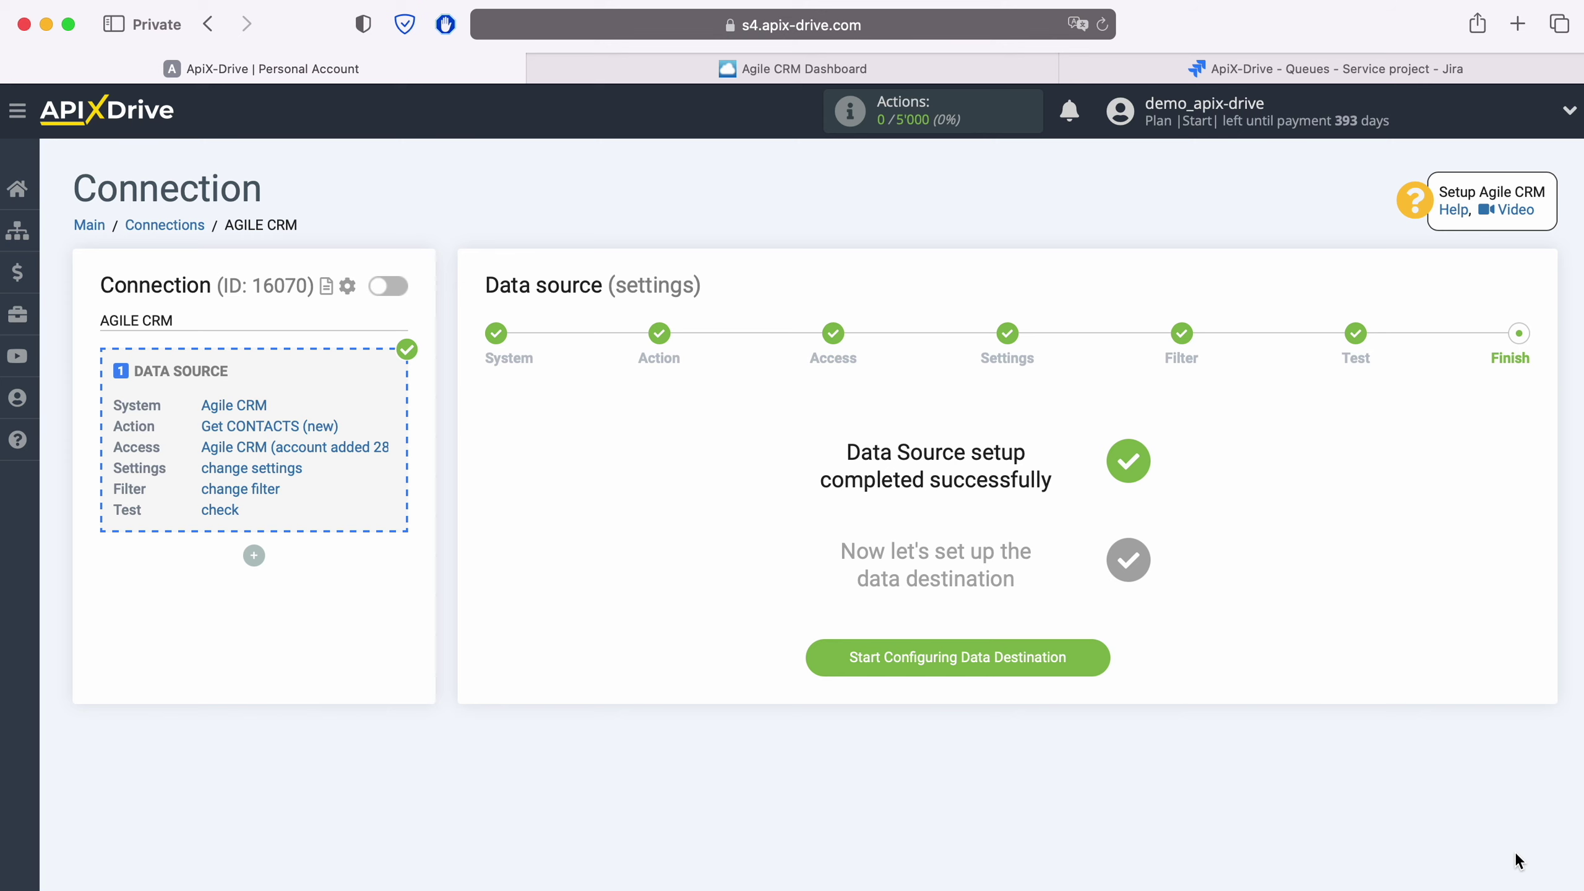
# Step: Set Jira Service Desk as the data destination with the Create REQUEST action
pyautogui.click(1100, 655)
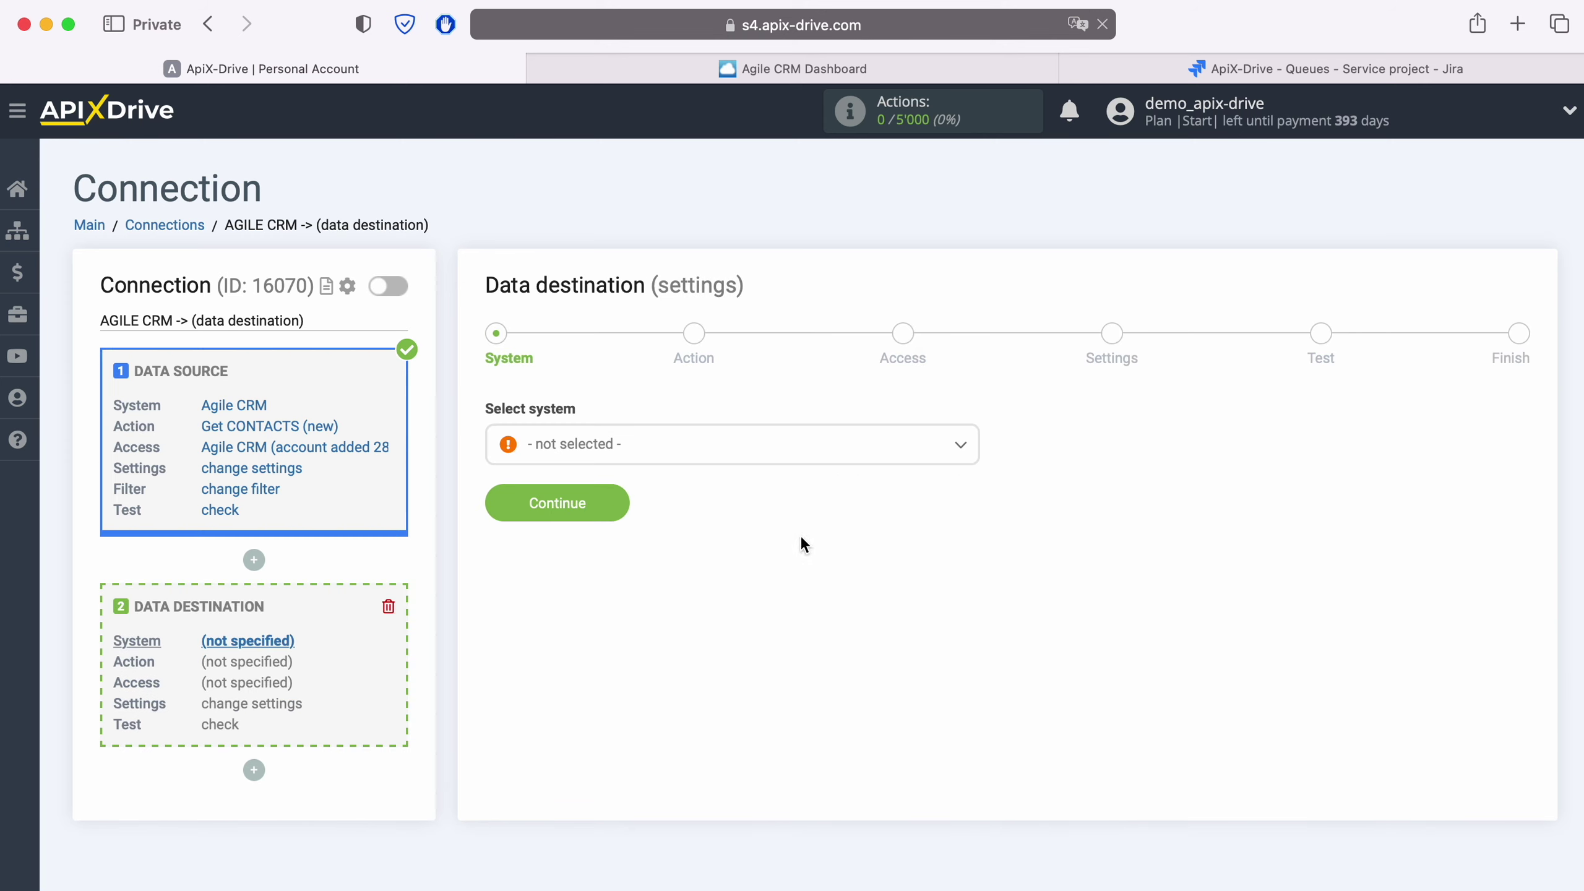
pyautogui.click(702, 454)
pyautogui.scroll(-3, 773, 577)
pyautogui.scroll(-15, 778, 586)
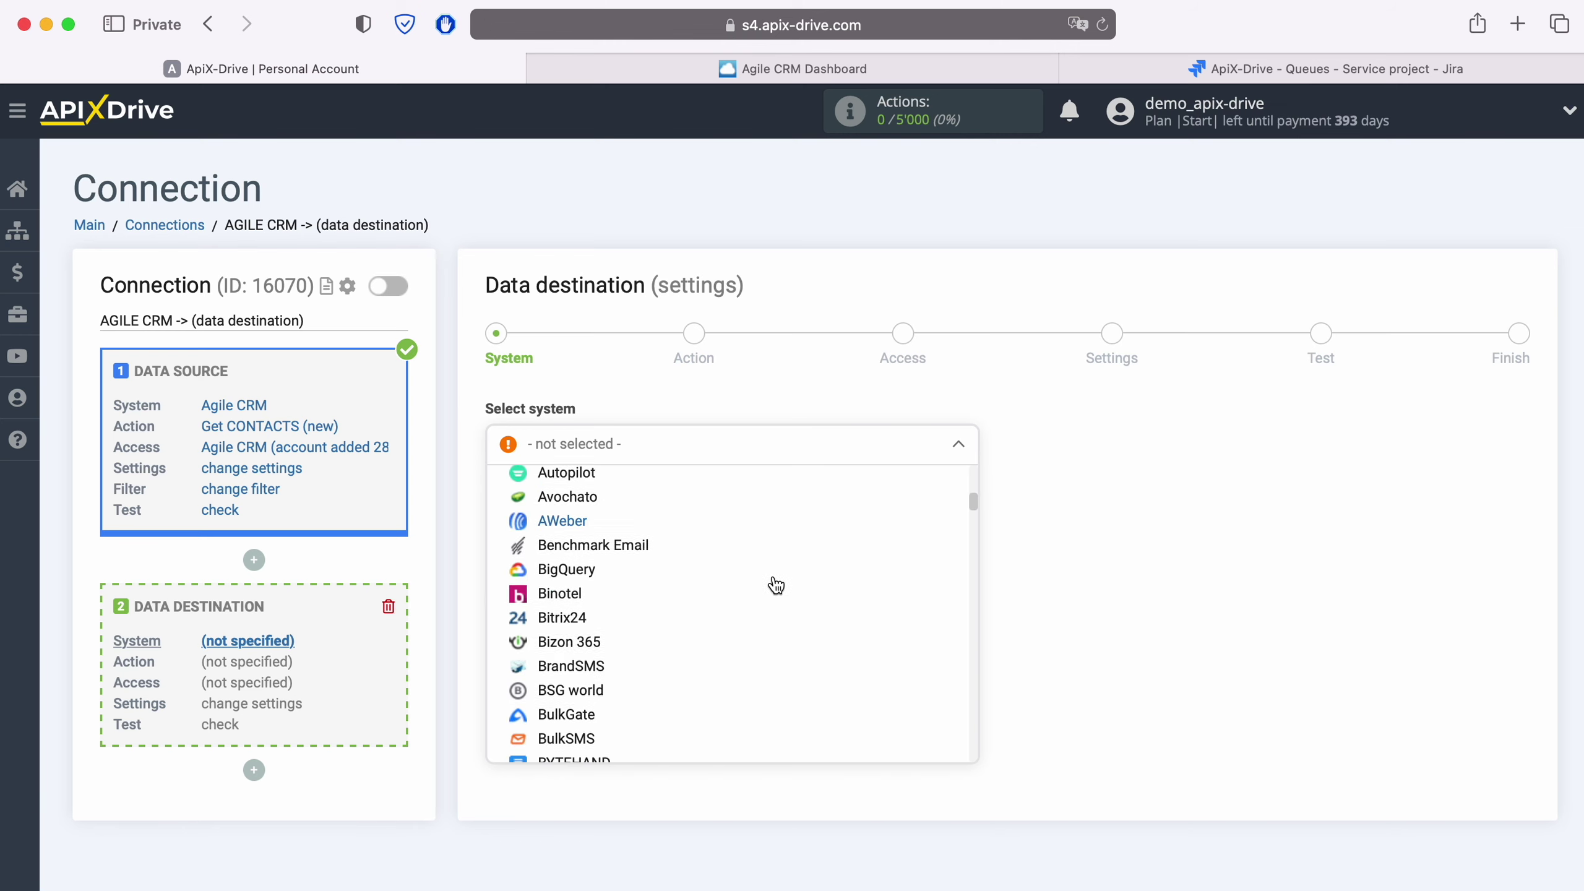
pyautogui.scroll(-10, 774, 584)
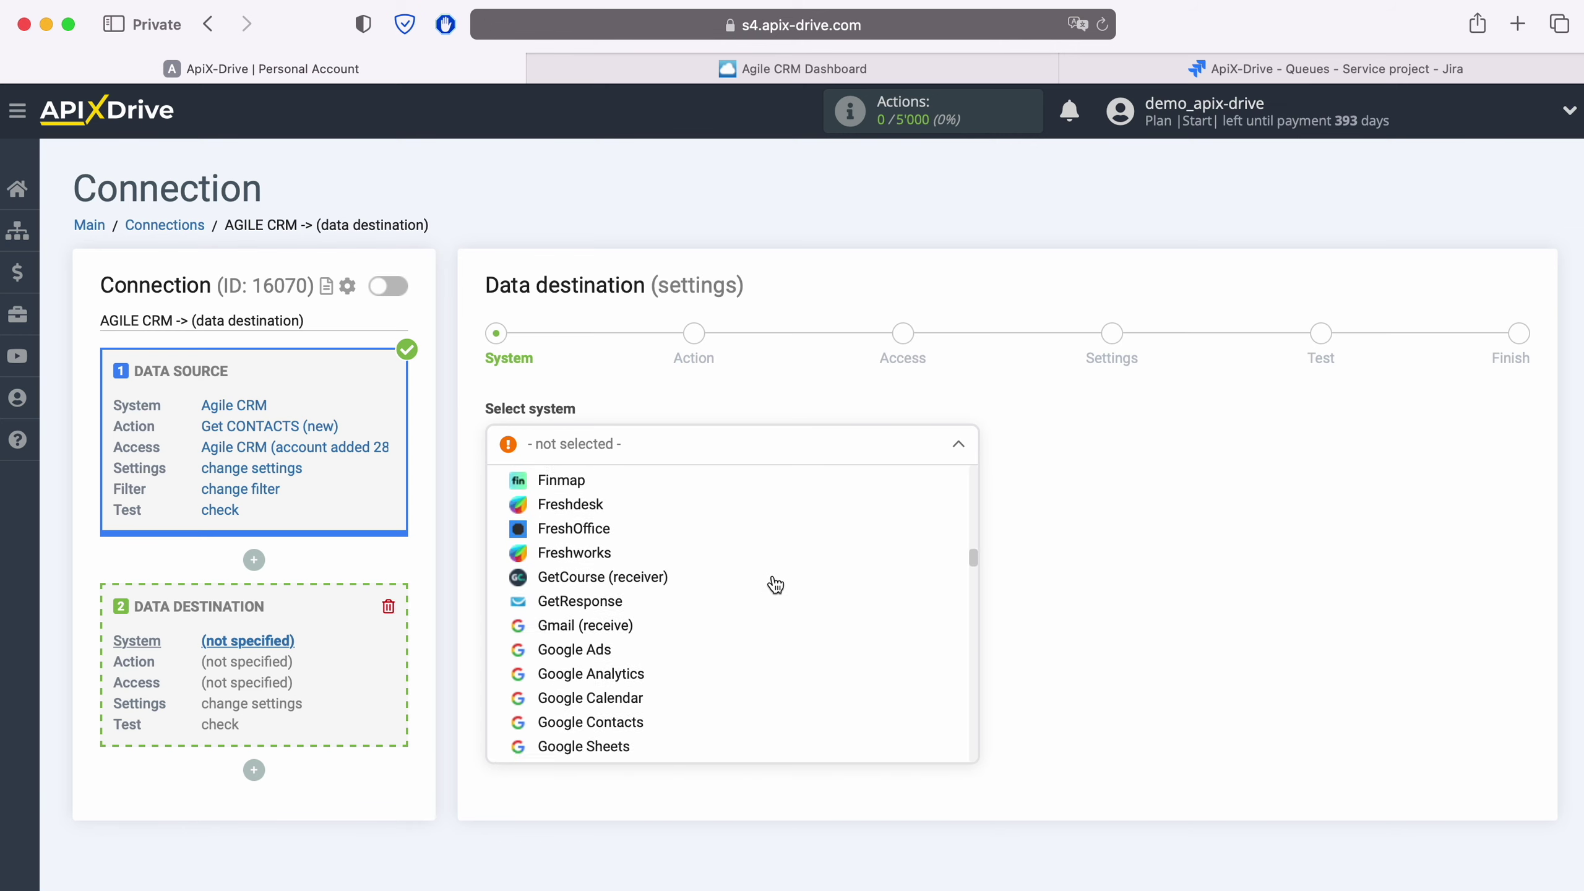
pyautogui.click(626, 622)
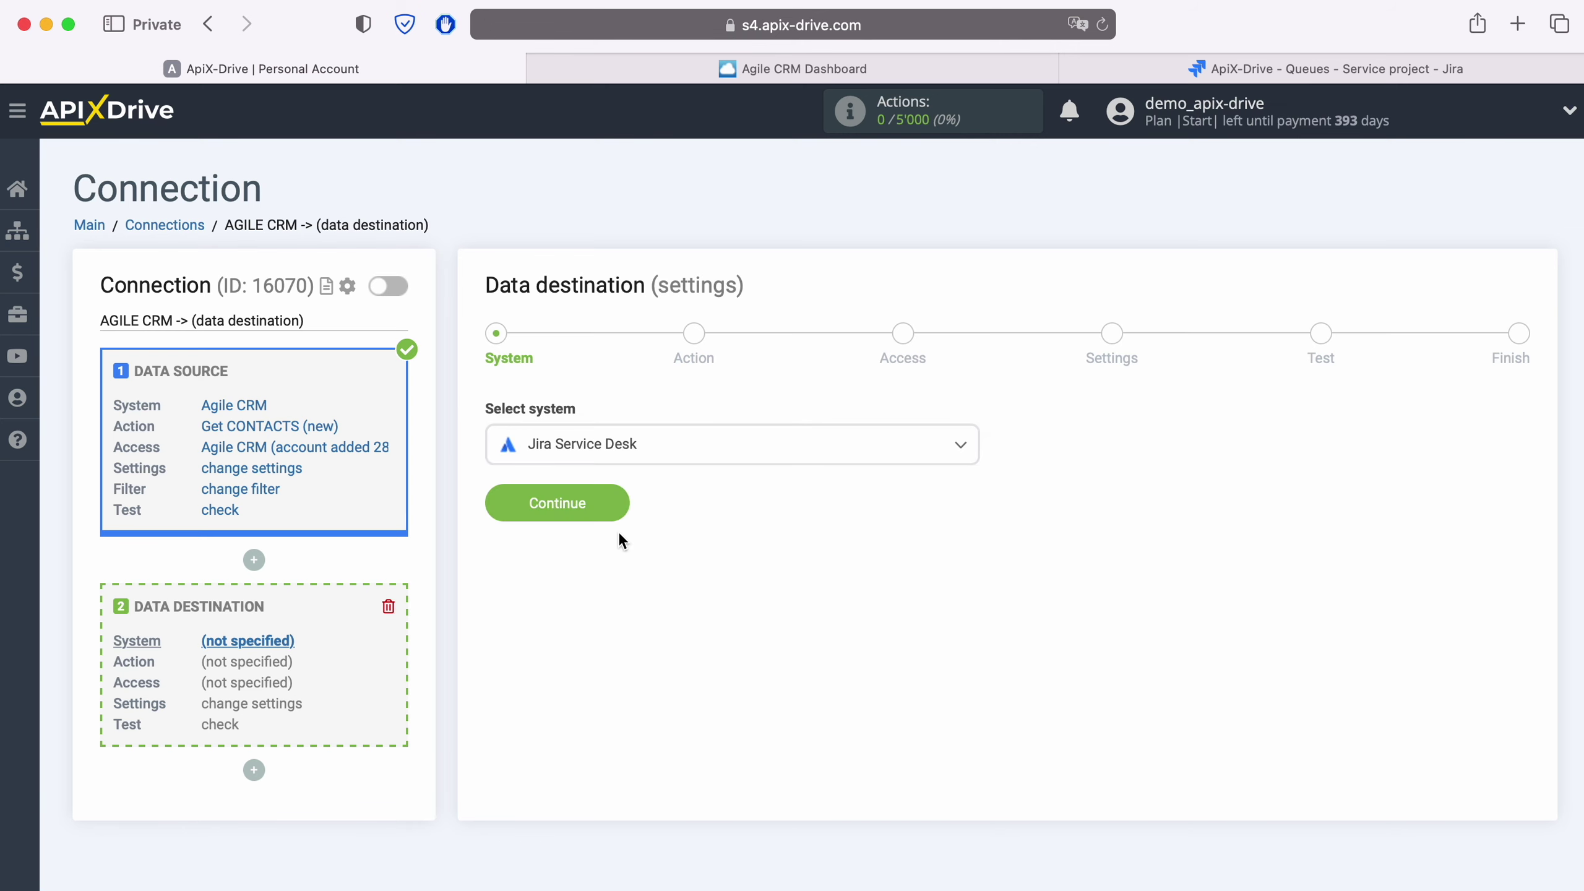
pyautogui.click(619, 507)
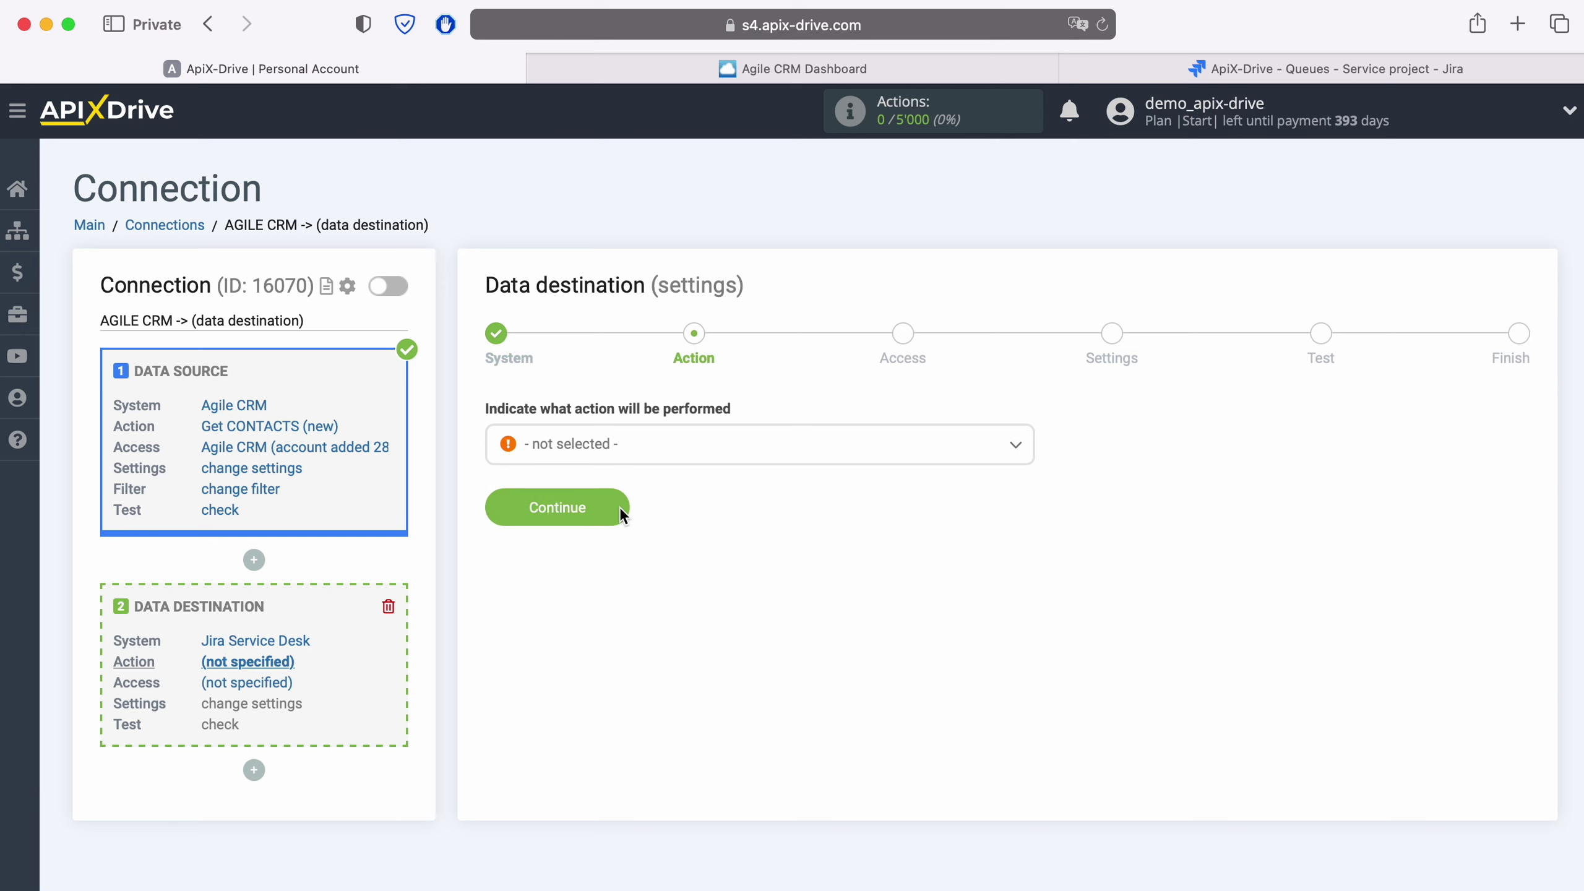
pyautogui.click(646, 450)
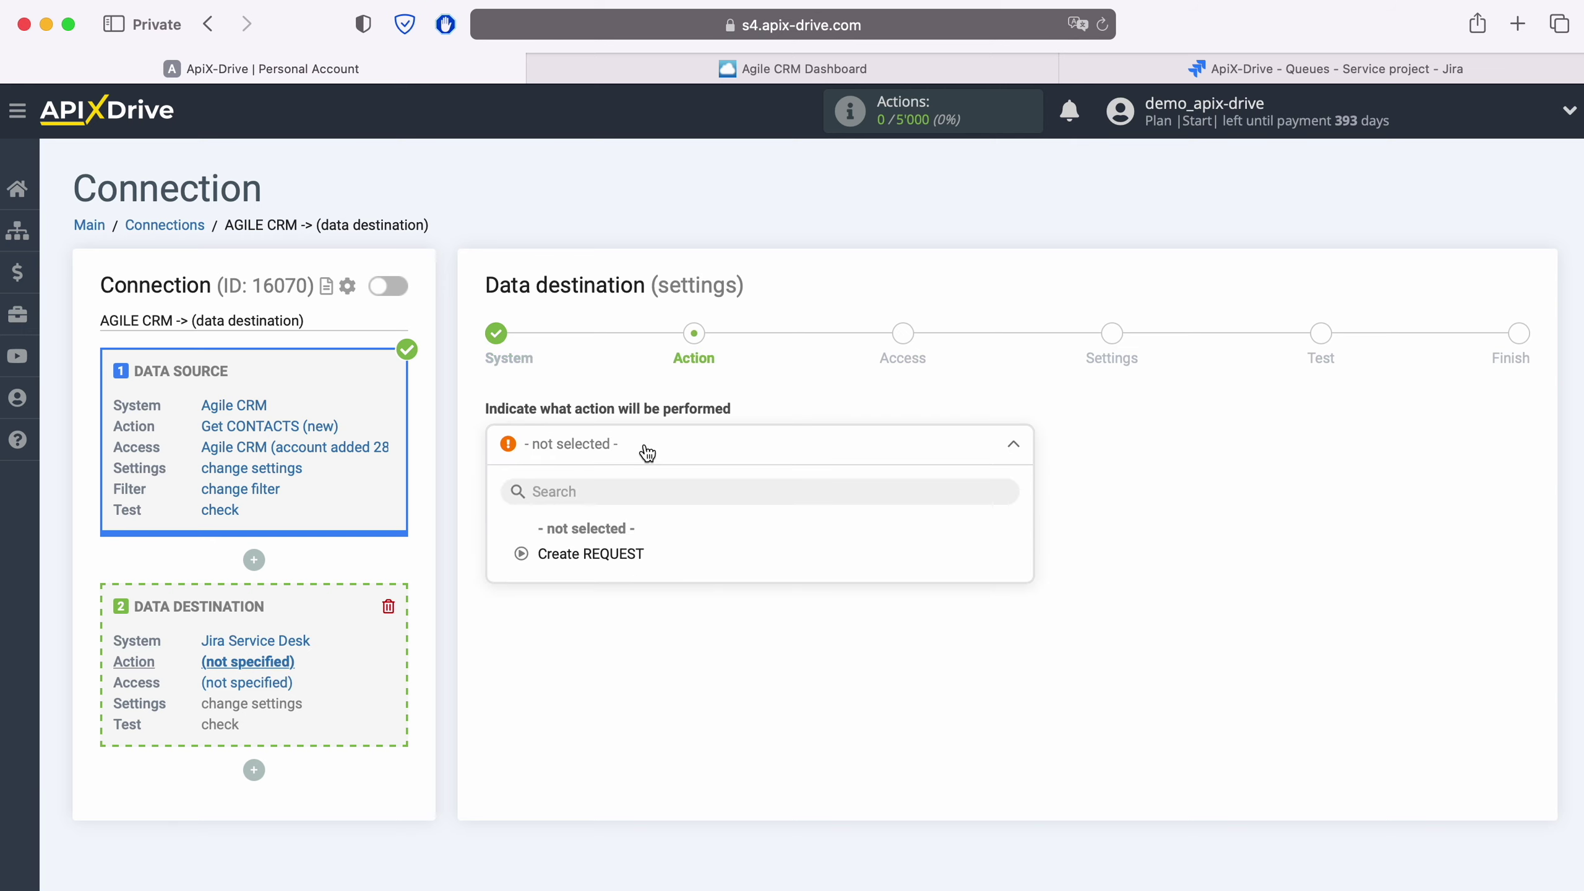
pyautogui.click(621, 554)
pyautogui.click(616, 505)
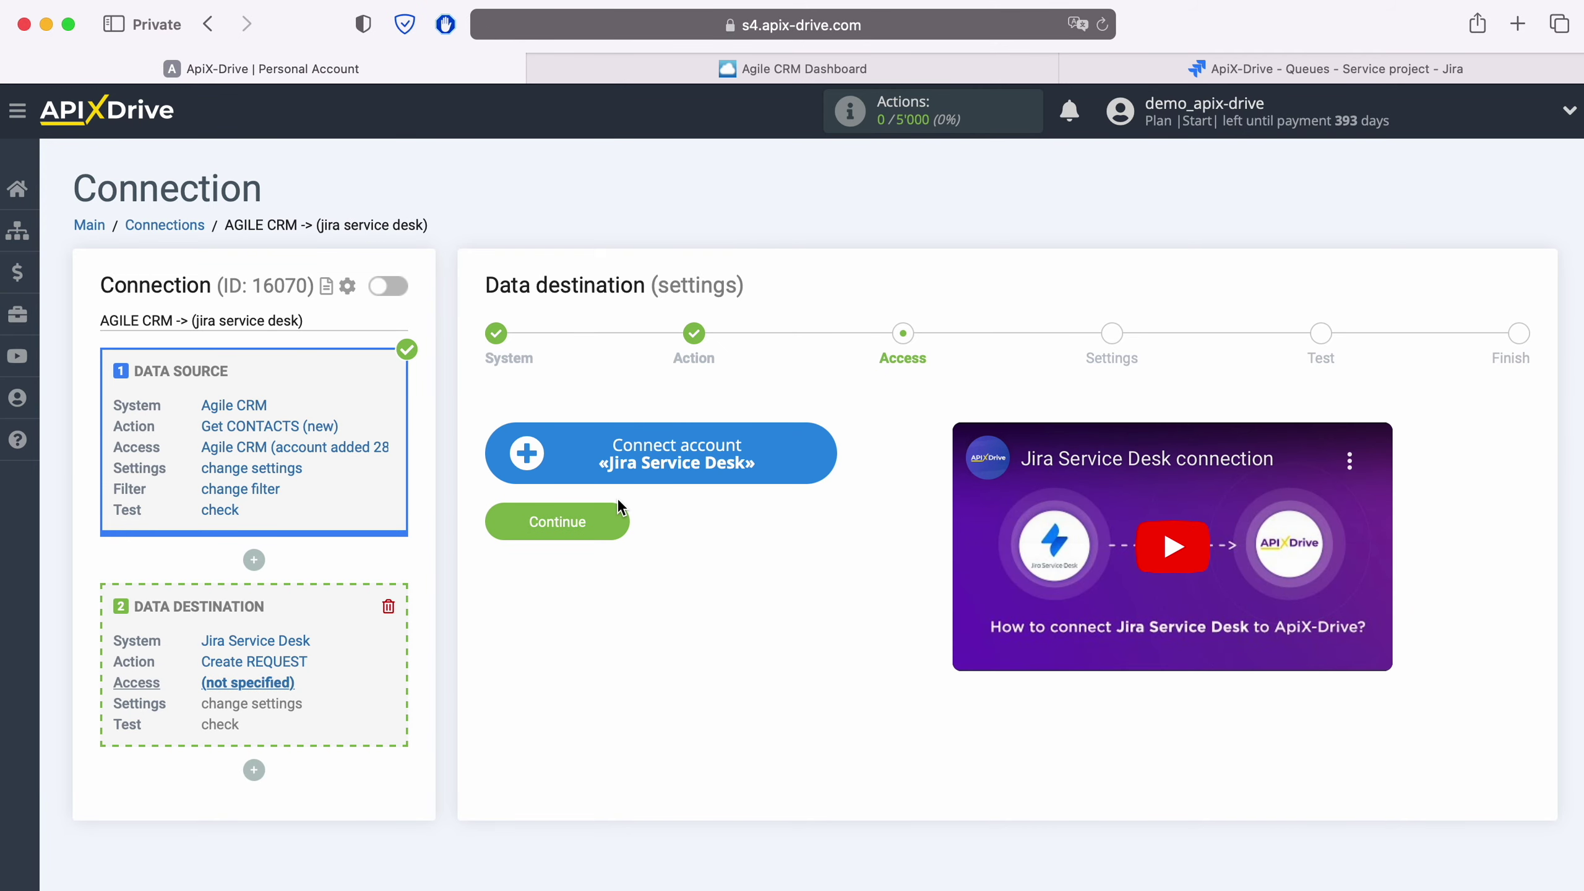
# Step: Log in to Atlassian with the account e-mail and password and accept ApiX-Drive's access request
pyautogui.click(823, 454)
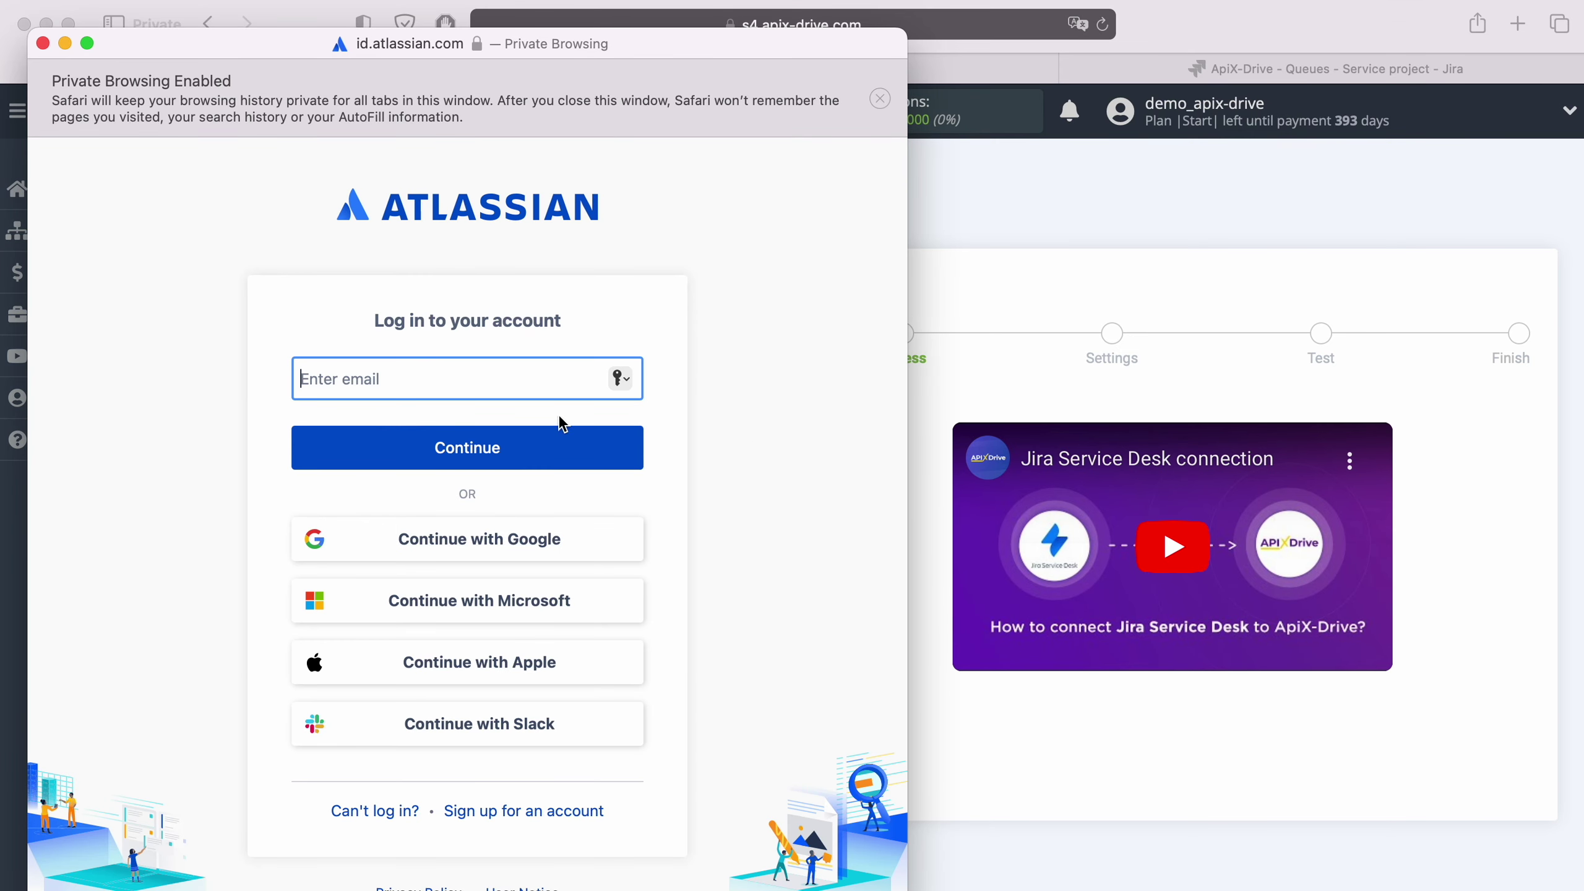
pyautogui.rightClick(431, 389)
pyautogui.click(480, 454)
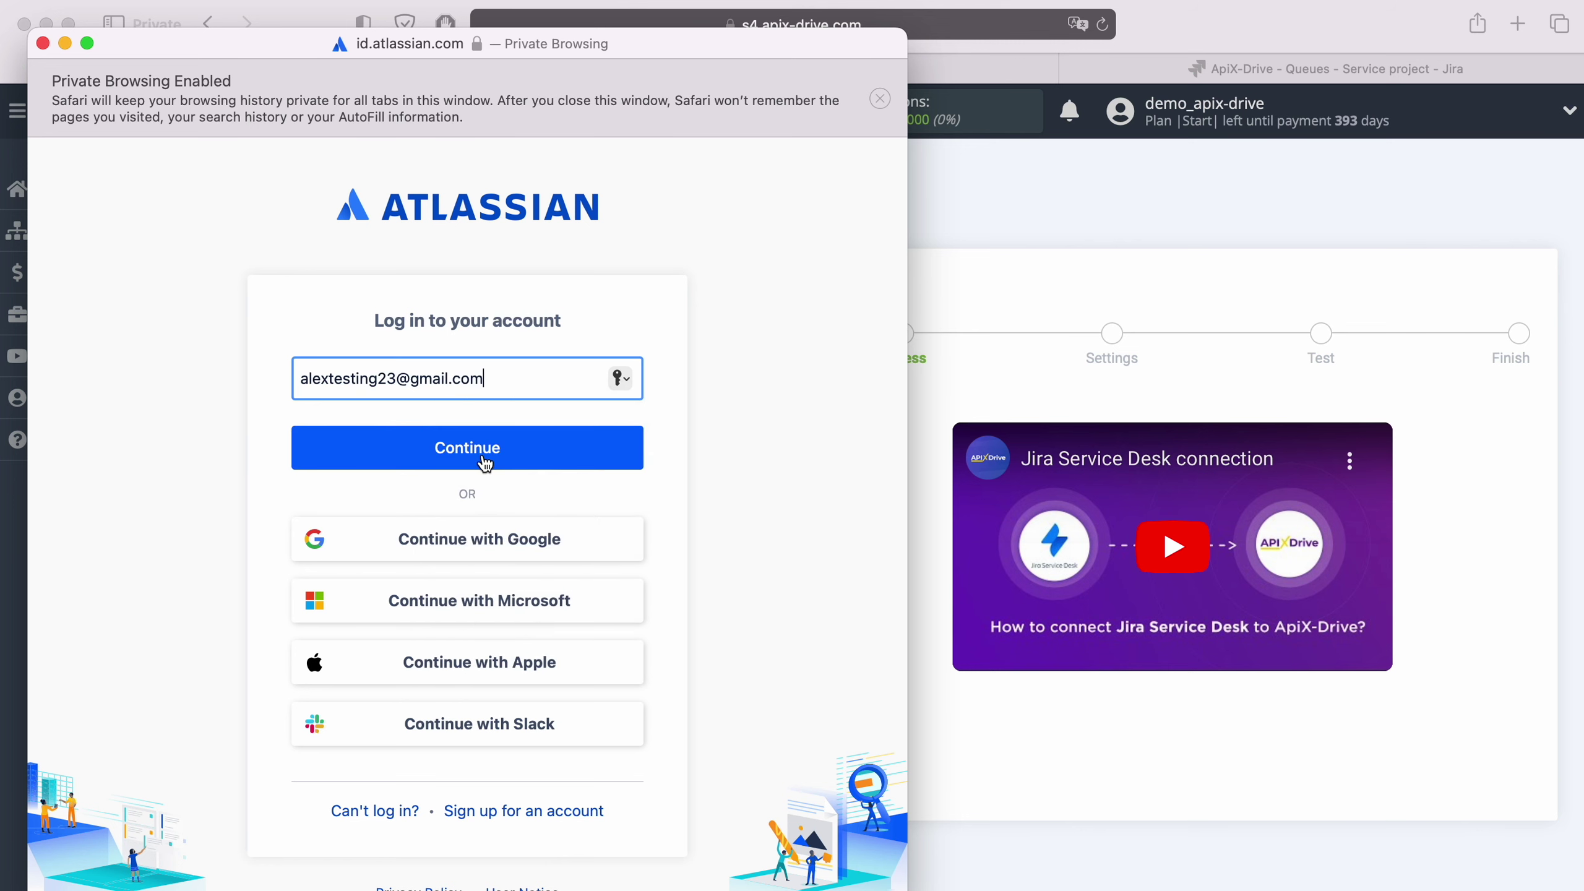
pyautogui.click(508, 465)
pyautogui.write('•••••••')
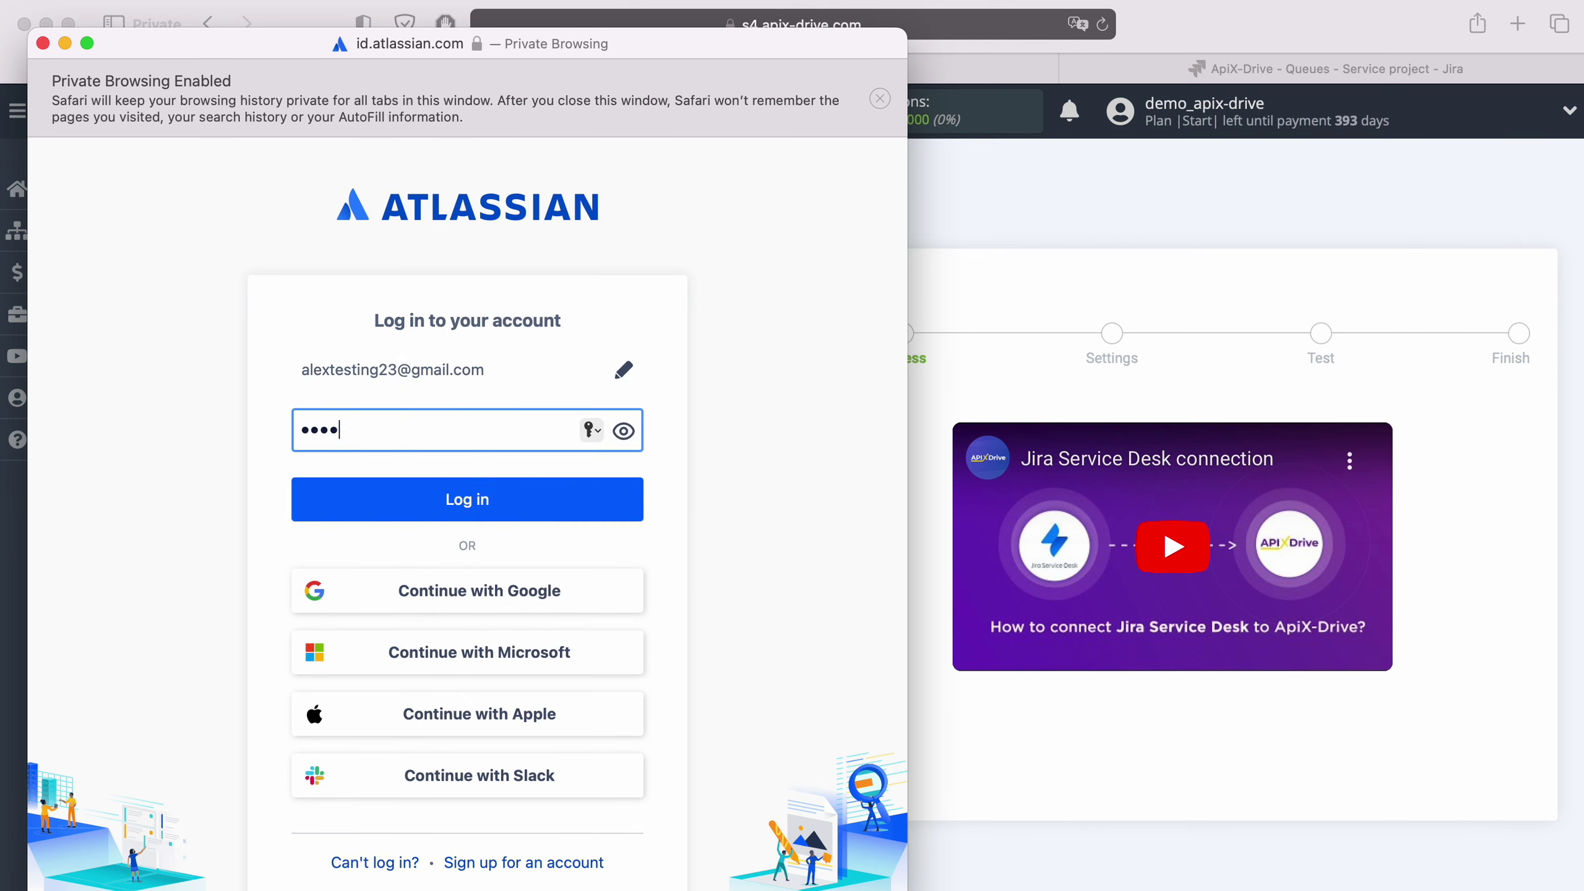
pyautogui.write('•')
pyautogui.click(508, 509)
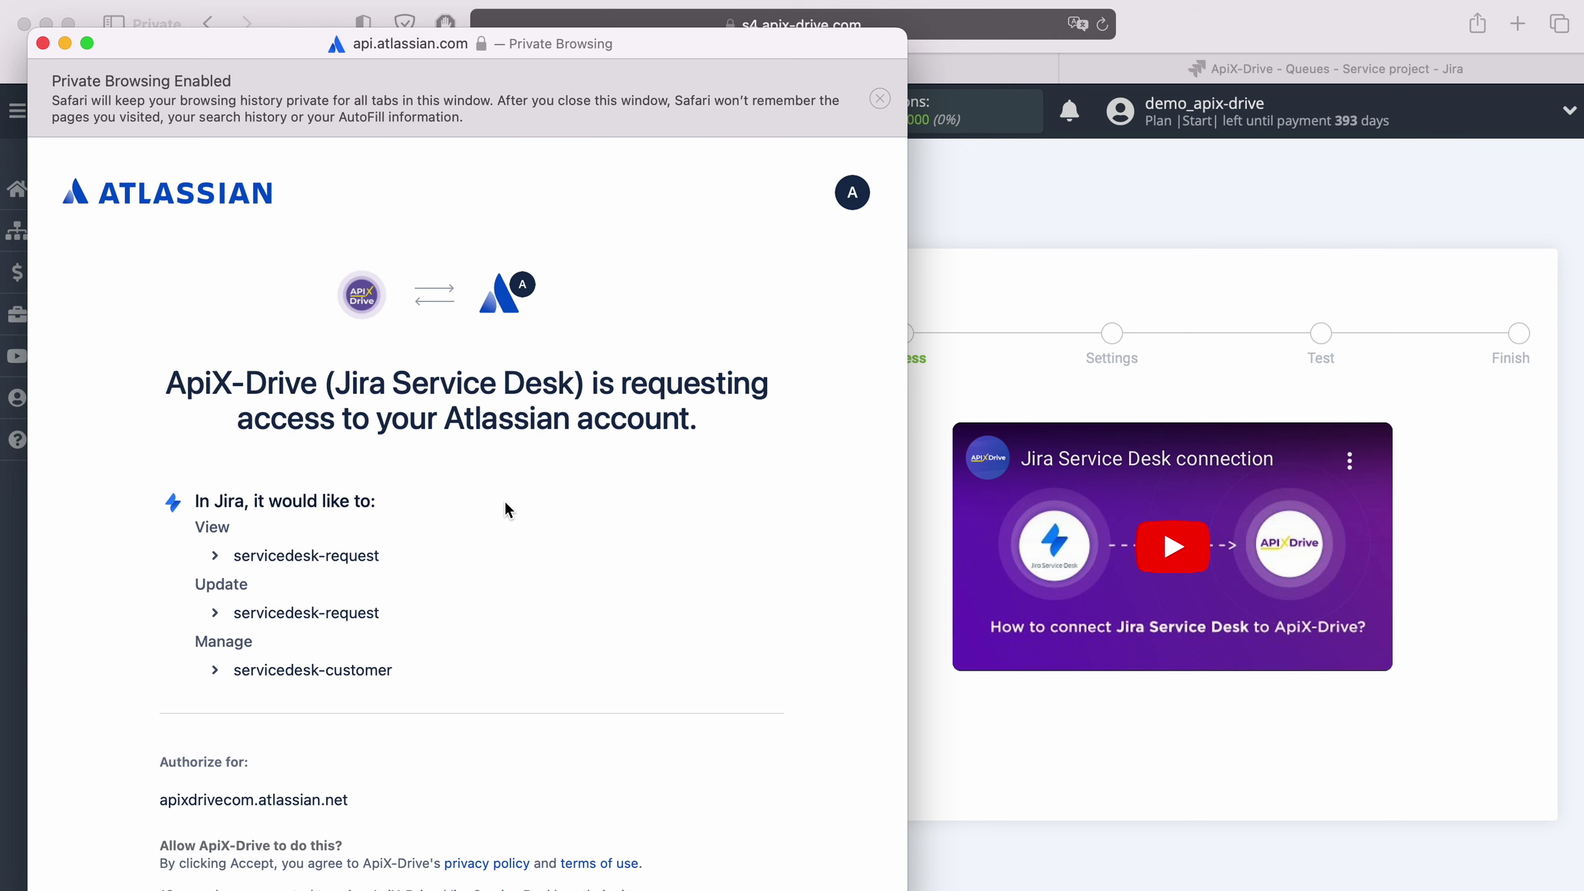
pyautogui.scroll(-5, 508, 511)
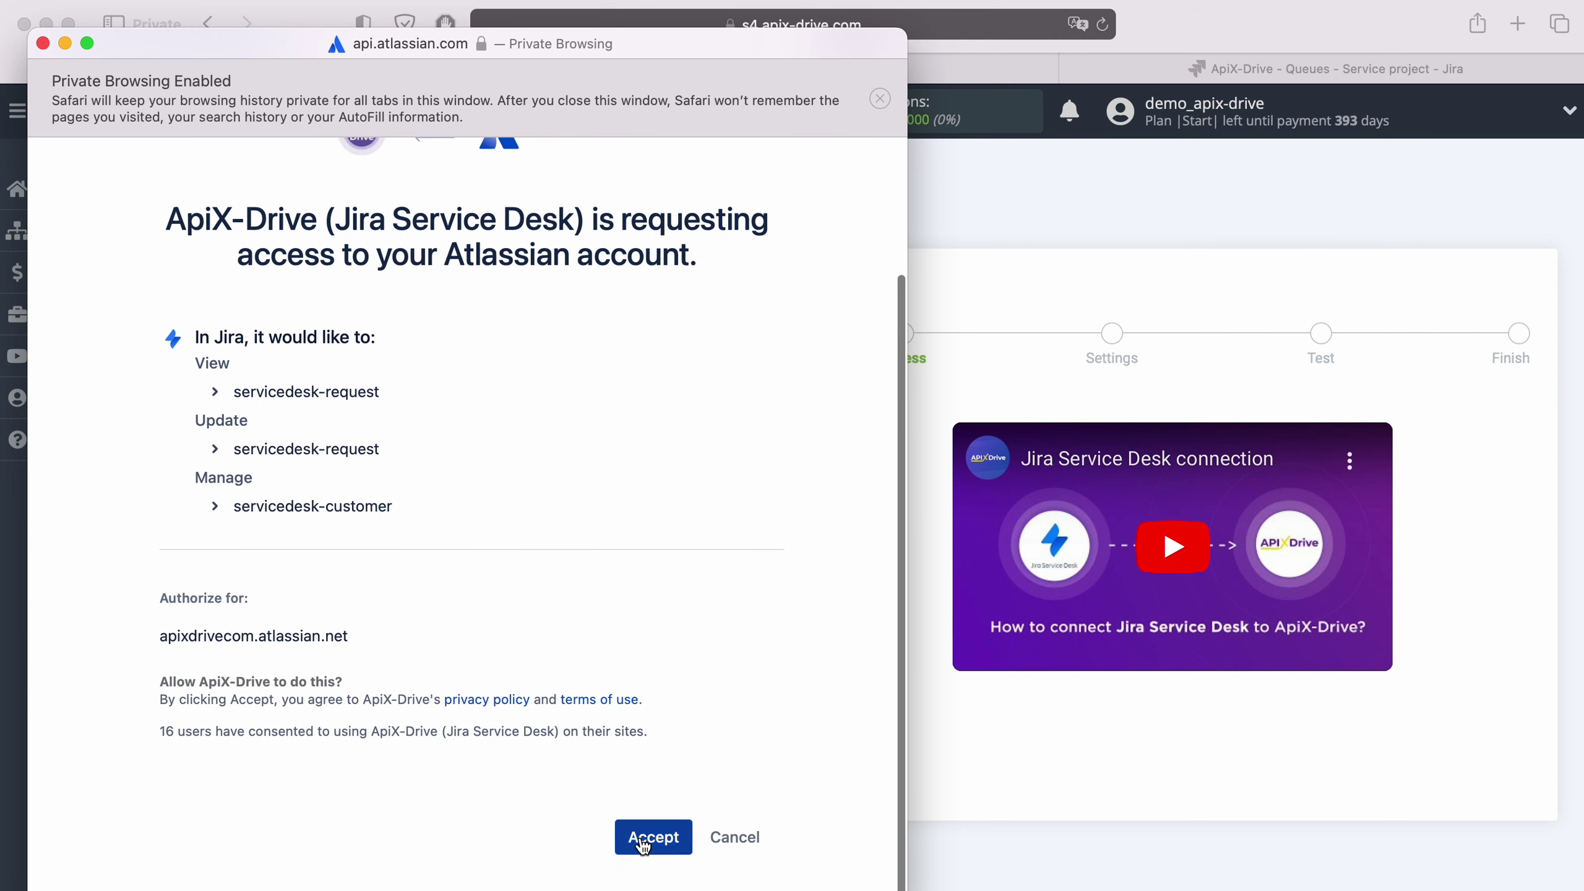
pyautogui.click(643, 842)
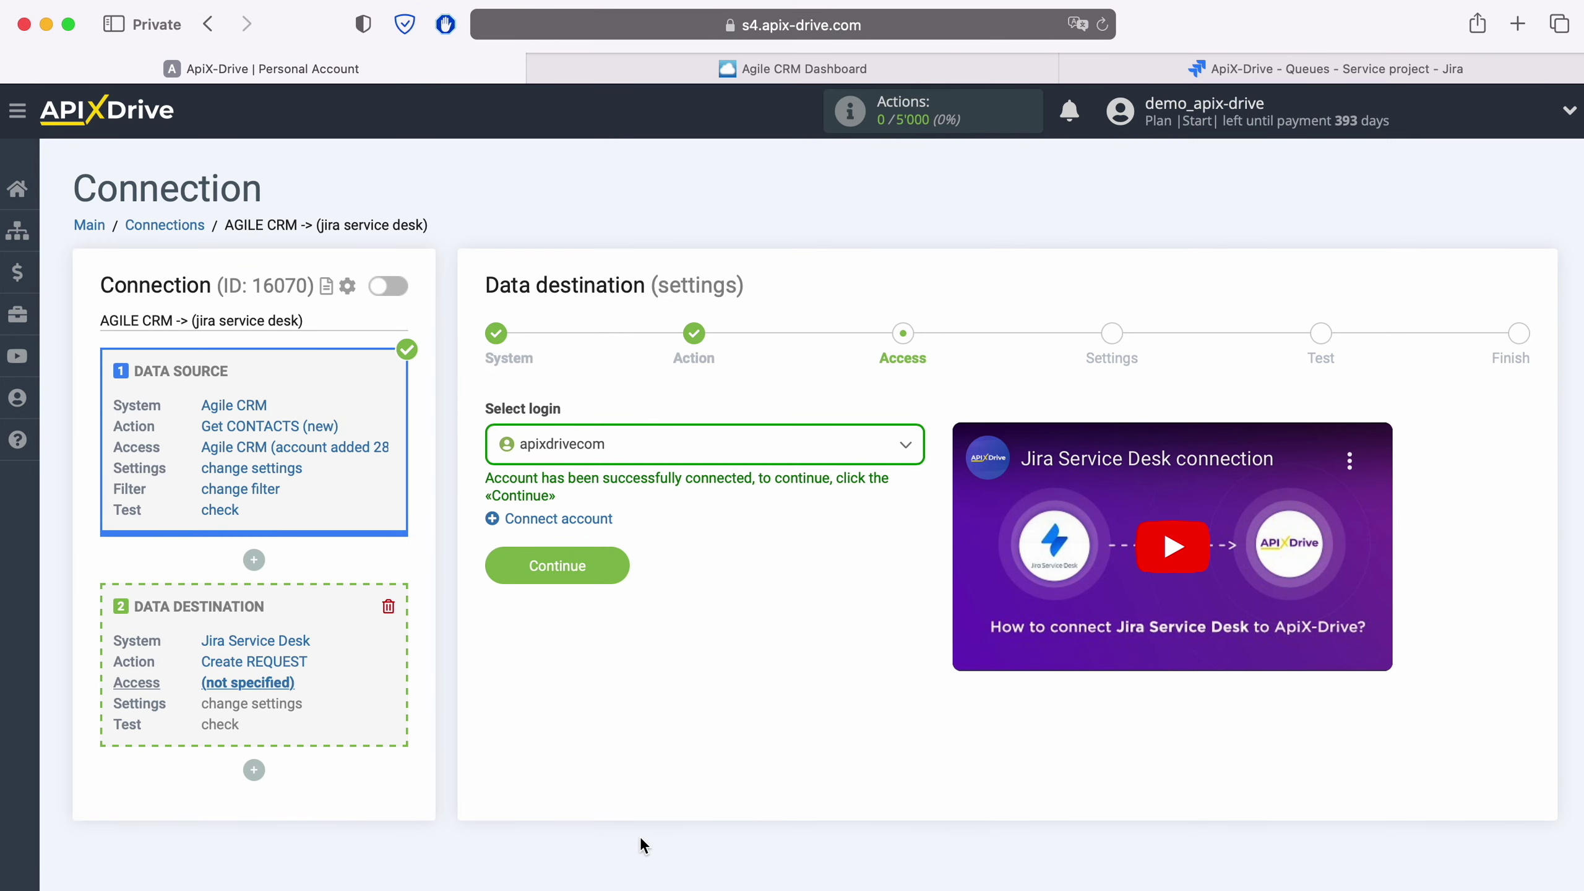
# Step: Keep the newly connected Jira login selected and proceed to Settings
pyautogui.click(904, 444)
pyautogui.click(618, 574)
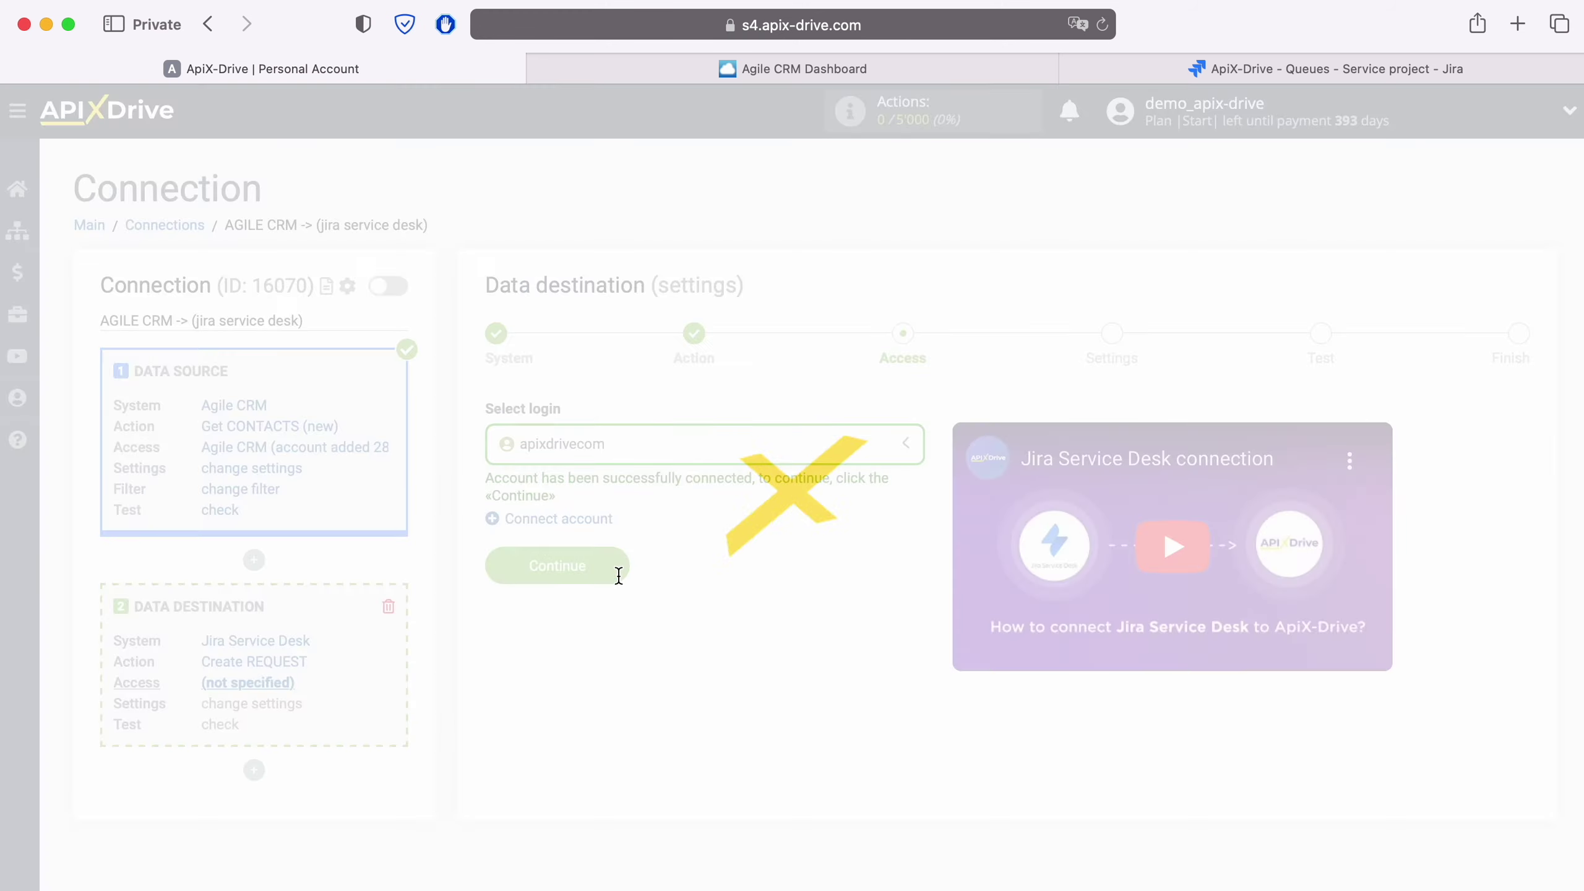
pyautogui.click(617, 565)
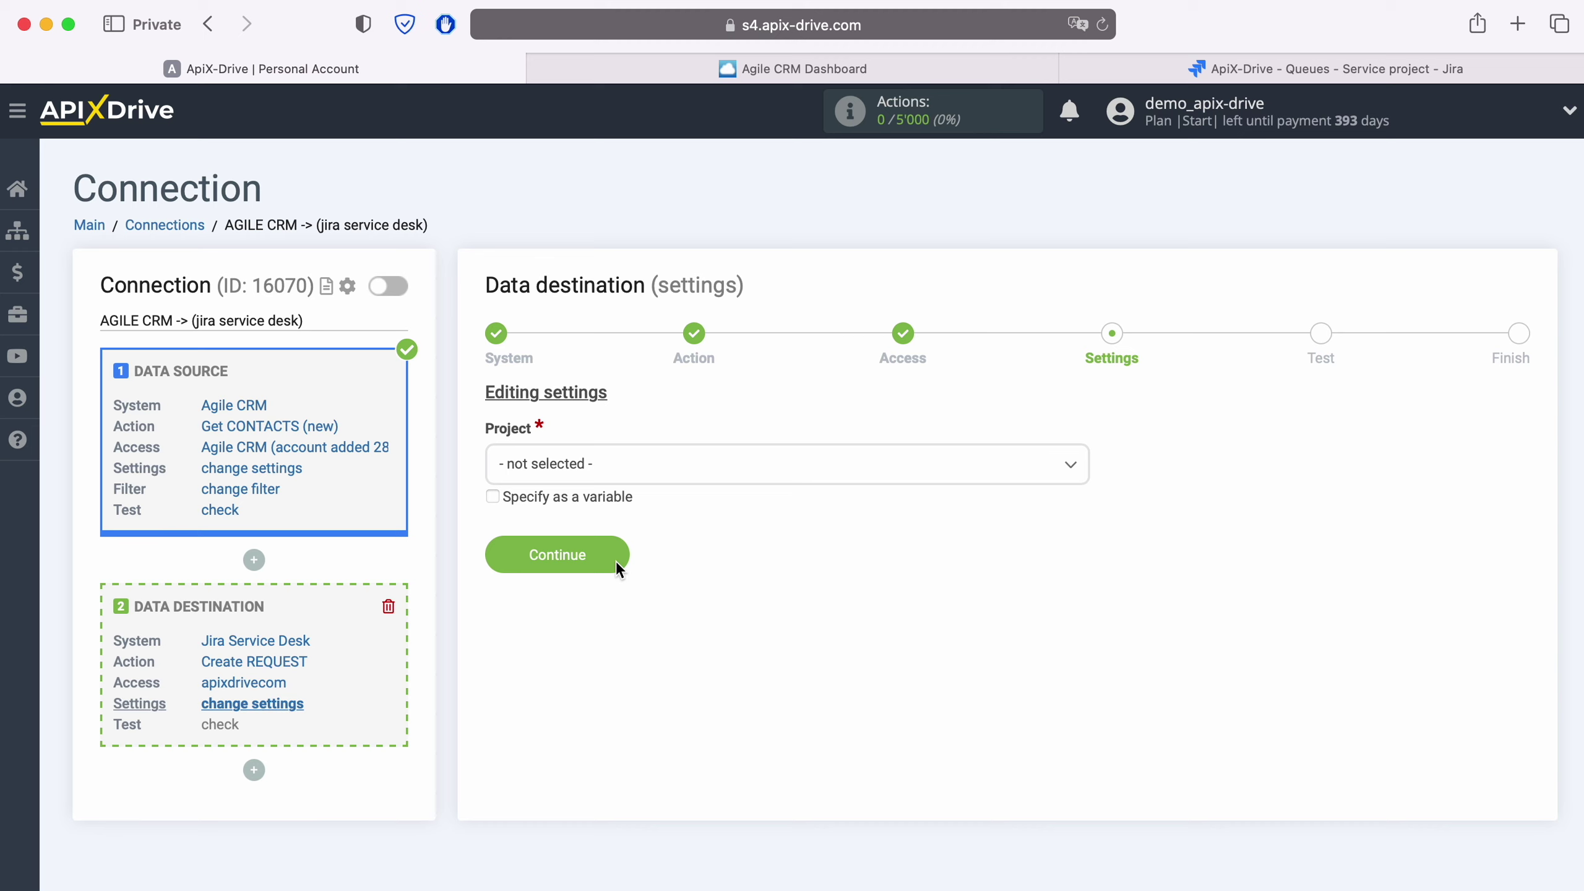
# Step: Choose project ApiX-Drive and request type Ask a question
pyautogui.click(621, 466)
pyautogui.click(571, 581)
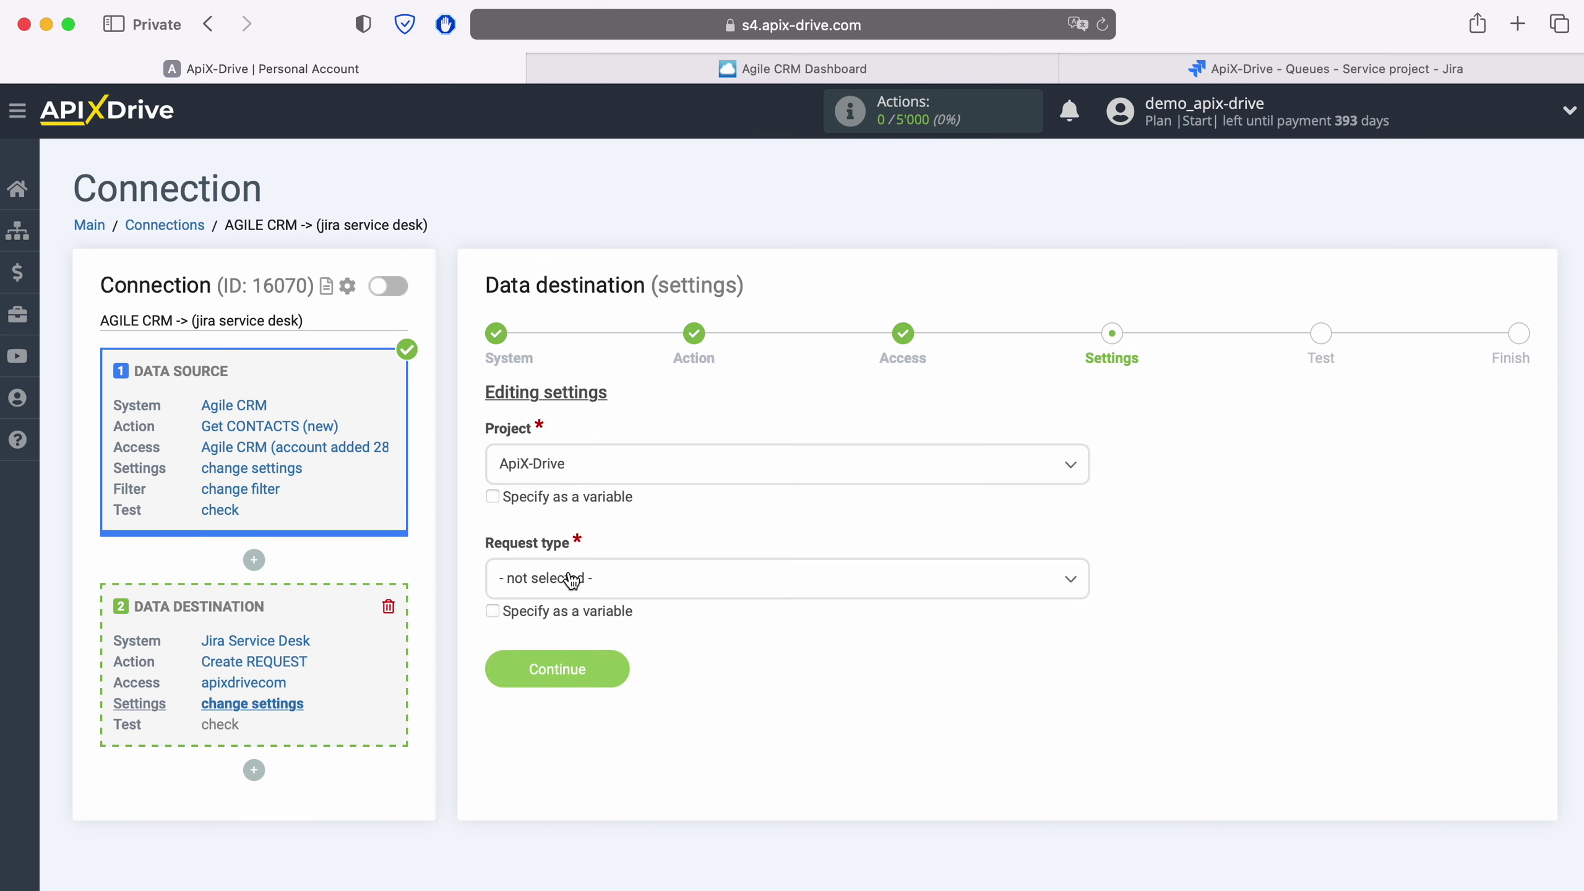
pyautogui.click(570, 579)
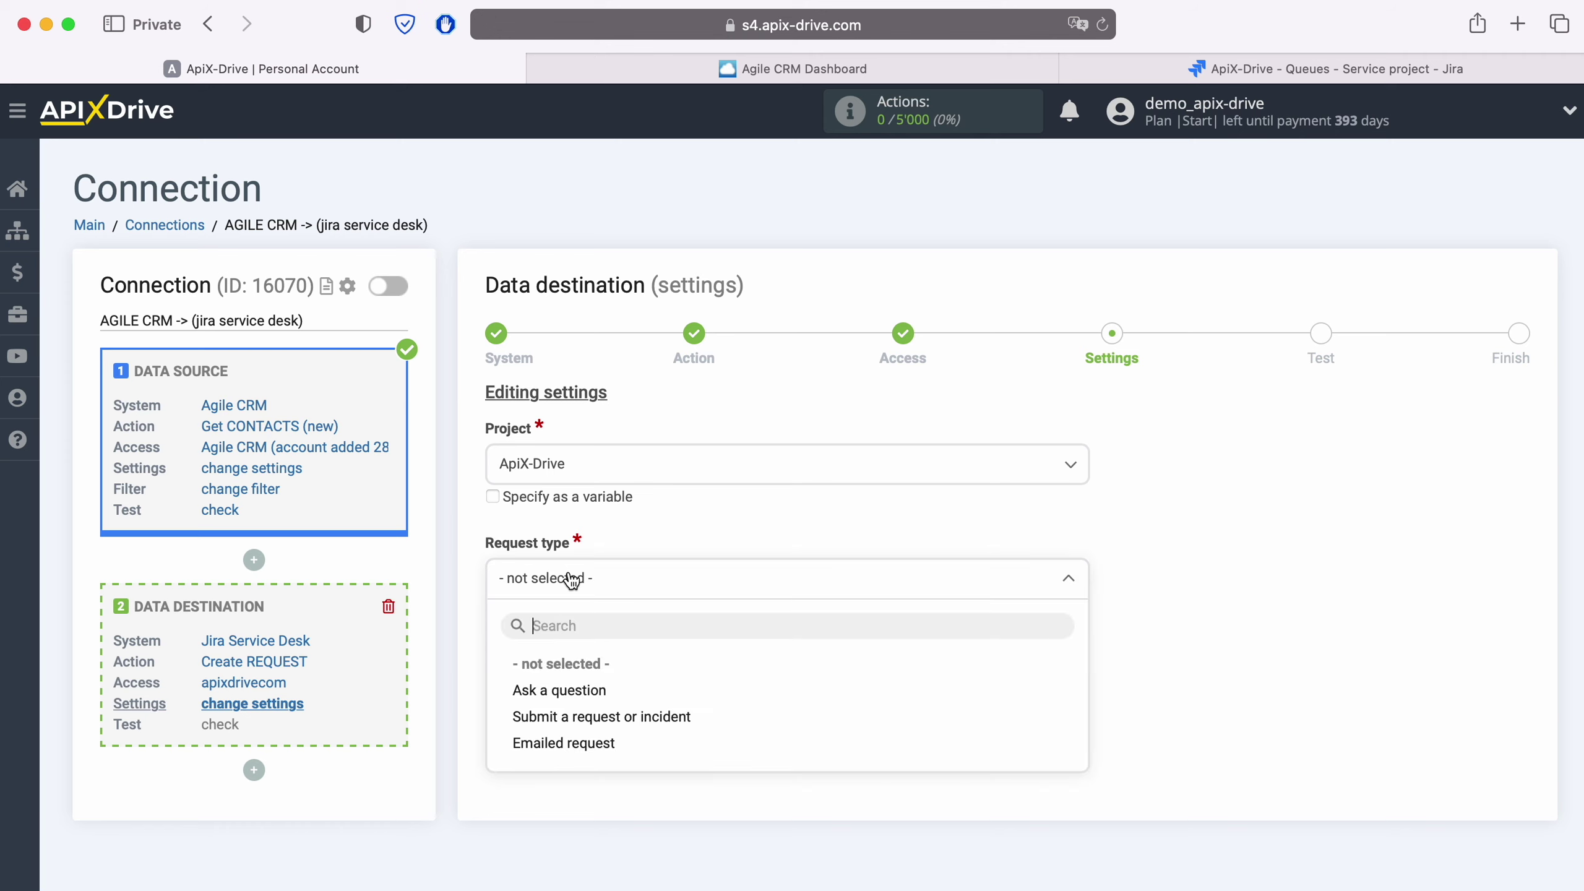
pyautogui.click(567, 691)
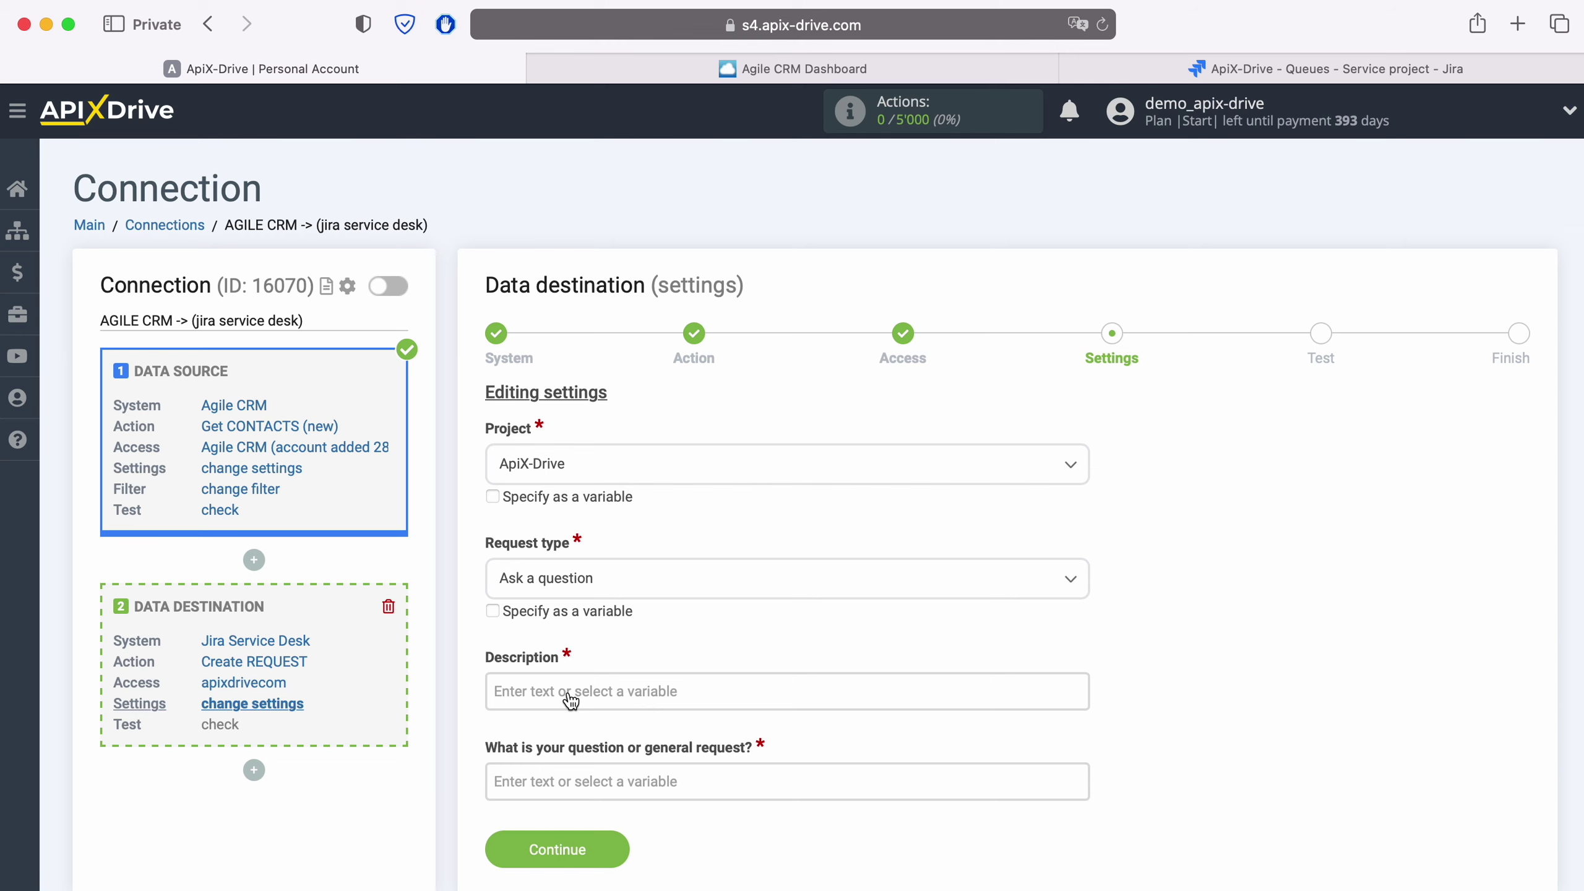
# Step: Insert the contact's Creation date into Description with a 'Date' label
pyautogui.click(570, 698)
pyautogui.scroll(-5, 686, 623)
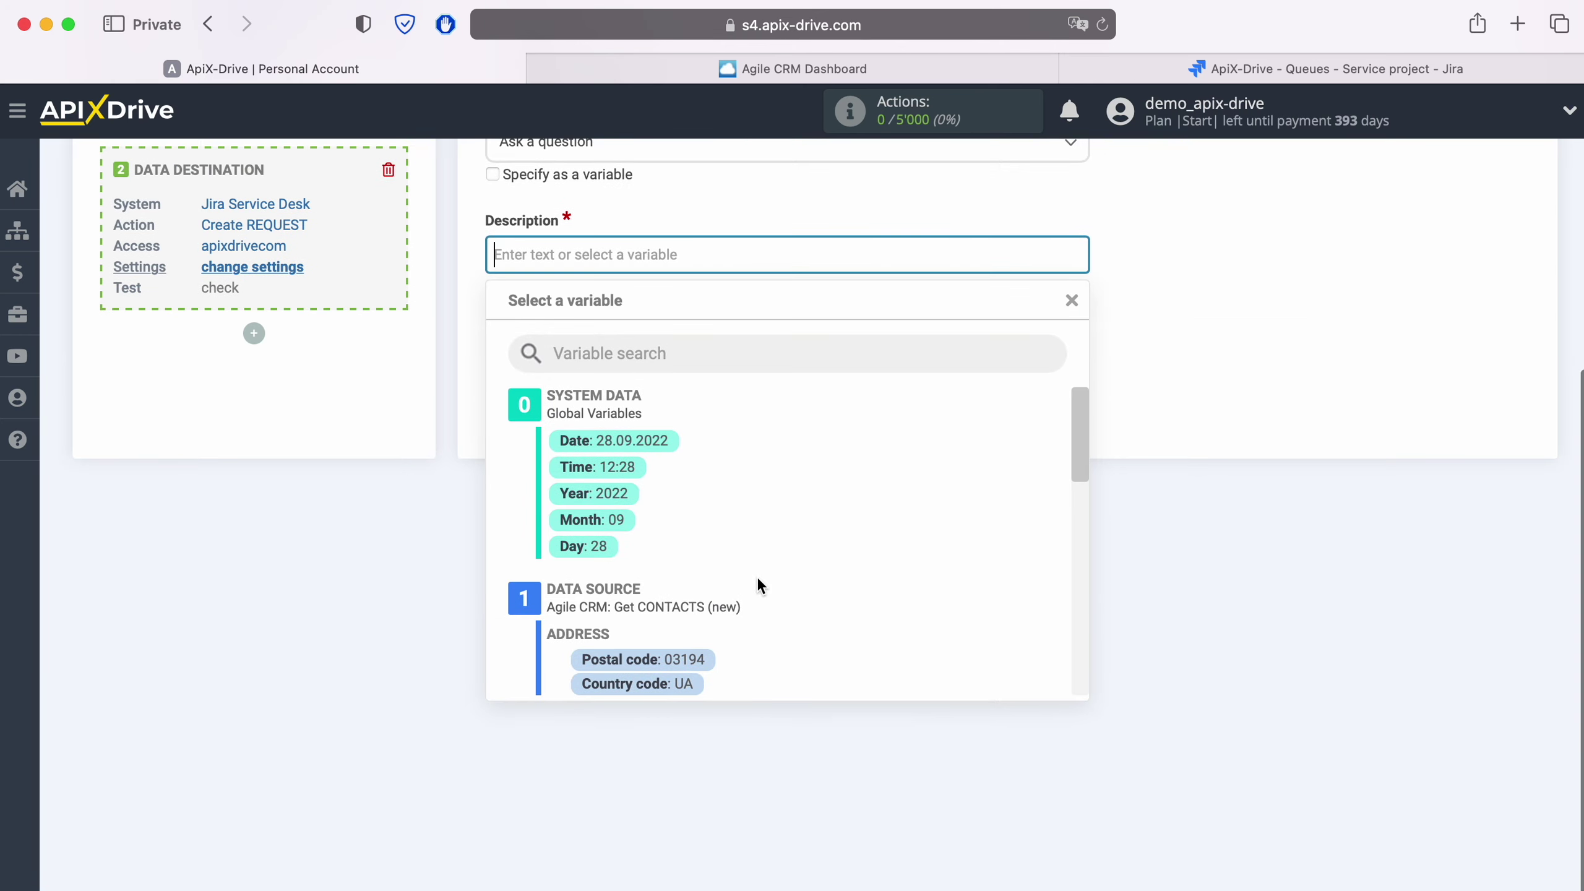
pyautogui.scroll(-5, 810, 552)
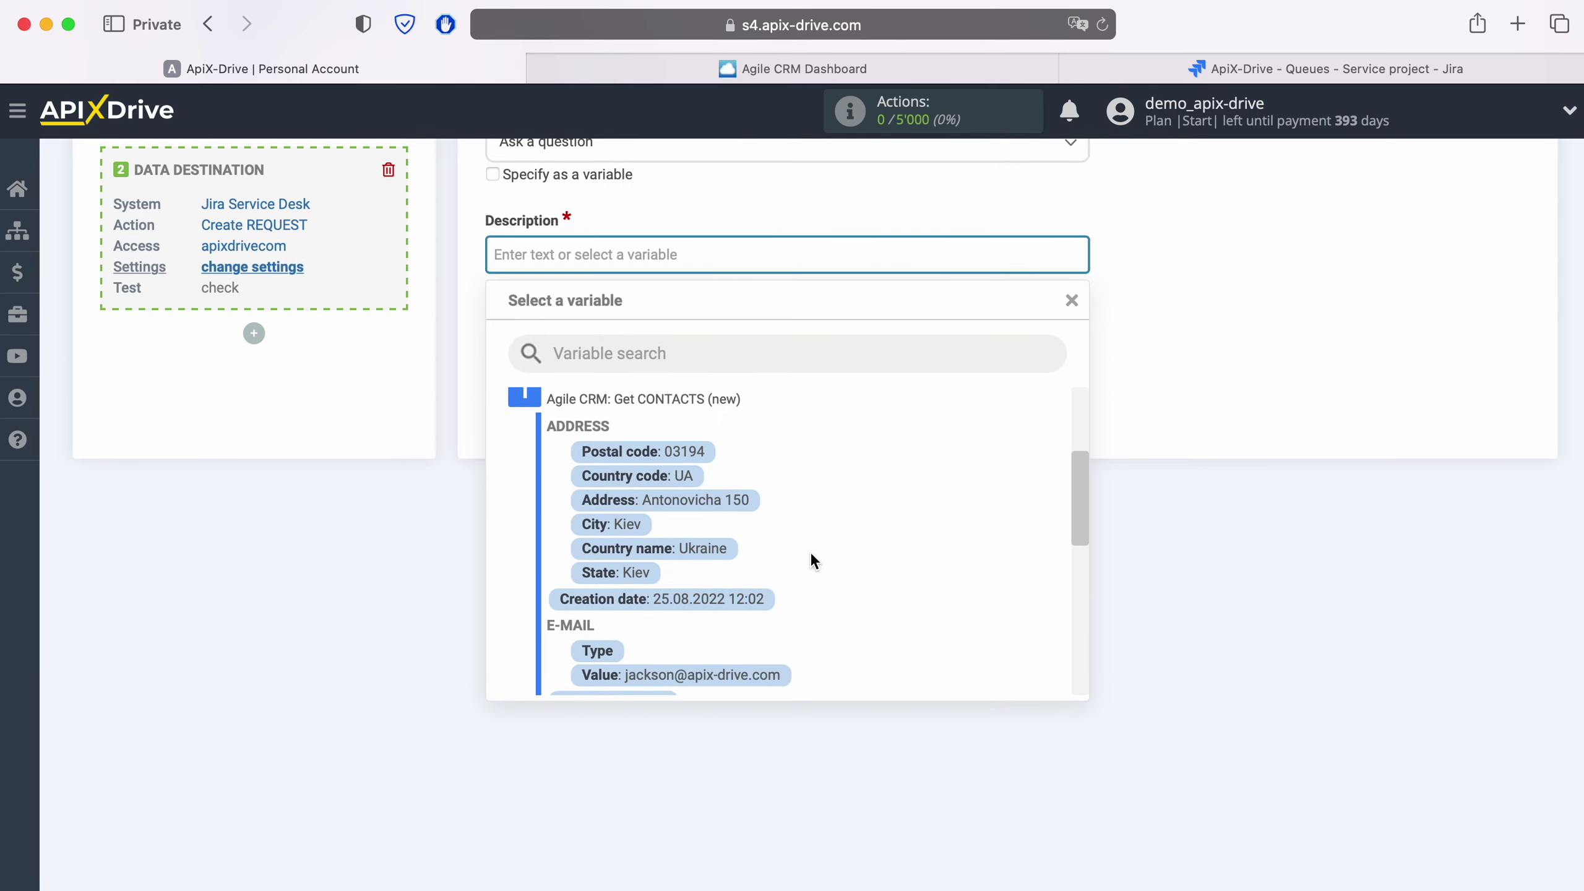
pyautogui.scroll(-2, 809, 551)
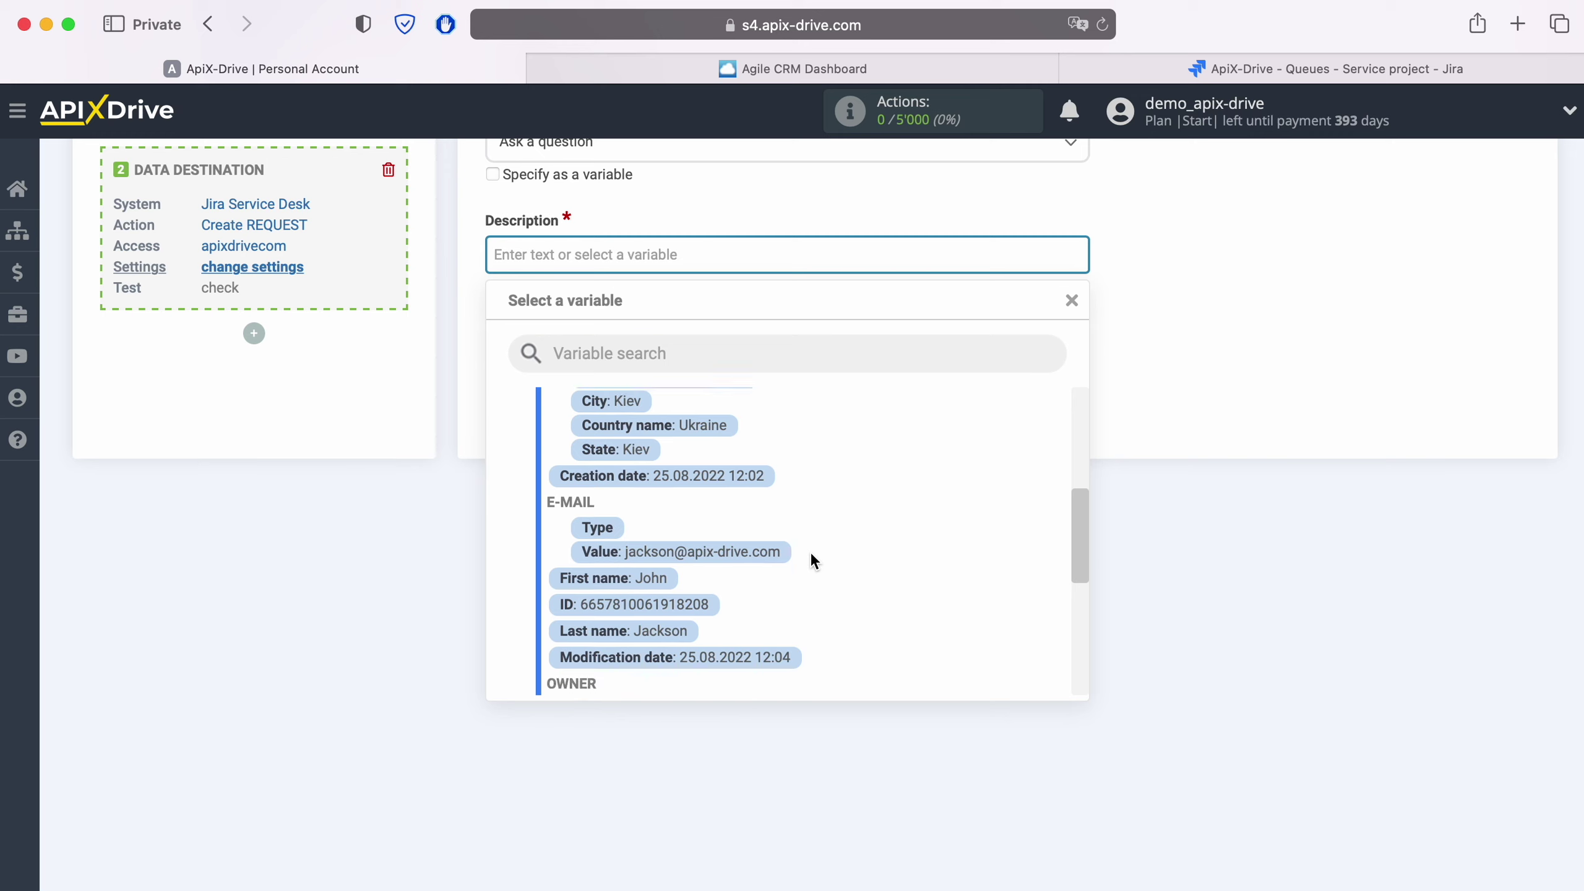
pyautogui.click(735, 457)
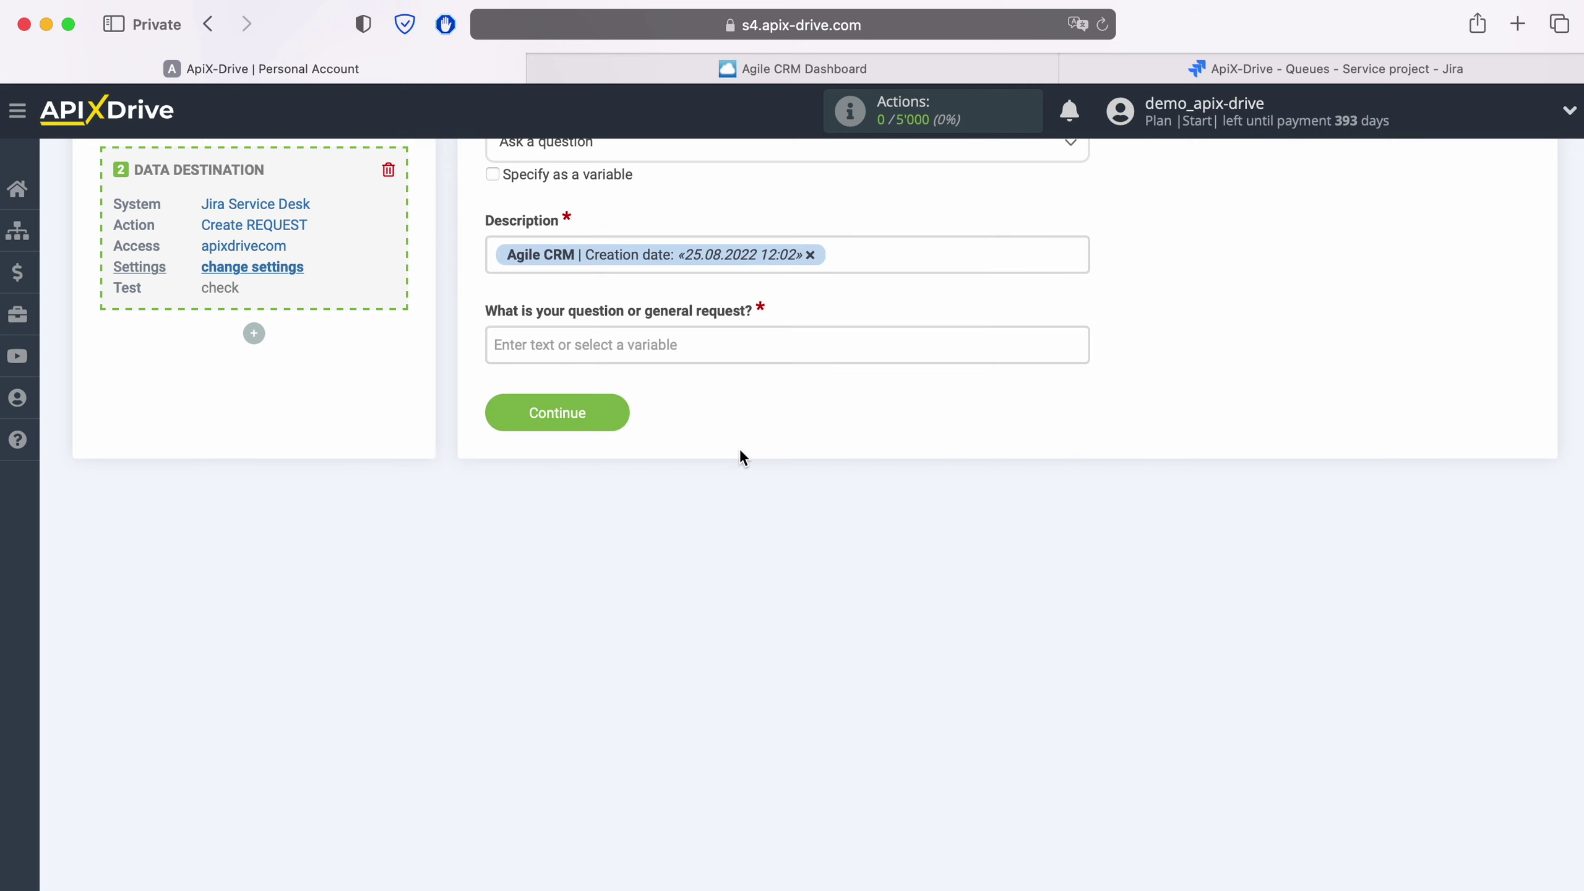
pyautogui.click(489, 254)
pyautogui.write('Date')
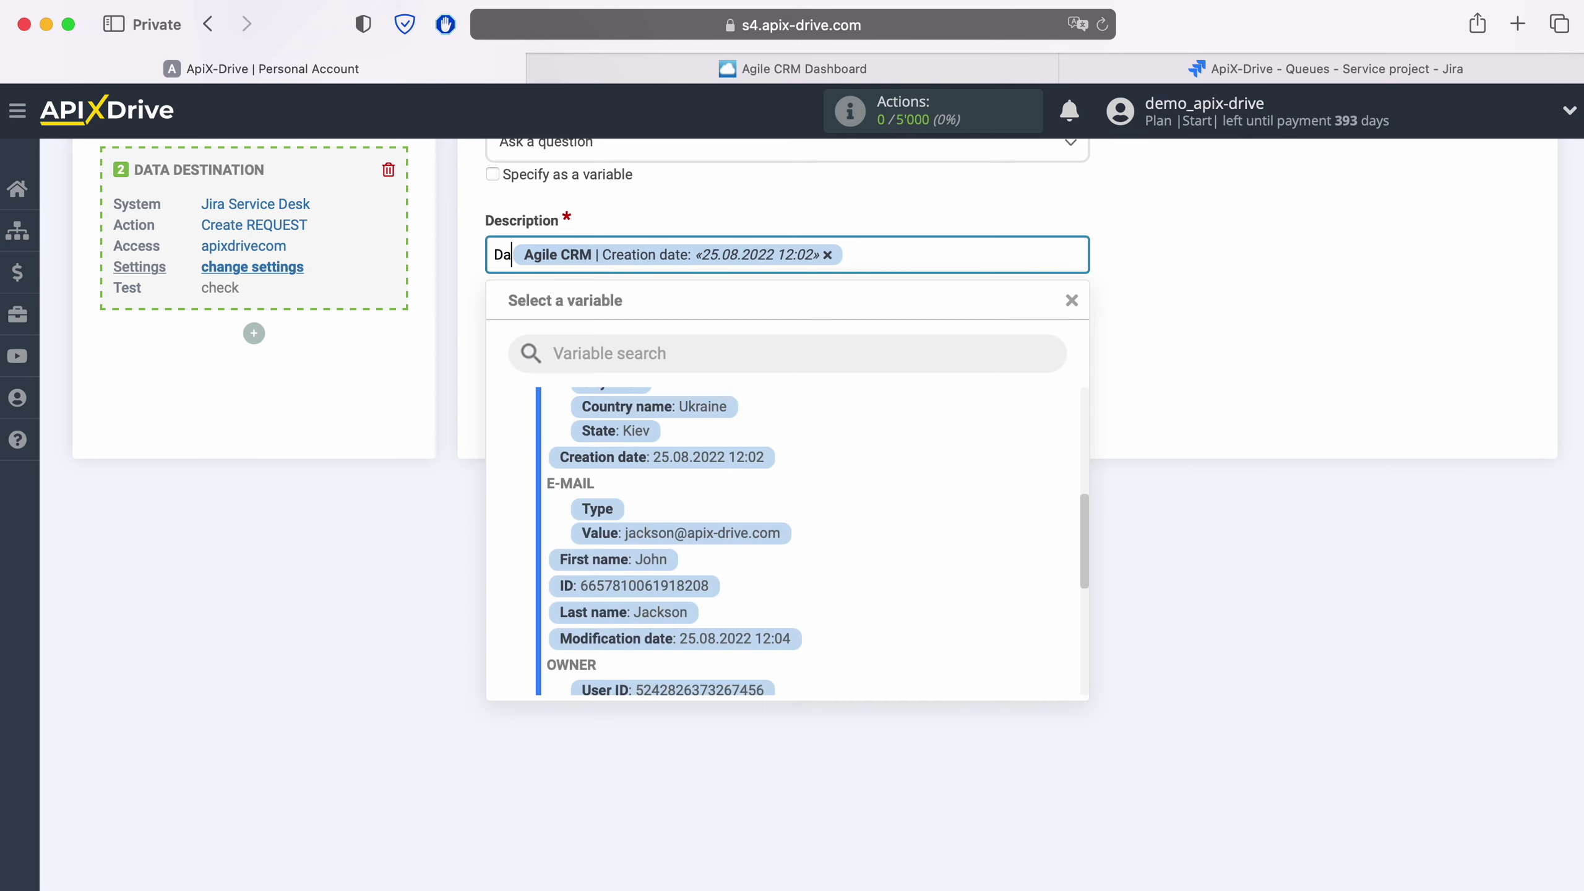
pyautogui.click(901, 254)
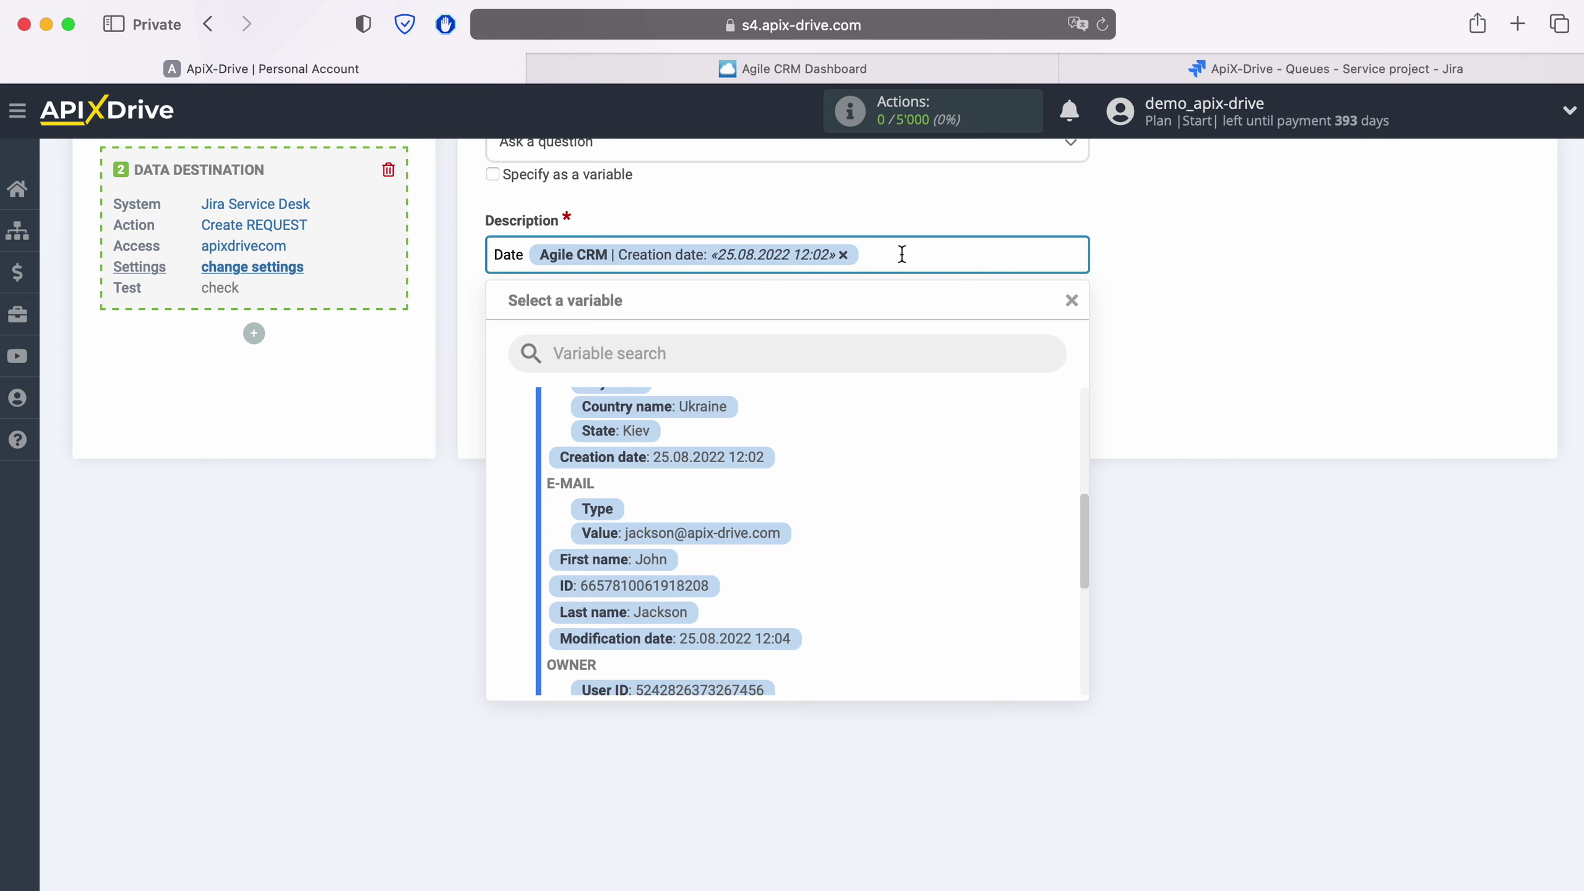
# Step: Add a 'Name' line mapped to the contact's First name and Last name
pyautogui.press('Return')
pyautogui.write('Name')
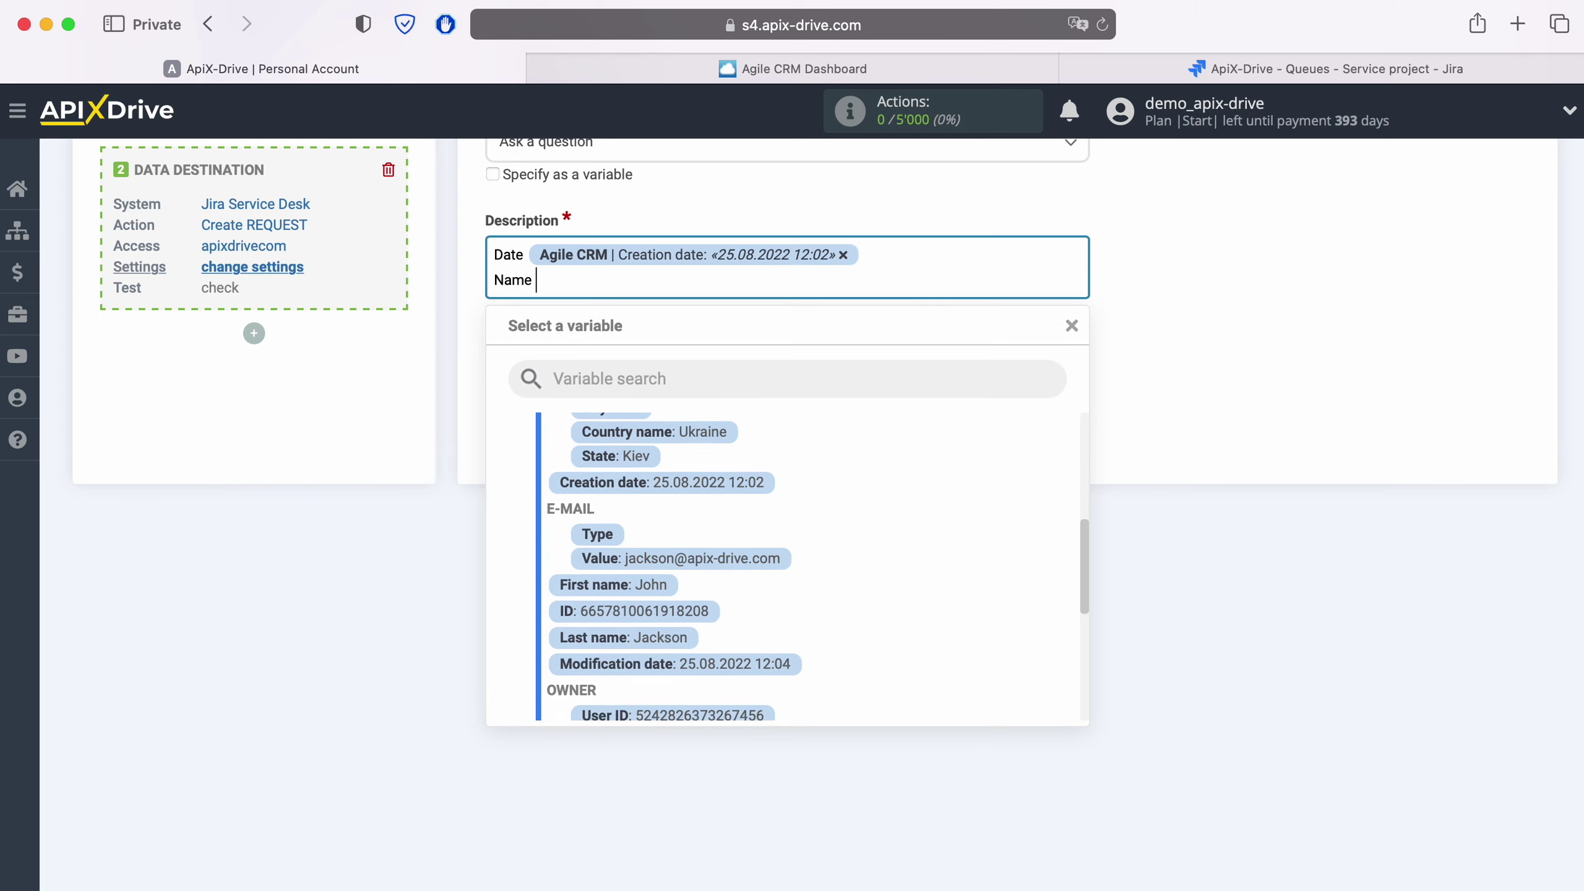
pyautogui.click(668, 591)
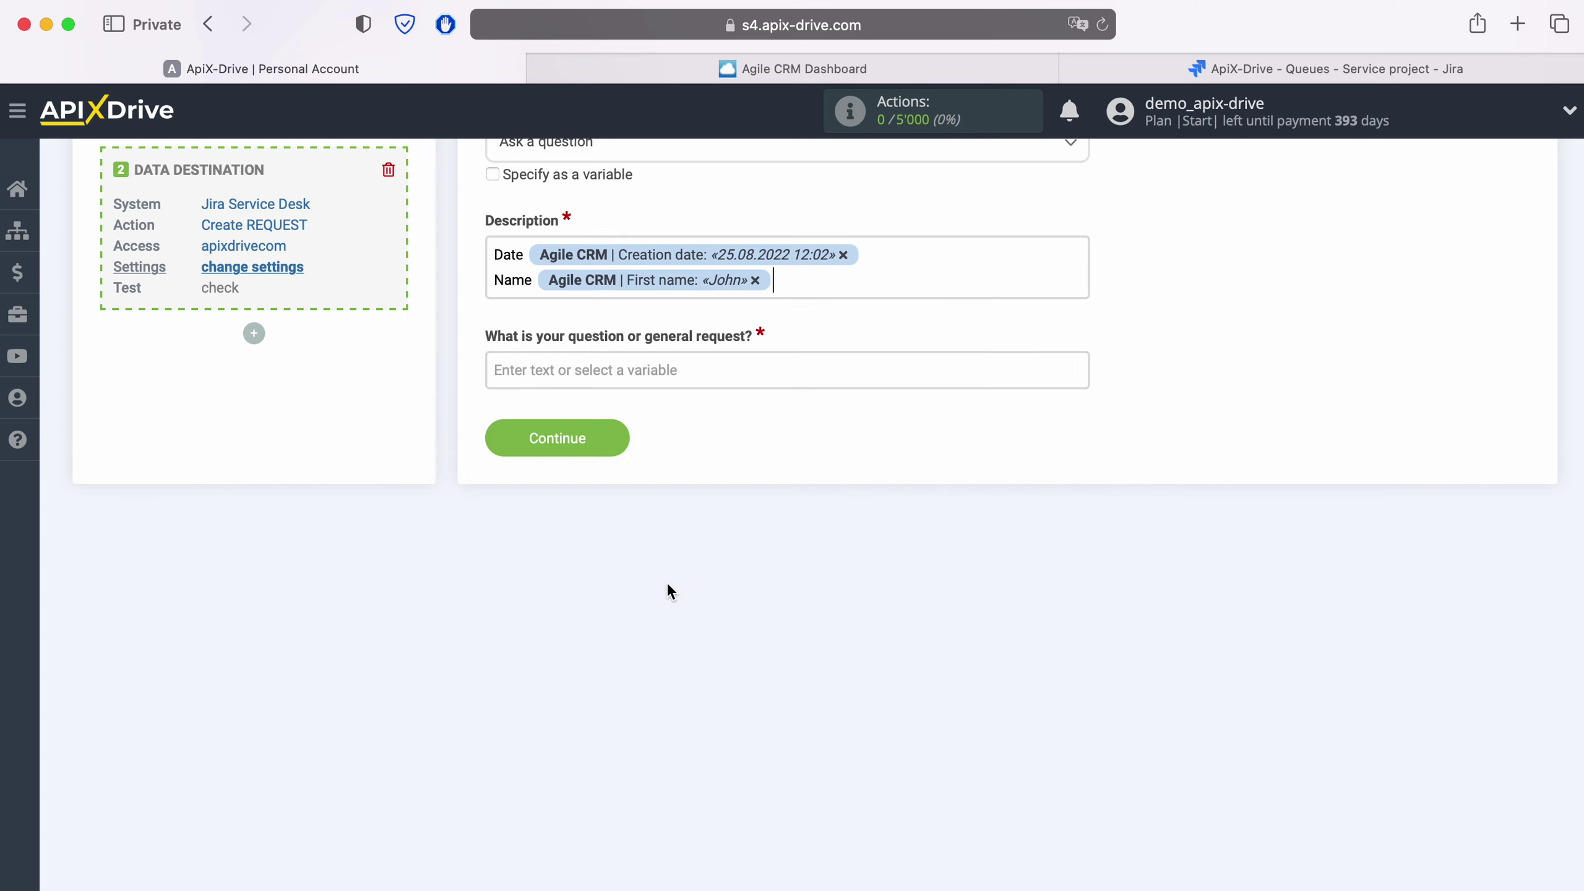
pyautogui.click(806, 275)
pyautogui.click(675, 635)
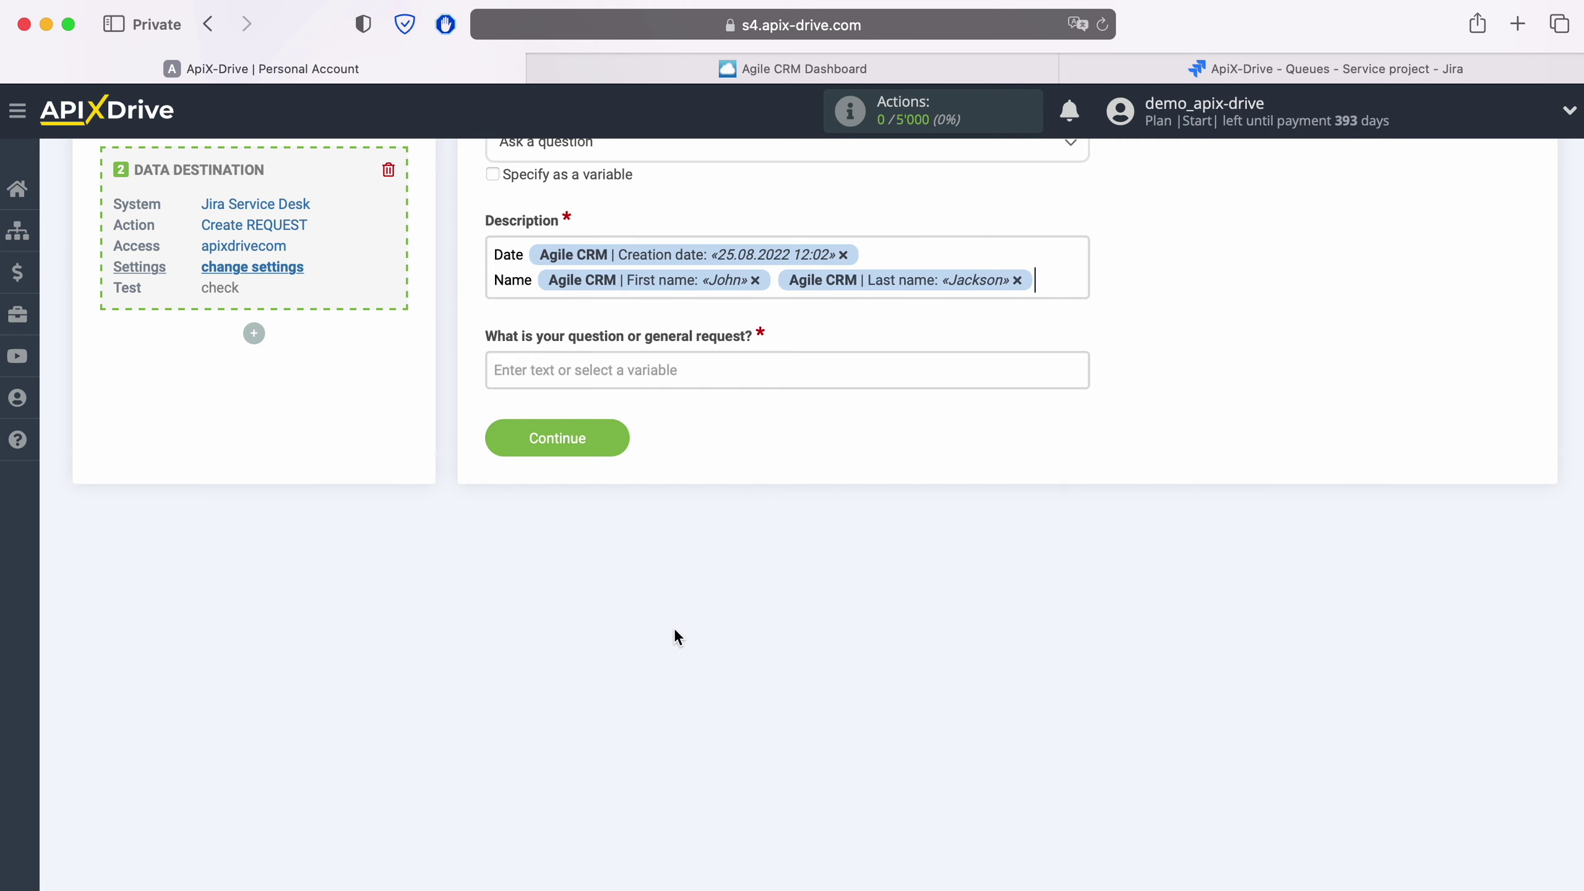
# Step: Add an 'Email' line mapped to the contact's email value
pyautogui.press('Return')
pyautogui.write('Email')
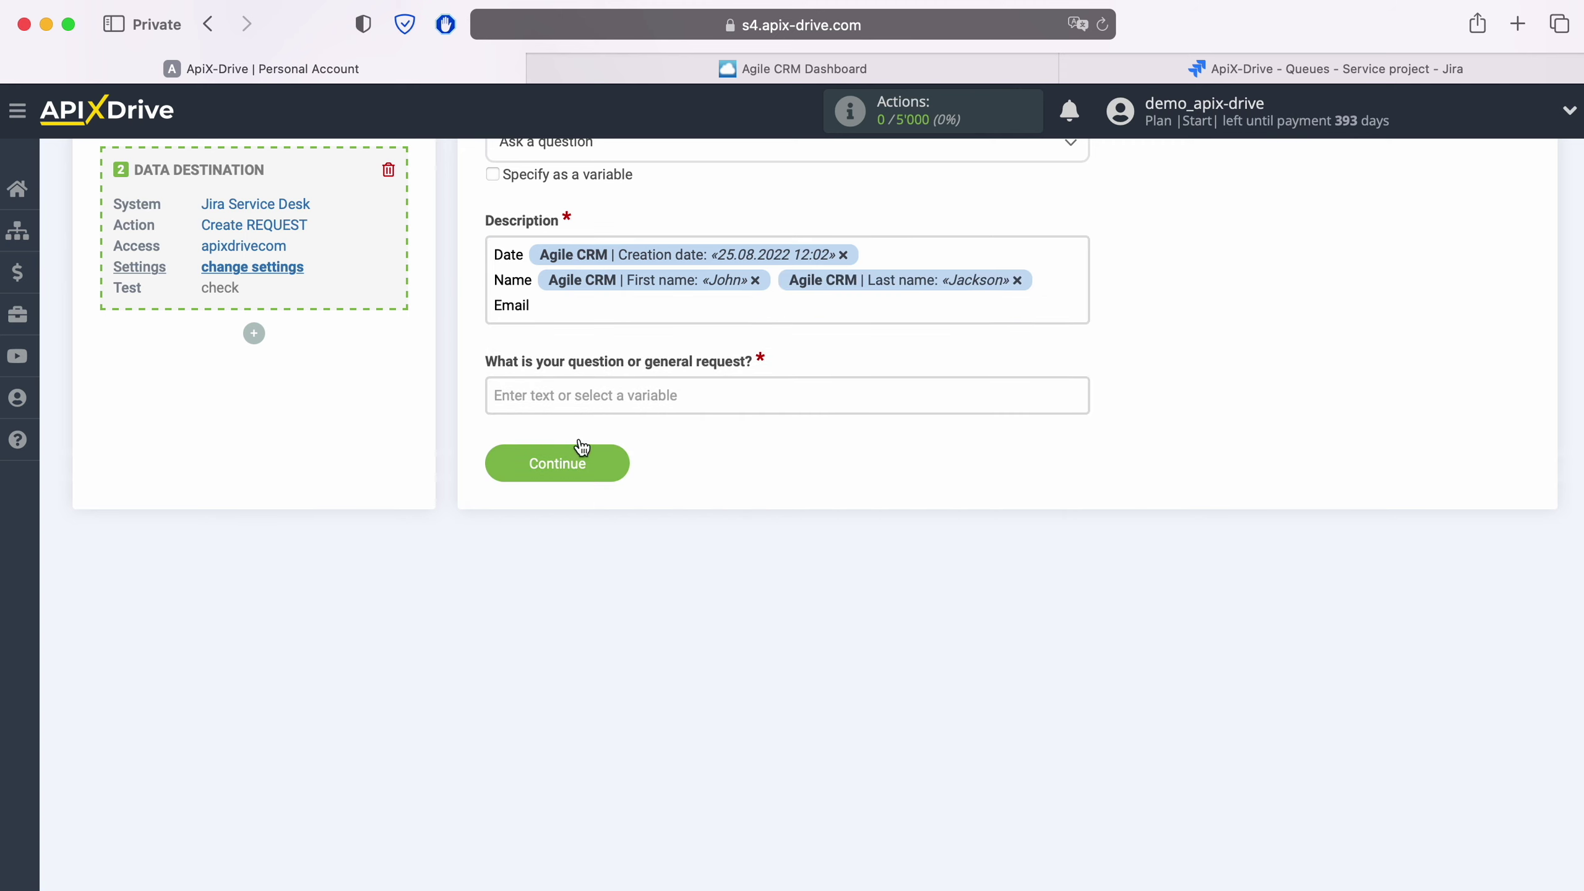
pyautogui.click(586, 299)
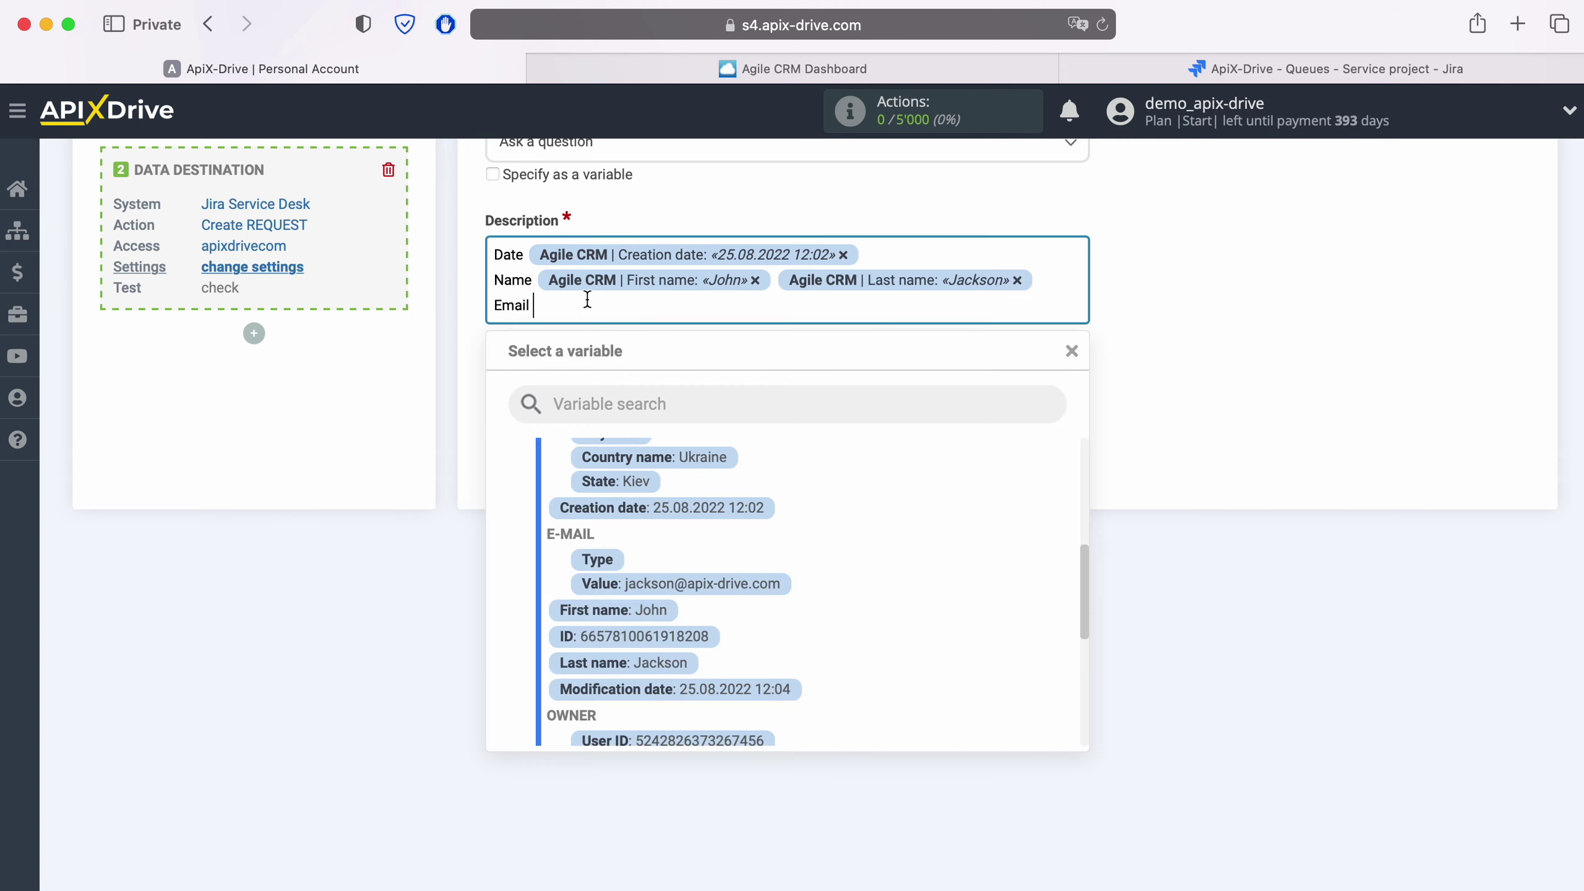
pyautogui.click(761, 586)
# Step: Add a 'Phone' line mapped to the contact's phone value
pyautogui.press('Return')
pyautogui.write('Phone')
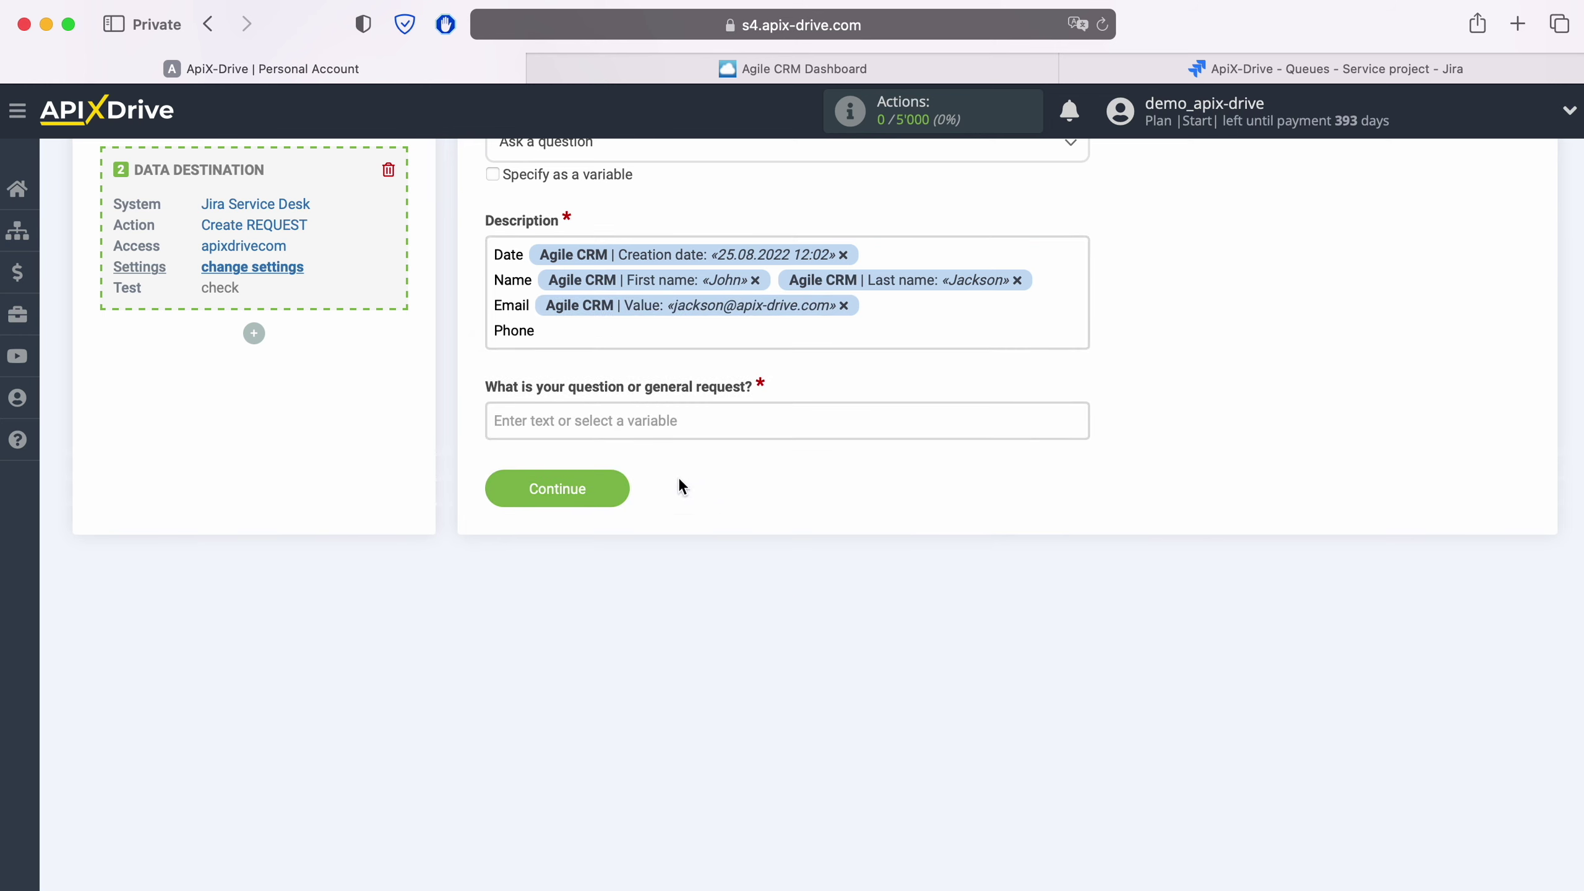
pyautogui.click(565, 331)
pyautogui.scroll(-2, 820, 617)
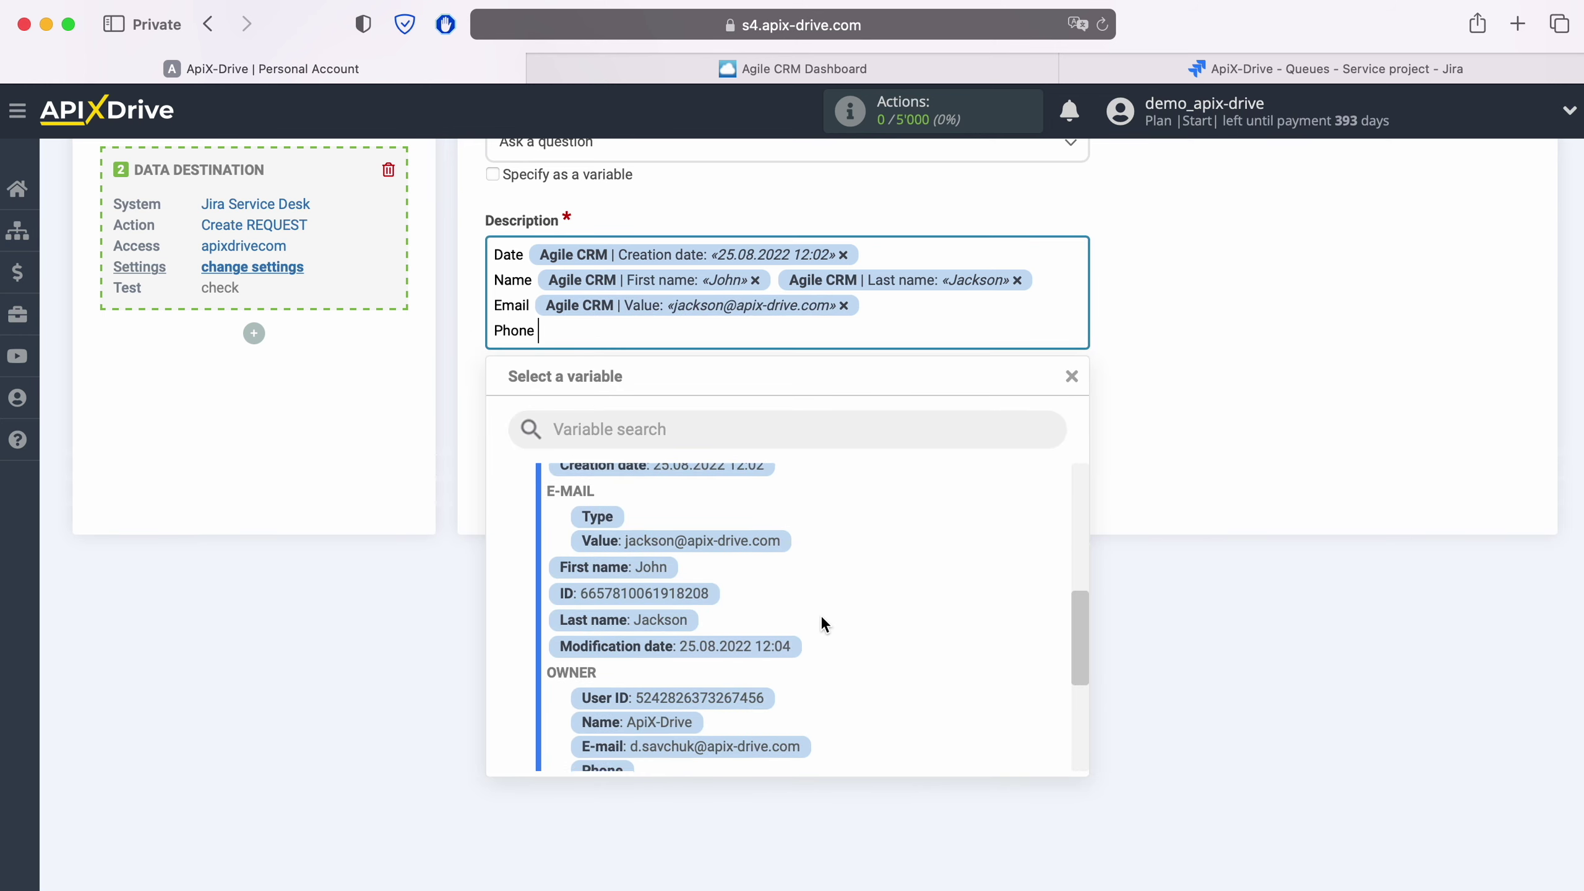
pyautogui.scroll(-2, 819, 611)
pyautogui.scroll(-2, 820, 612)
pyautogui.click(702, 698)
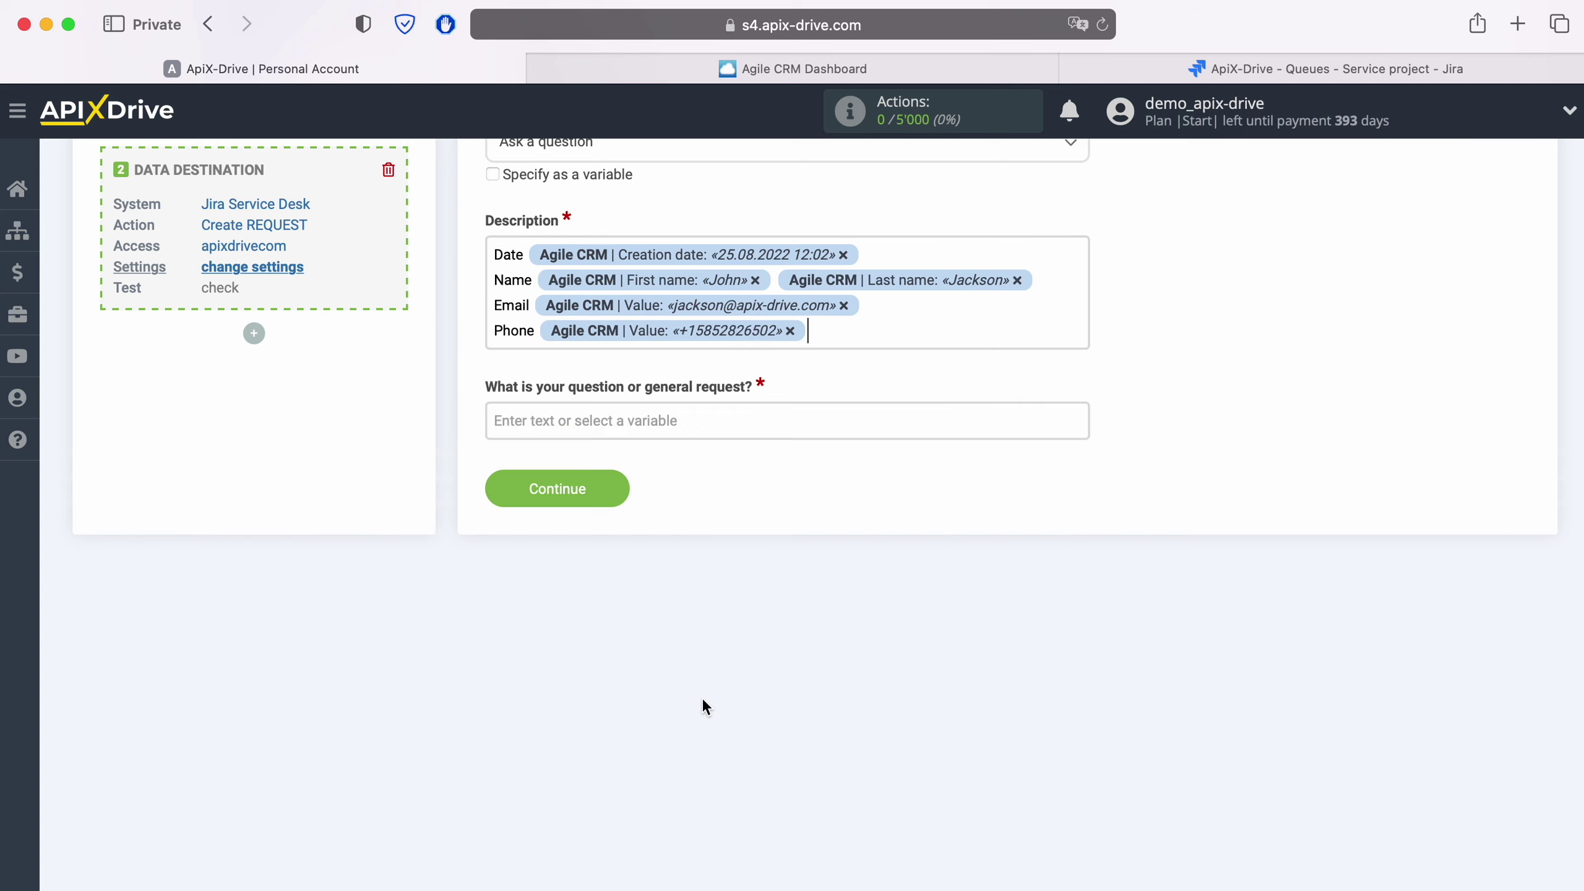
# Step: Add a 'Web' line mapped to the contact's website value
pyautogui.press('Return')
pyautogui.write('Web')
pyautogui.click(611, 361)
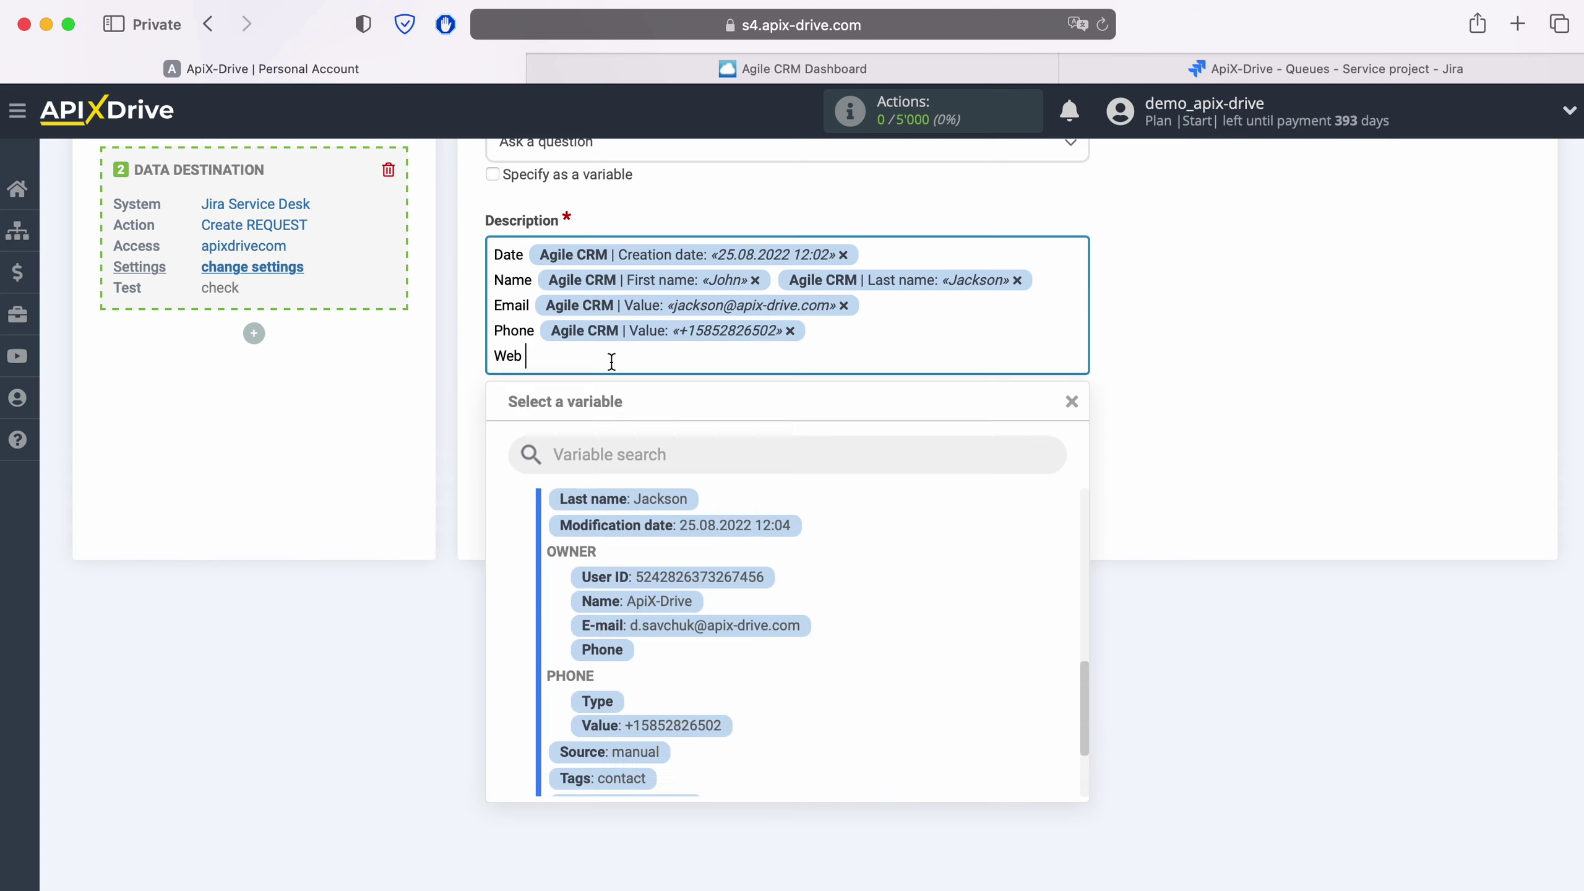
pyautogui.scroll(-2, 780, 641)
pyautogui.click(730, 759)
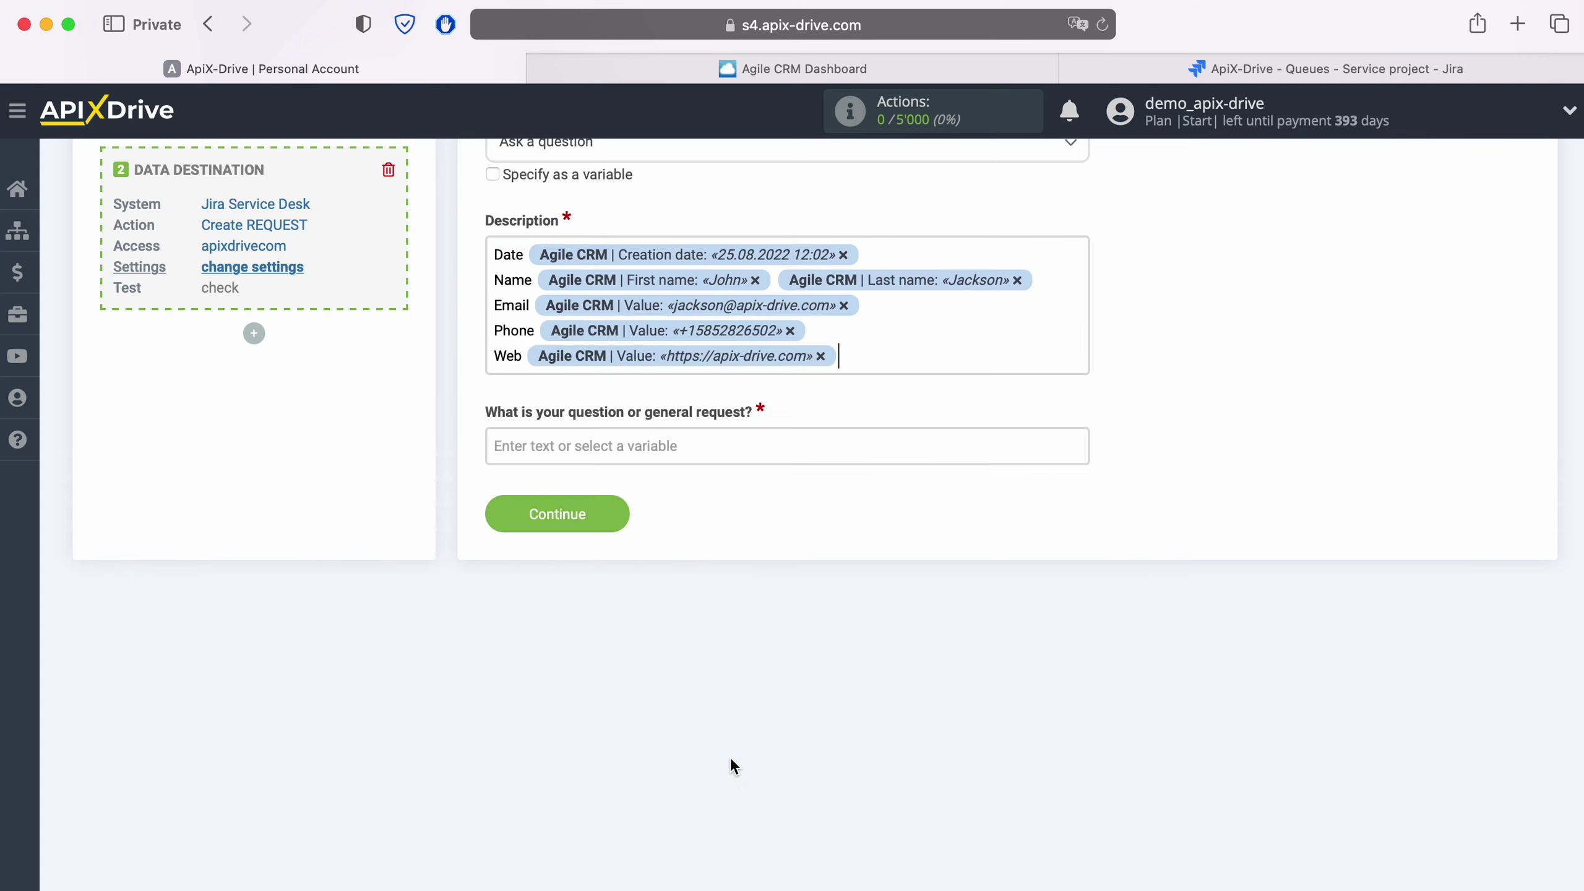
pyautogui.click(623, 446)
# Step: Set the question to 'New CONTACT from AgileCRM' plus First and Last name, then save
pyautogui.write('New CO')
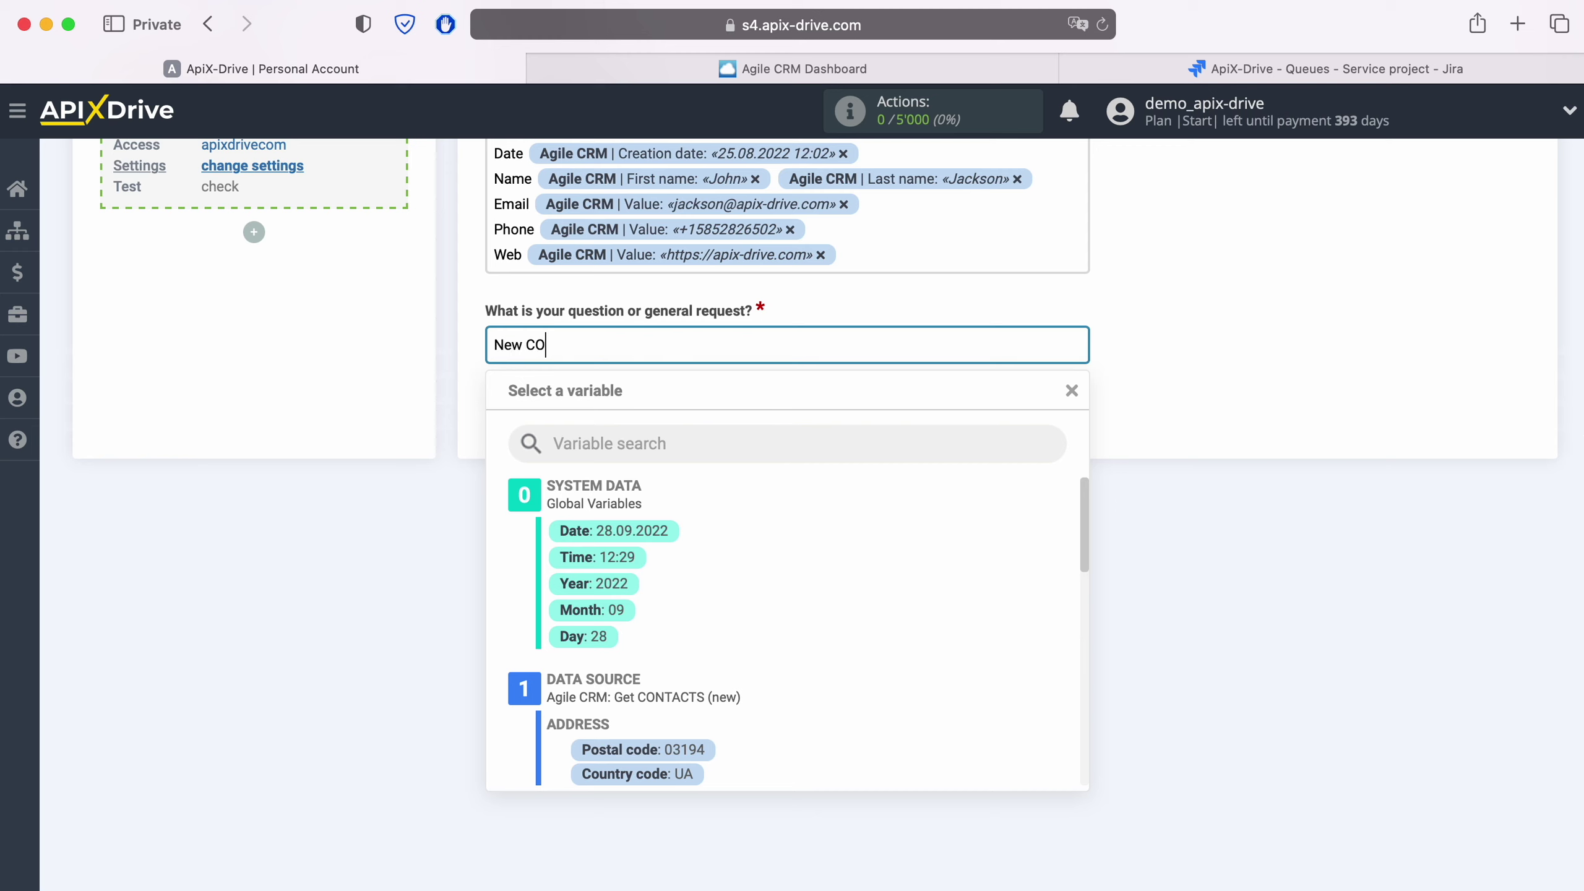
pyautogui.write('NTACT from AgileCRM')
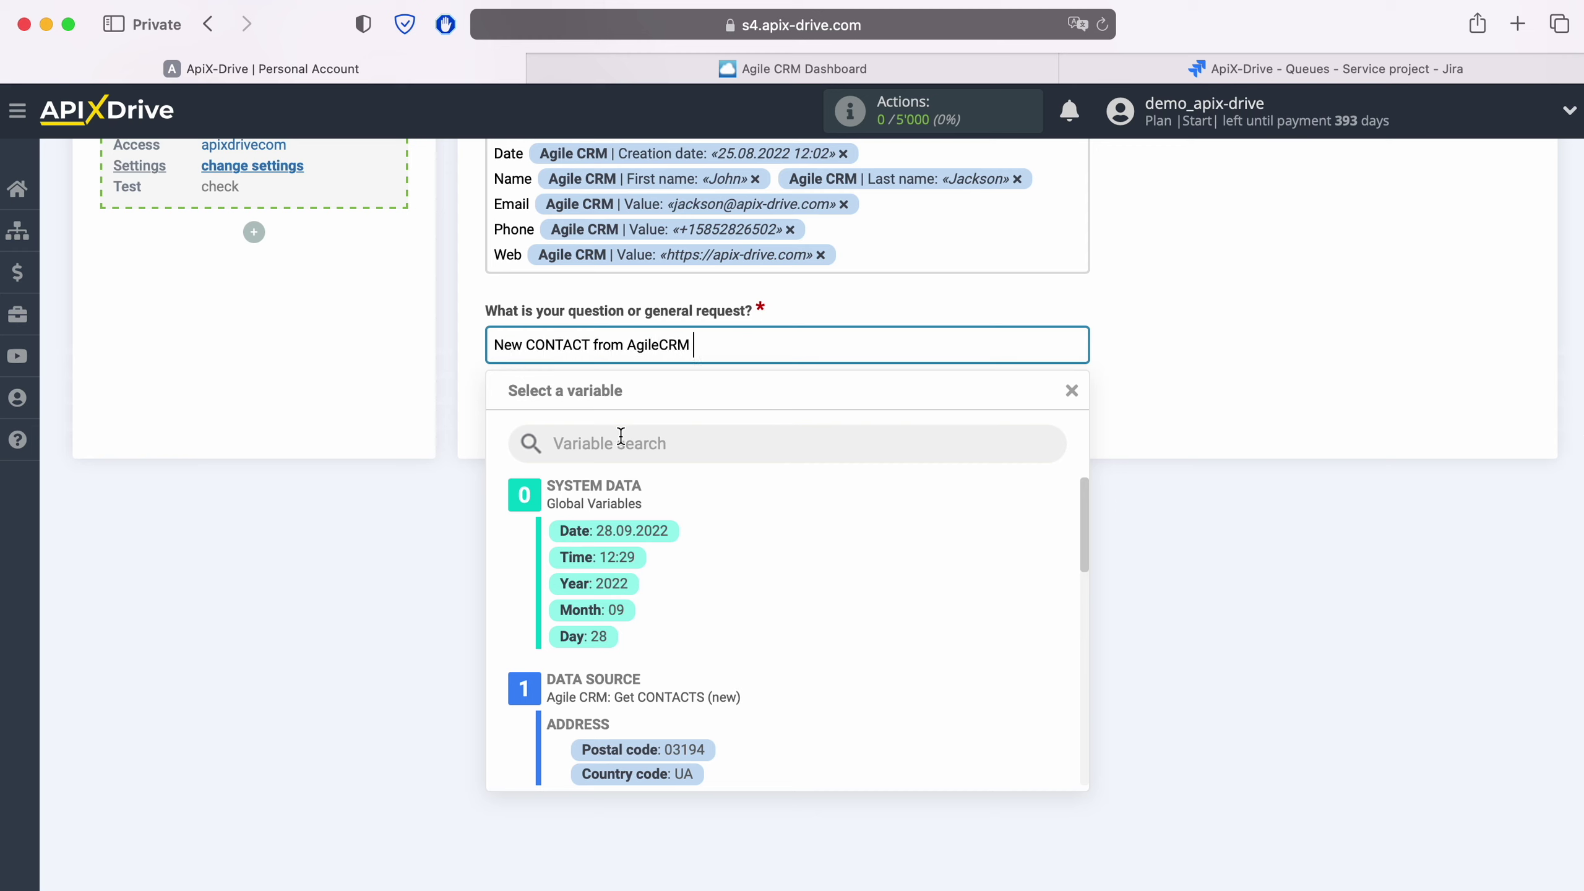
pyautogui.scroll(-4, 814, 564)
pyautogui.scroll(-2, 814, 573)
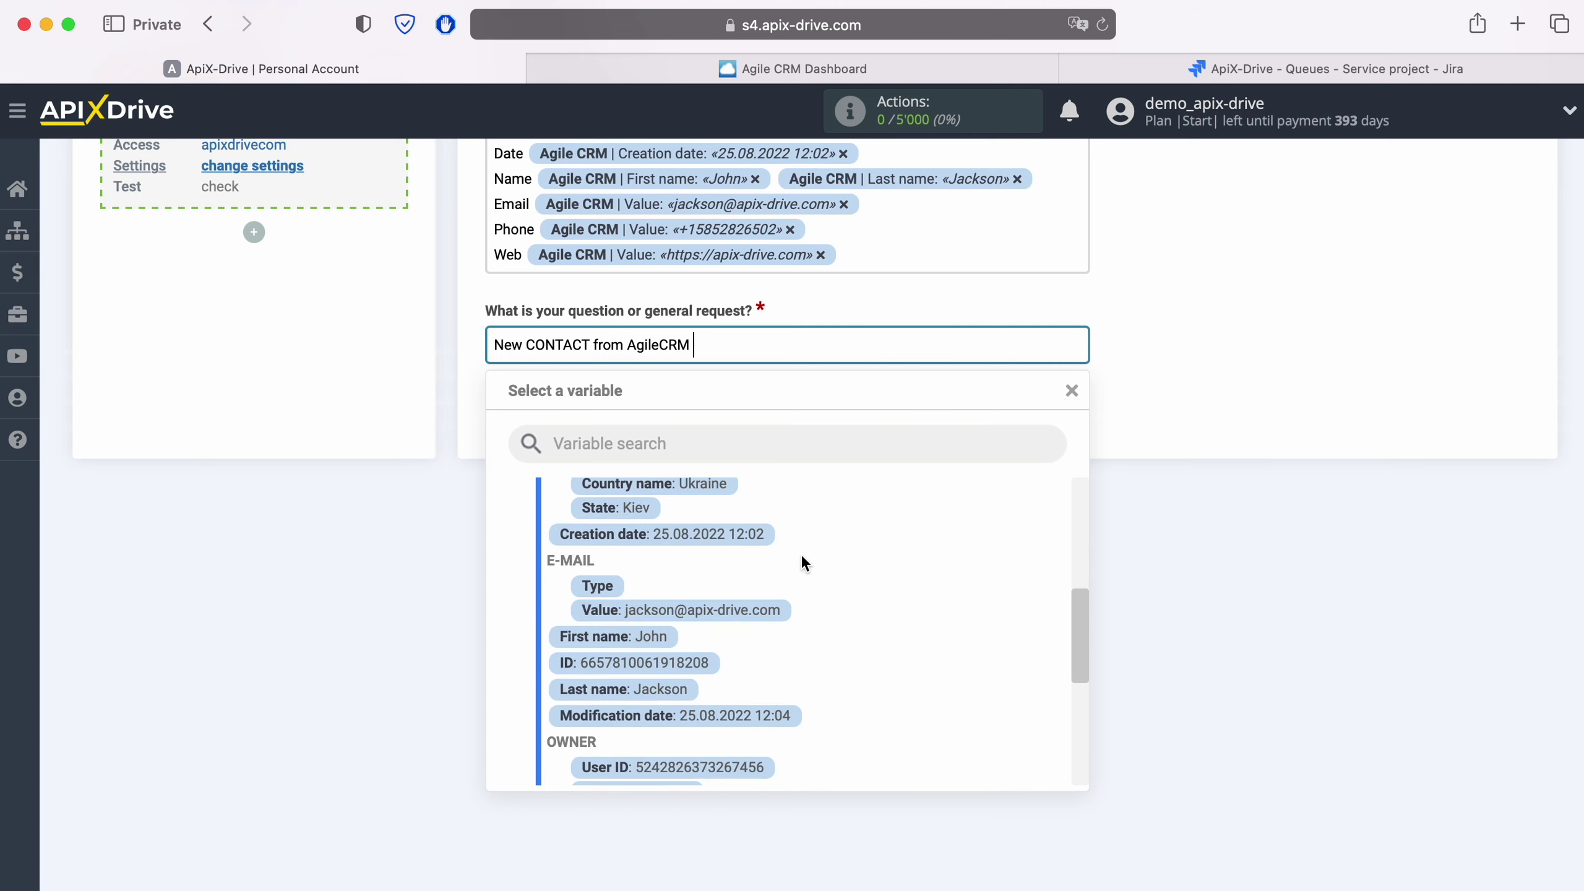
pyautogui.click(627, 646)
pyautogui.click(950, 351)
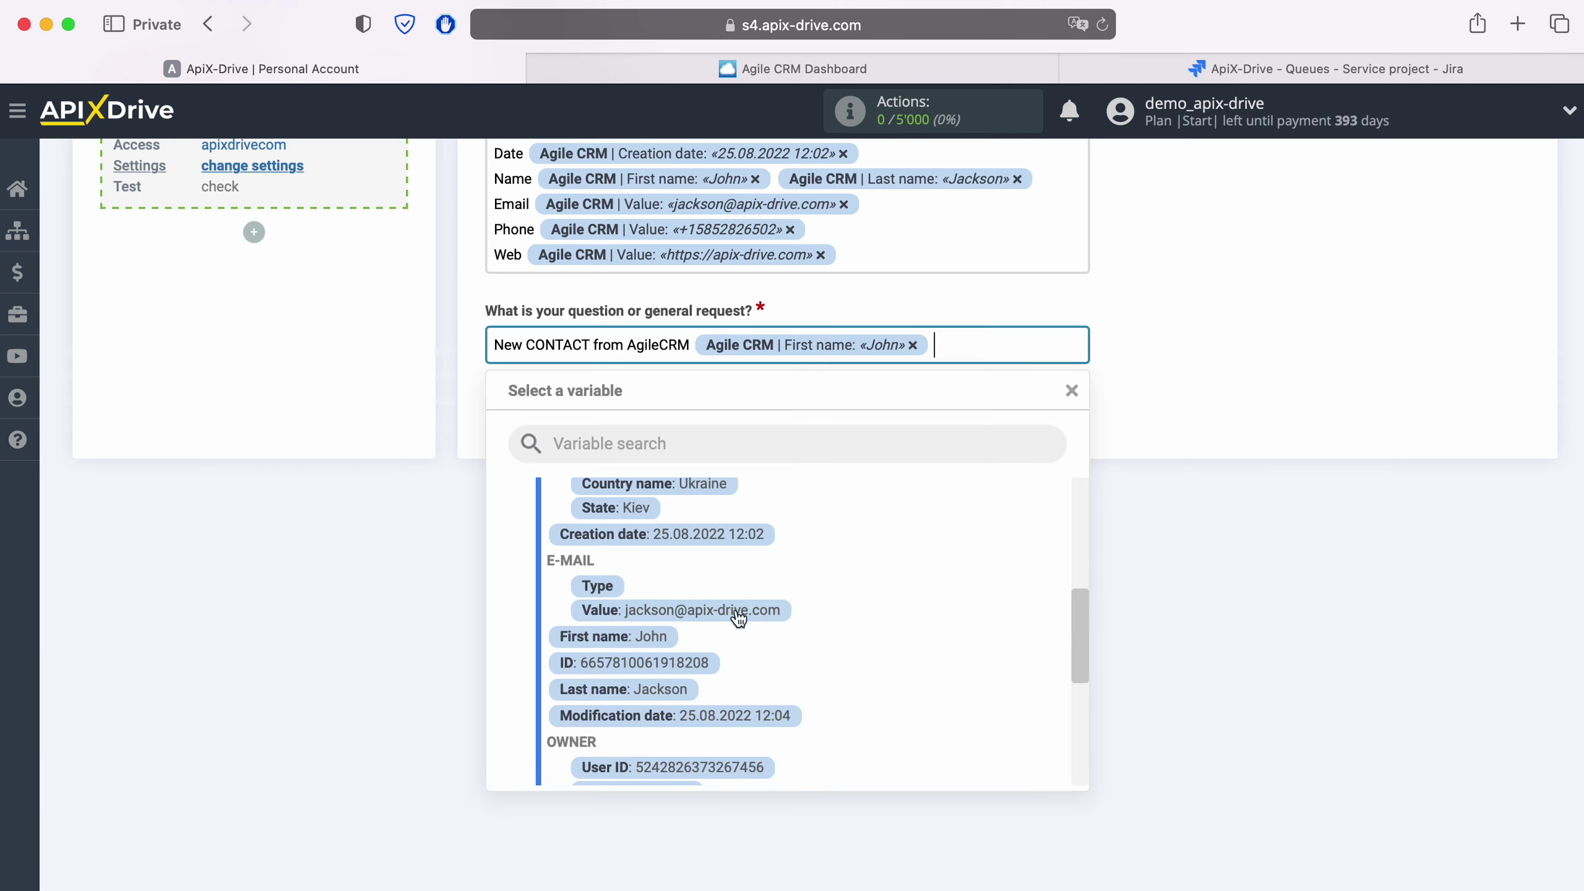
pyautogui.click(723, 686)
pyautogui.scroll(3, 679, 691)
pyautogui.scroll(2, 677, 691)
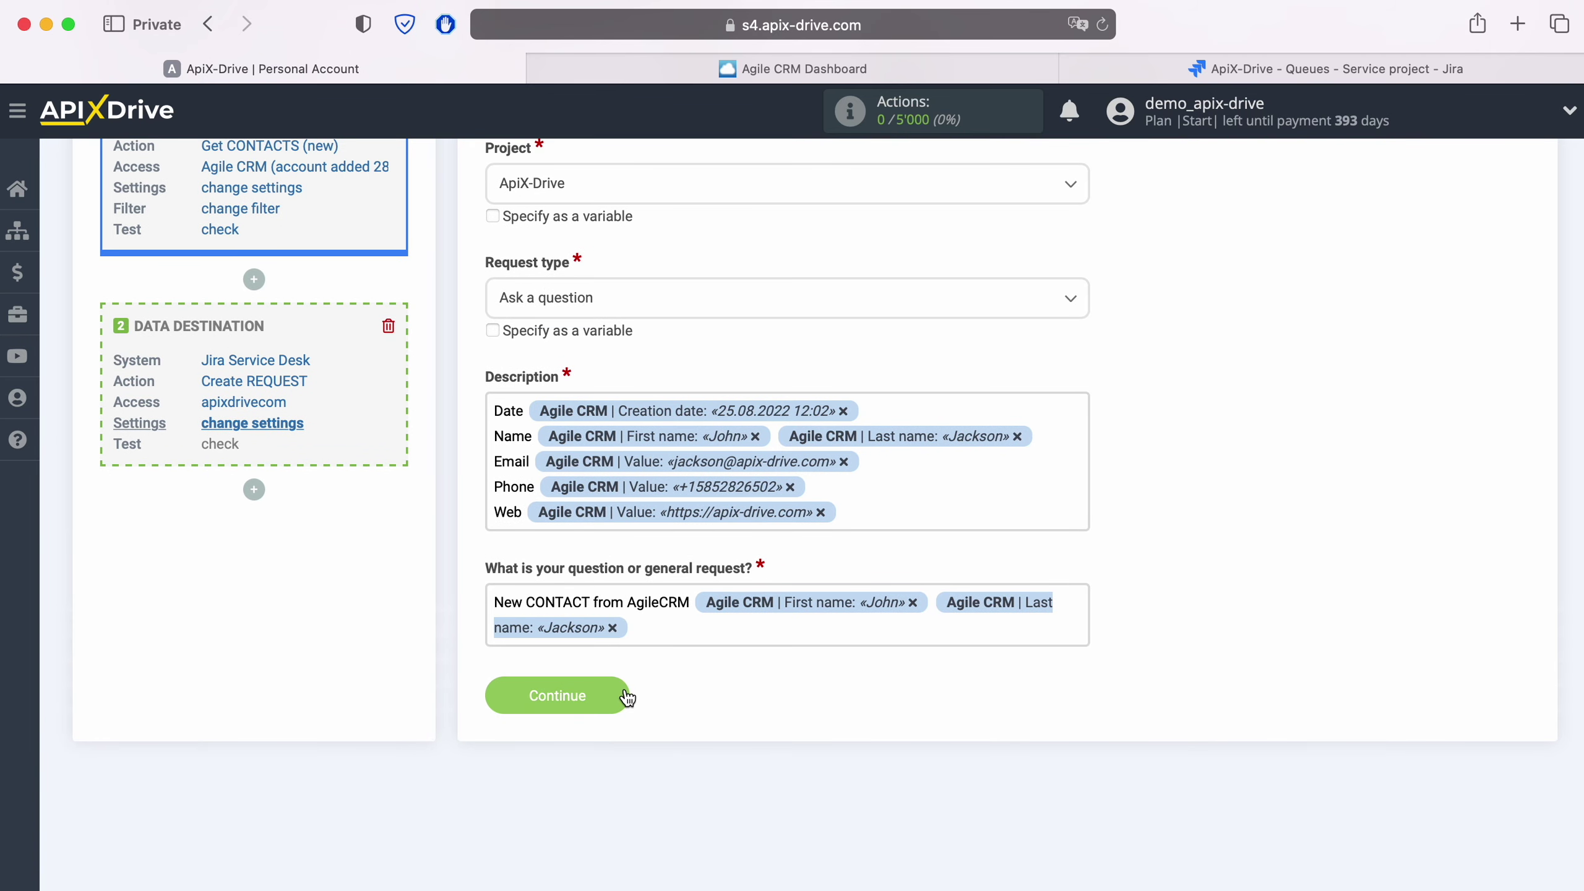
pyautogui.click(623, 689)
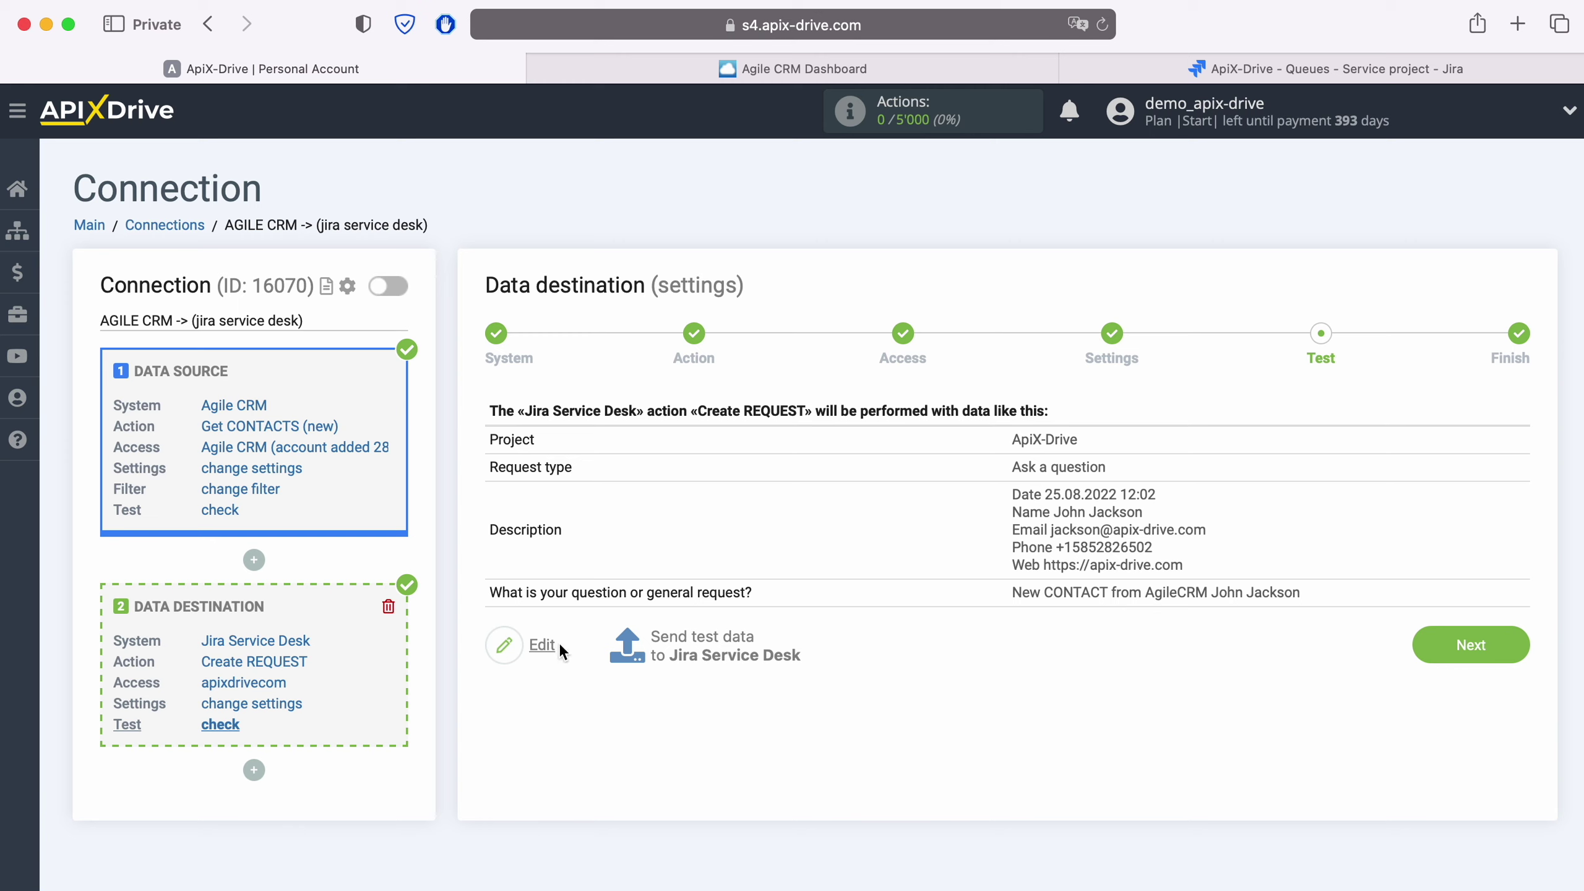
# Step: Send test data to Jira Service Desk and refresh the Jira service project queue
pyautogui.click(699, 643)
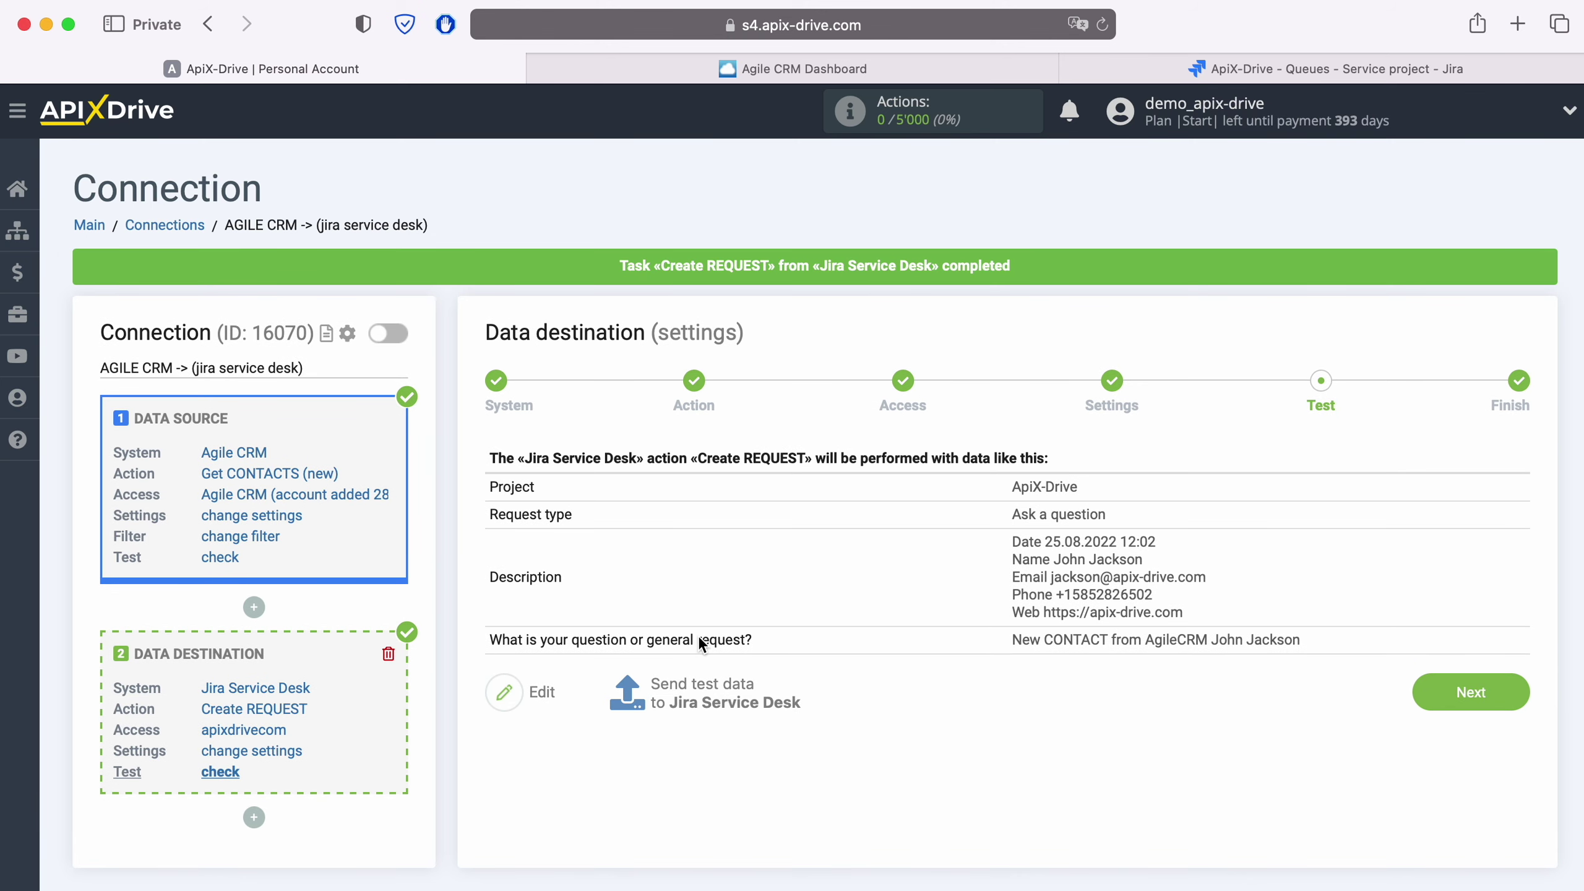
pyautogui.click(1161, 70)
pyautogui.click(1103, 23)
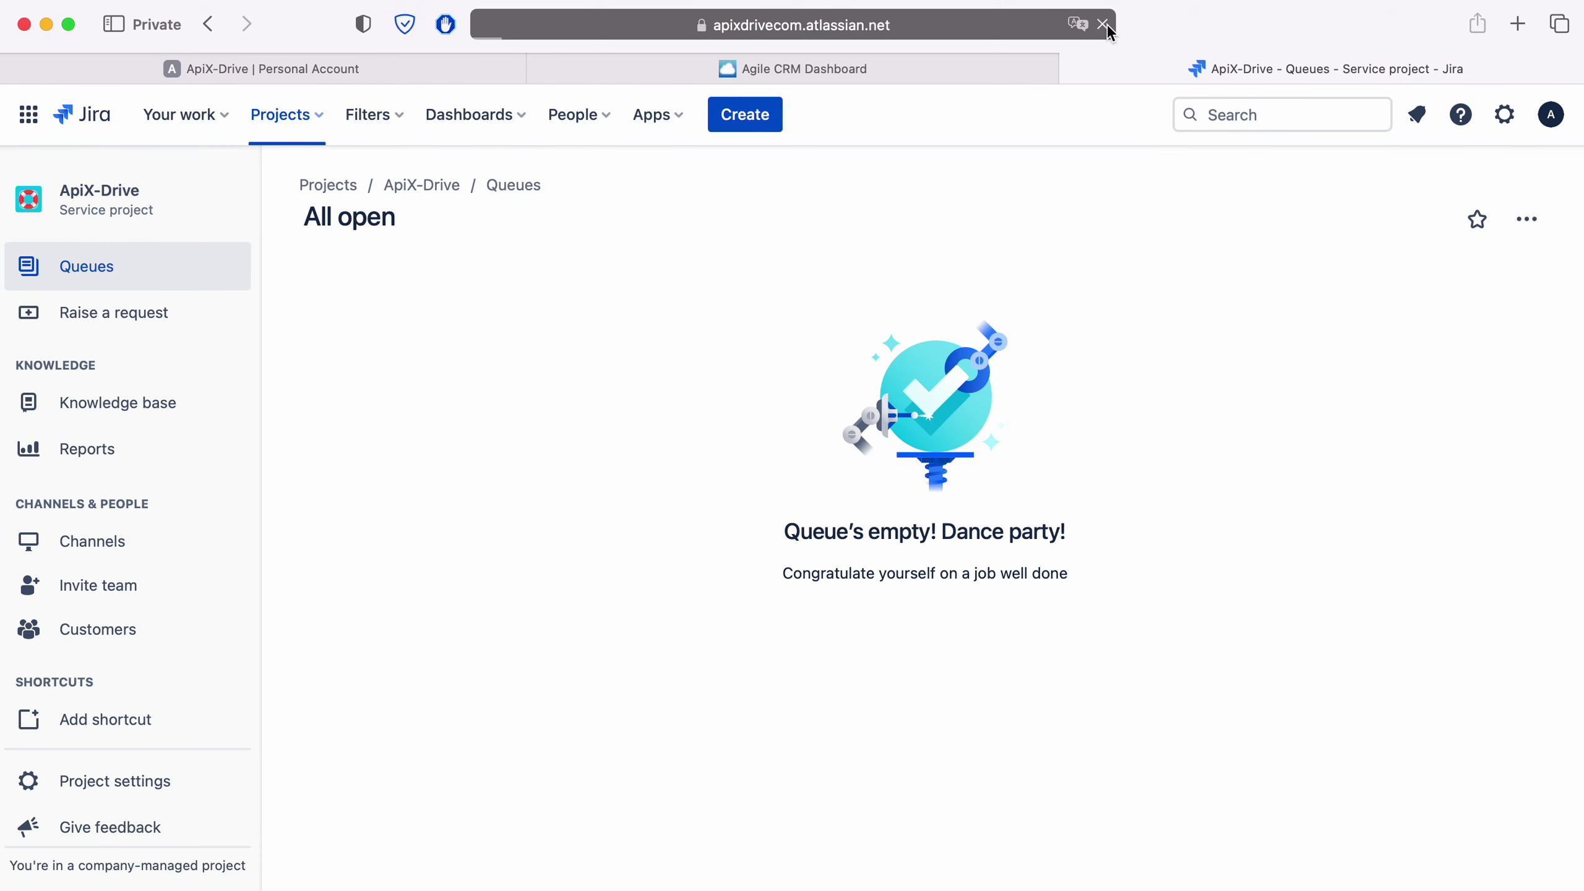
# Step: Open Jira request AD-11 to check its details, then go back to ApiX-Drive
pyautogui.click(629, 347)
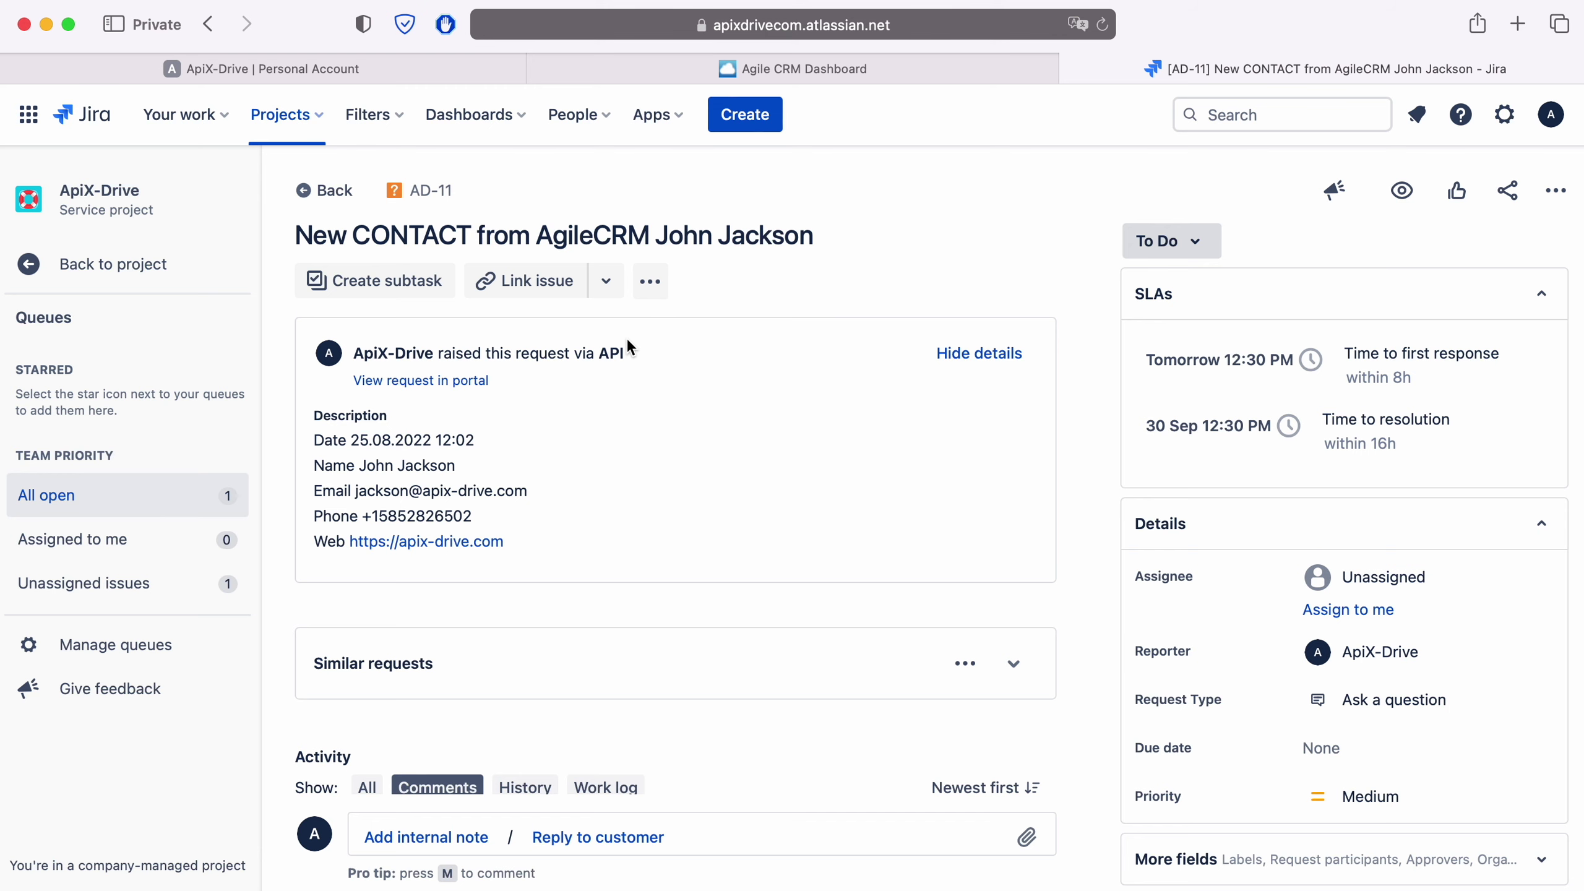
pyautogui.click(381, 70)
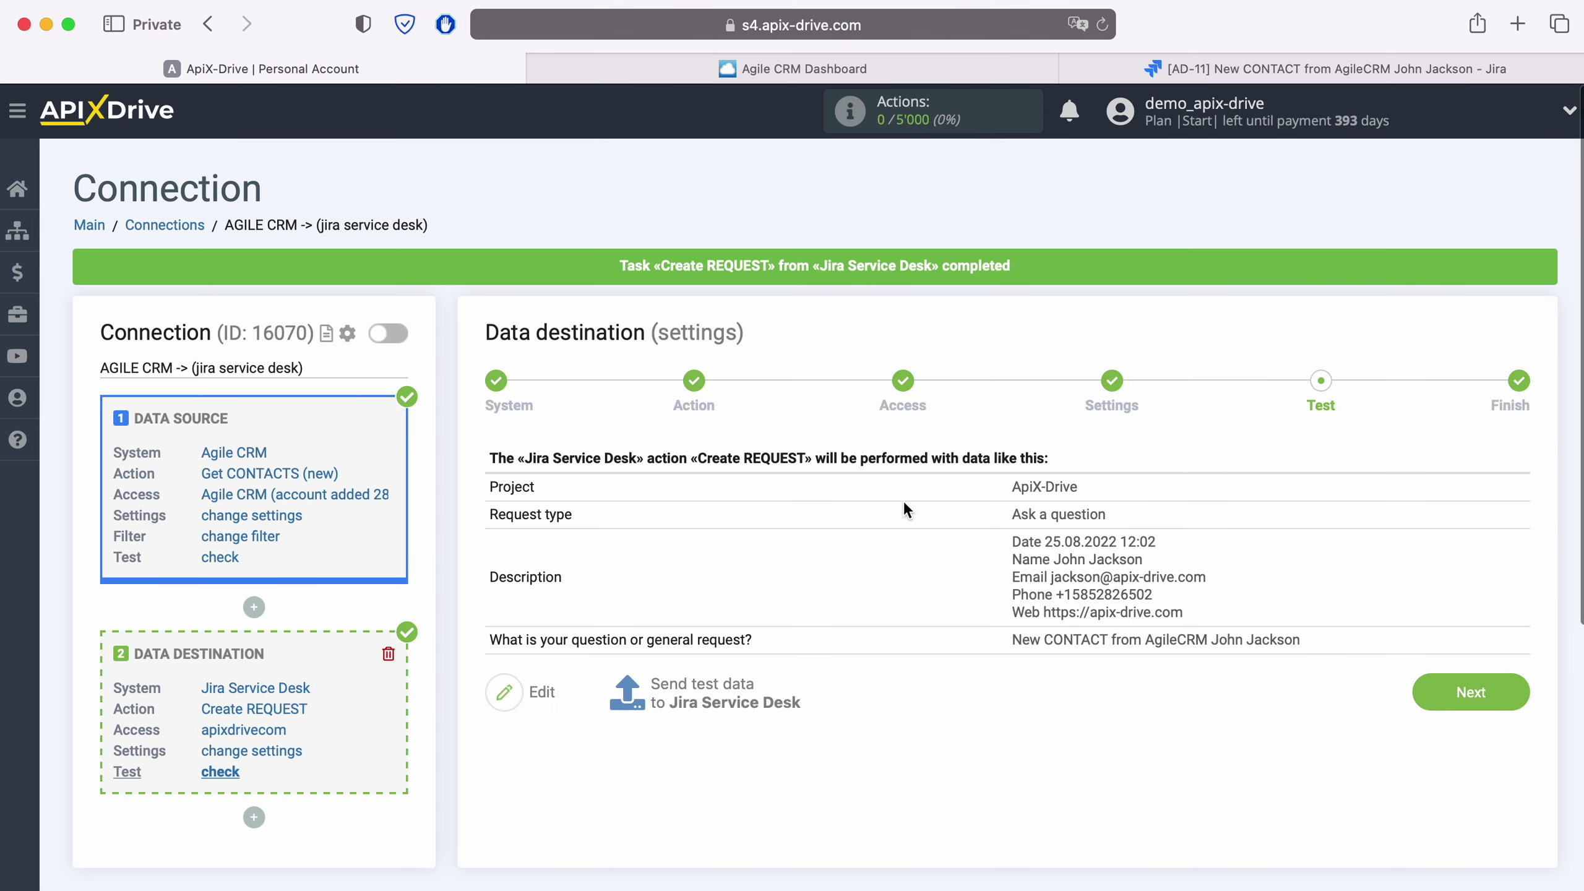
# Step: Finish the destination setup, enable auto-update and set a 5-minute update interval
pyautogui.click(1514, 693)
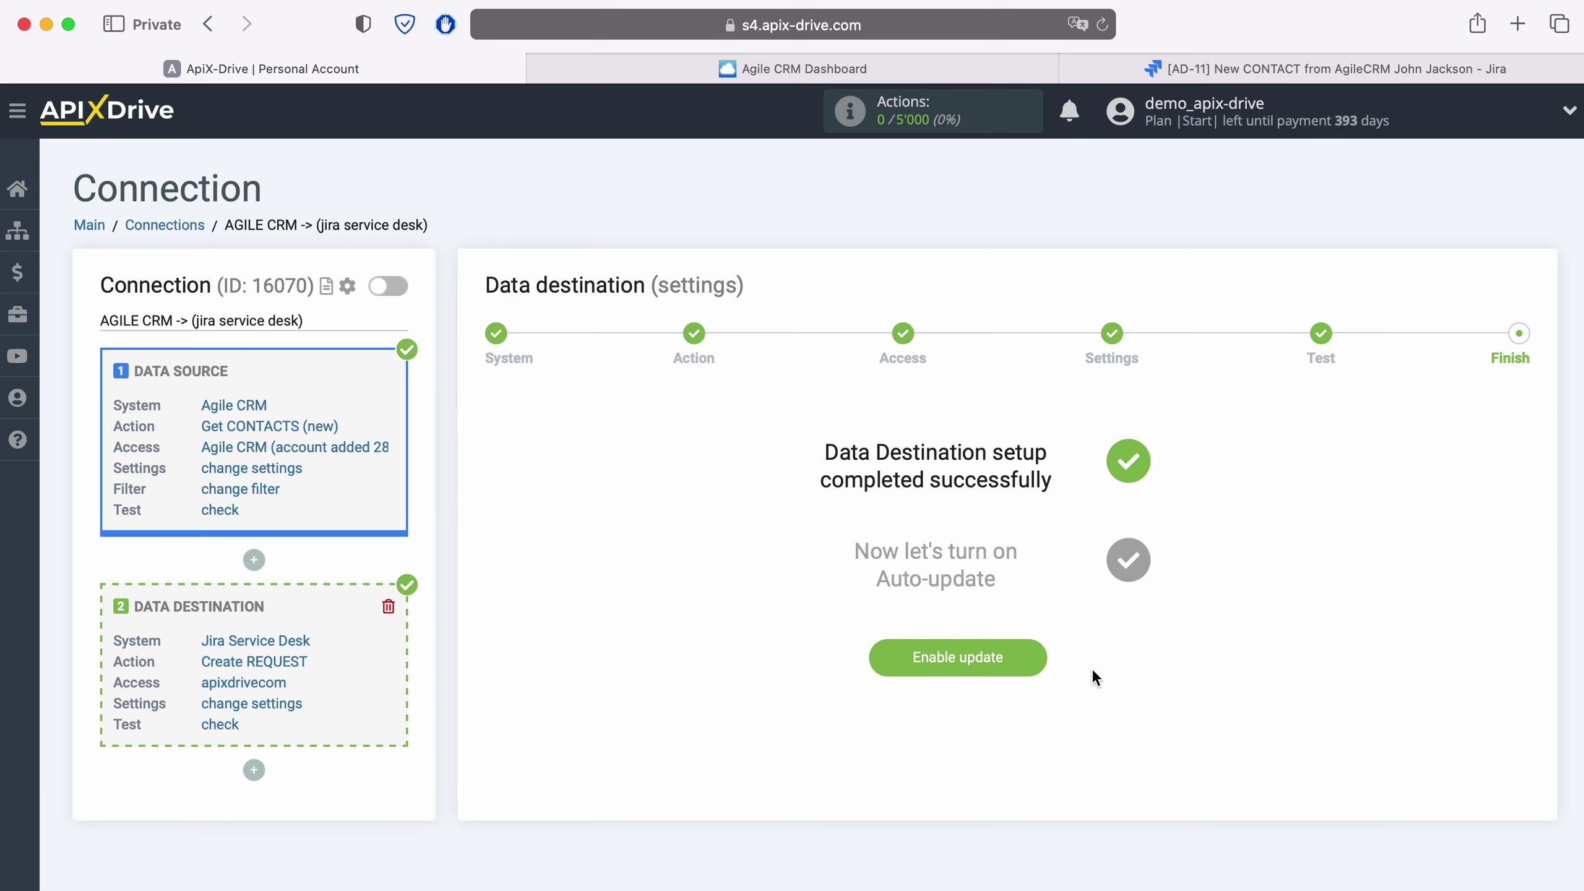
pyautogui.click(1037, 654)
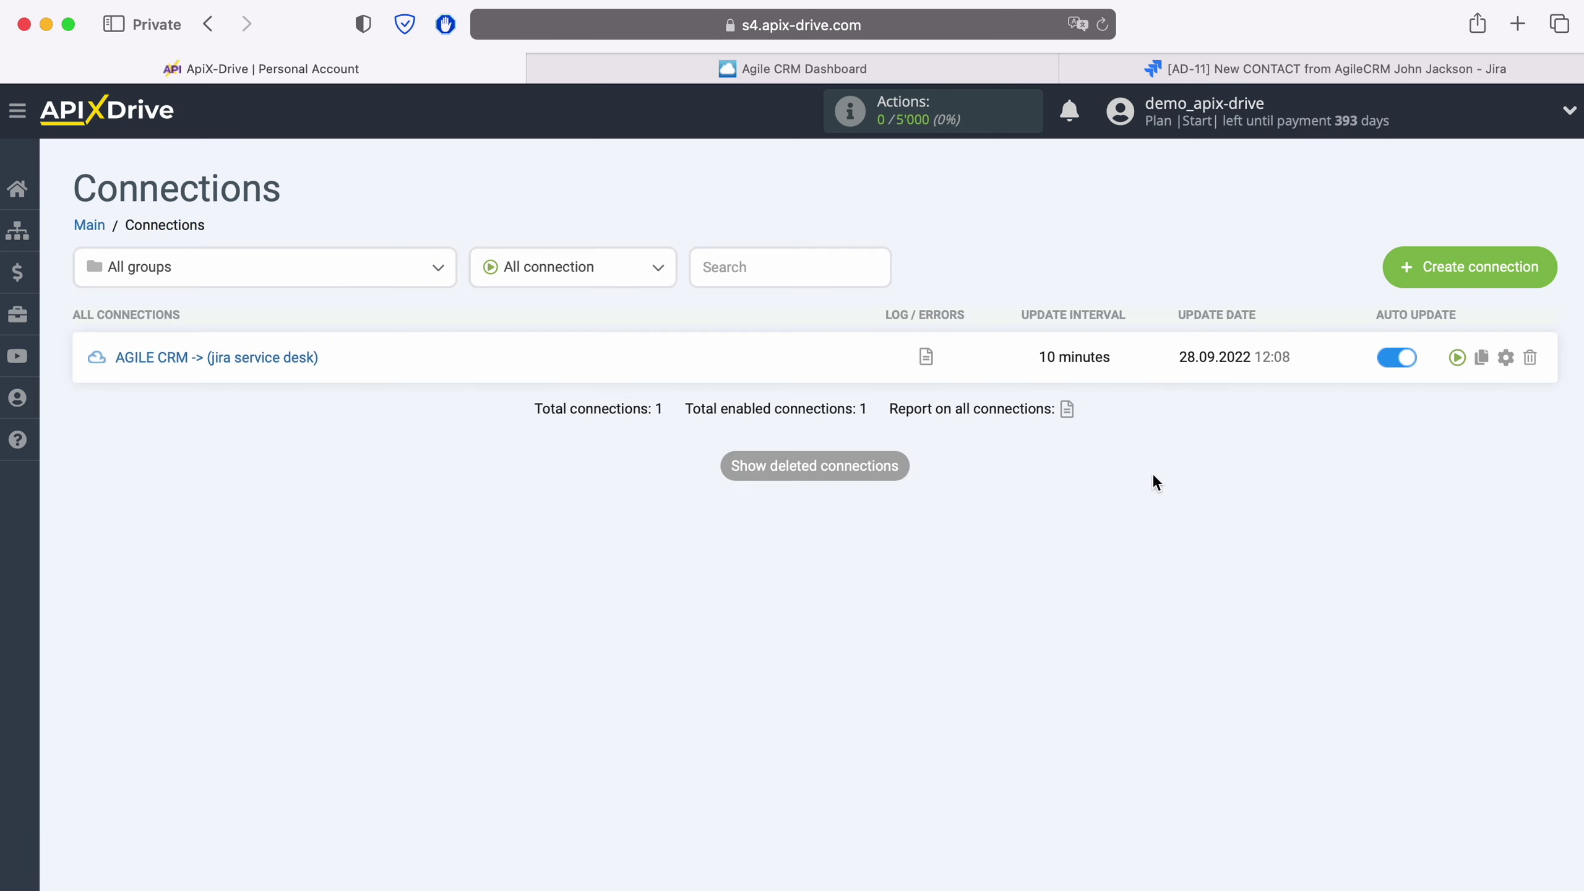
pyautogui.click(1505, 357)
pyautogui.click(914, 517)
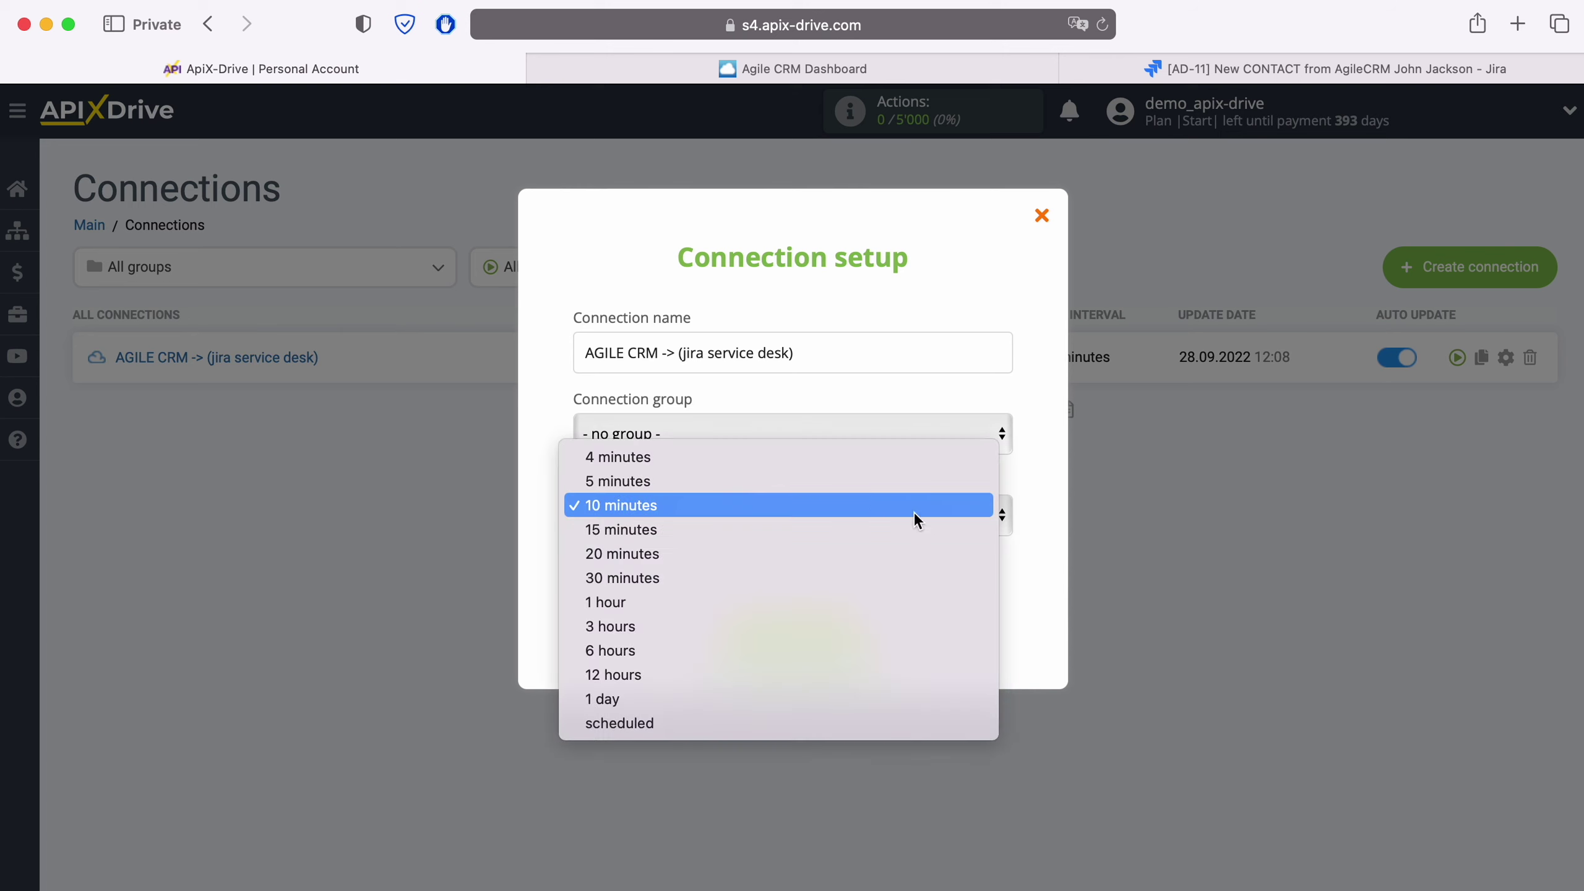
pyautogui.click(866, 486)
pyautogui.click(862, 638)
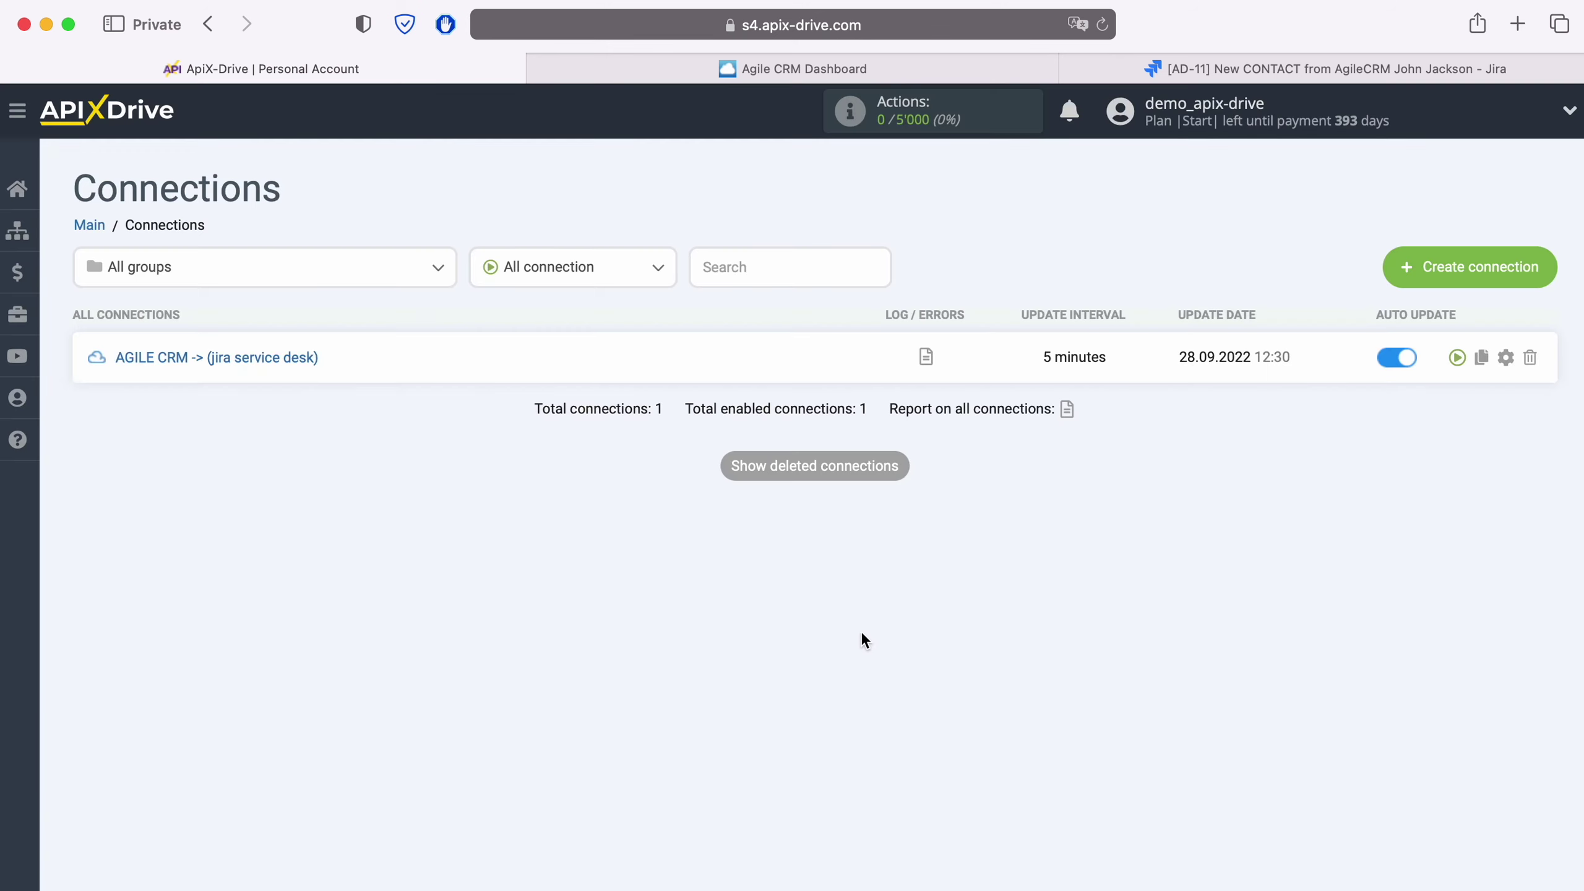